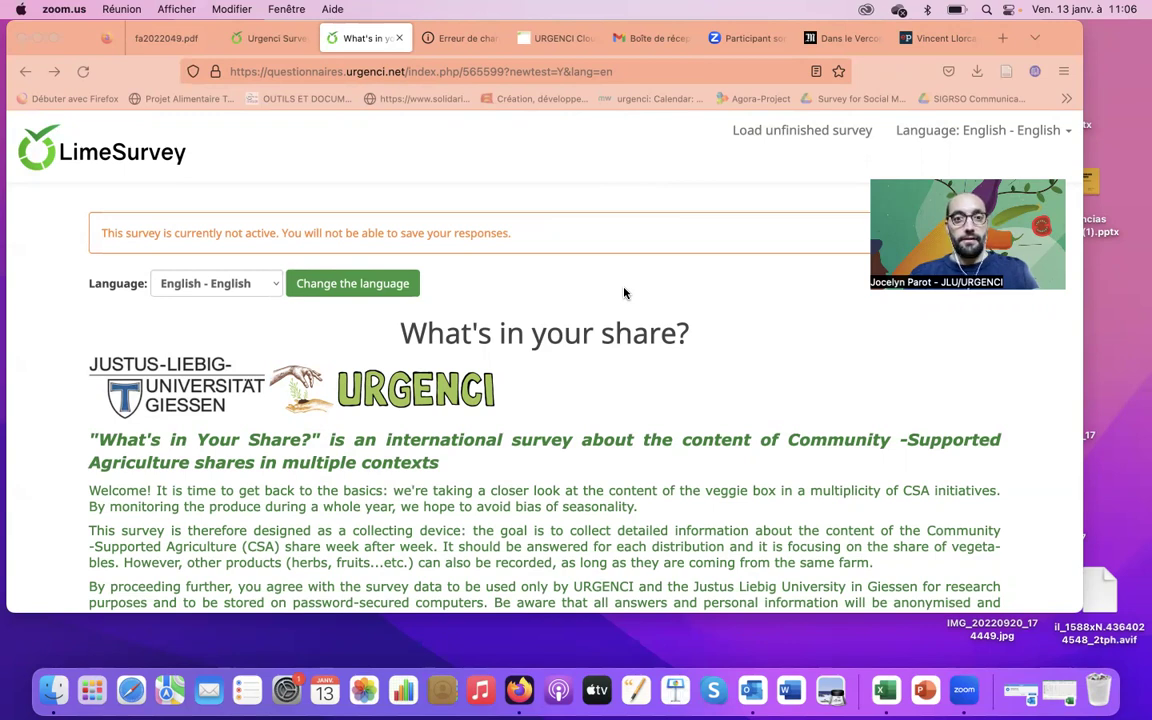
Bring the survey window forward, keep English as the language, and start the survey
click(534, 172)
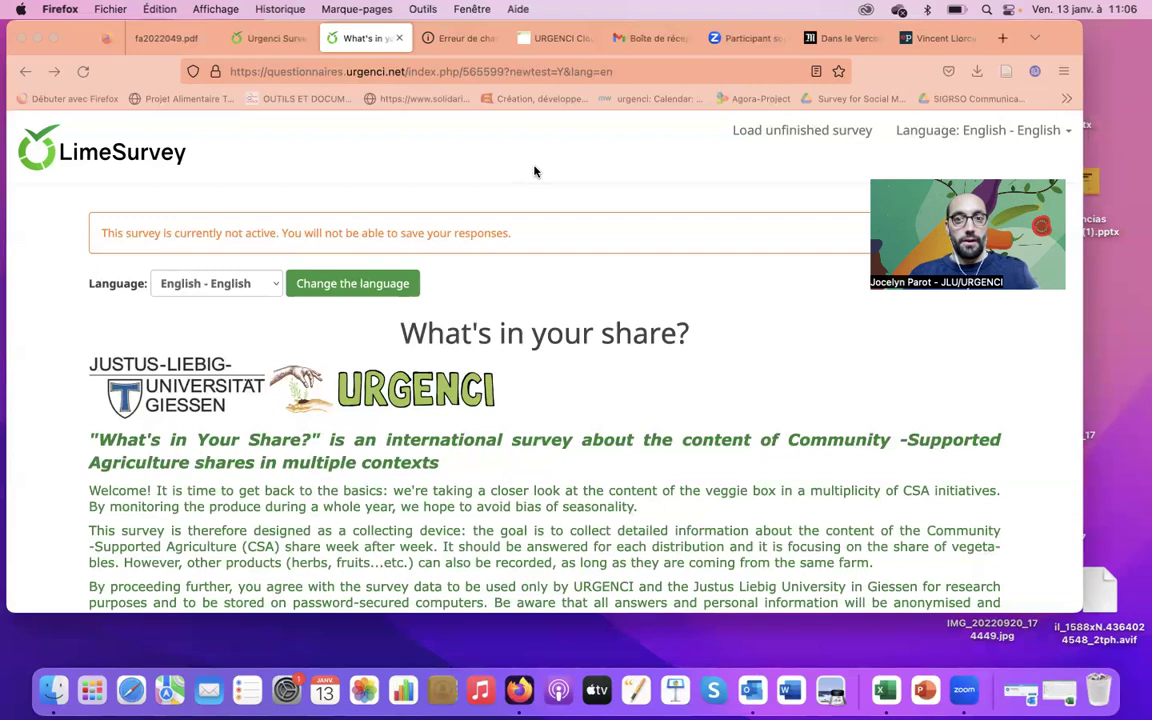
scroll(534, 172, down, 2)
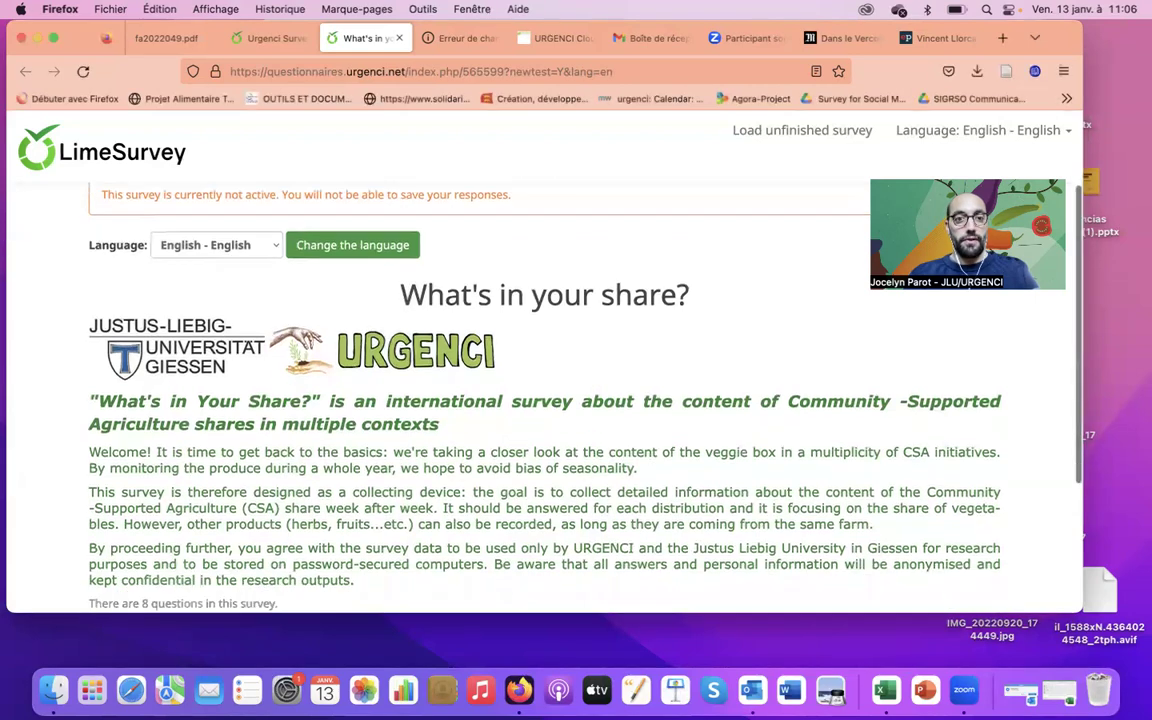
scroll(534, 172, up, 2)
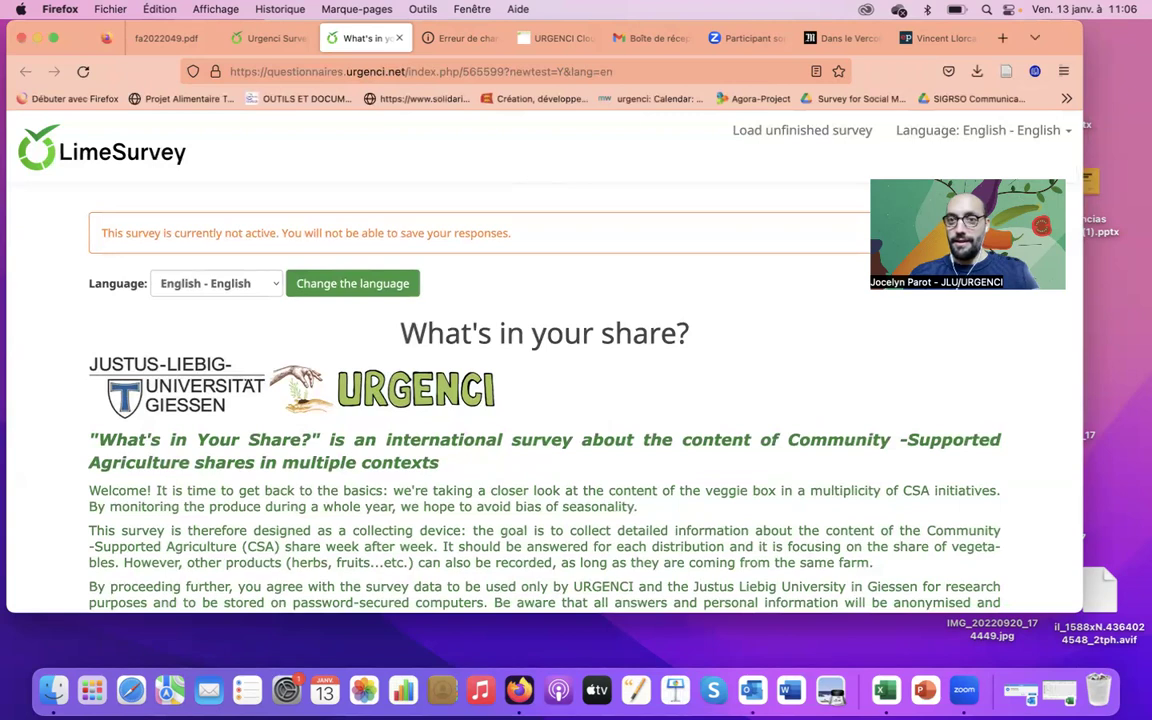
click(265, 285)
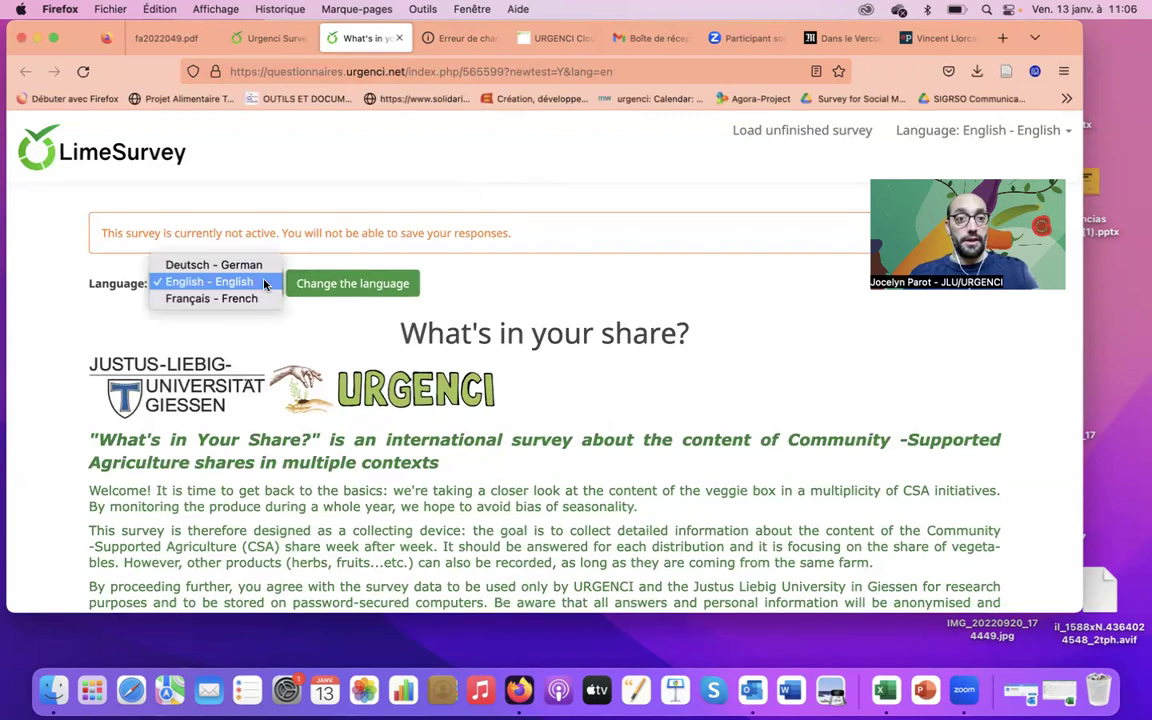
click(588, 284)
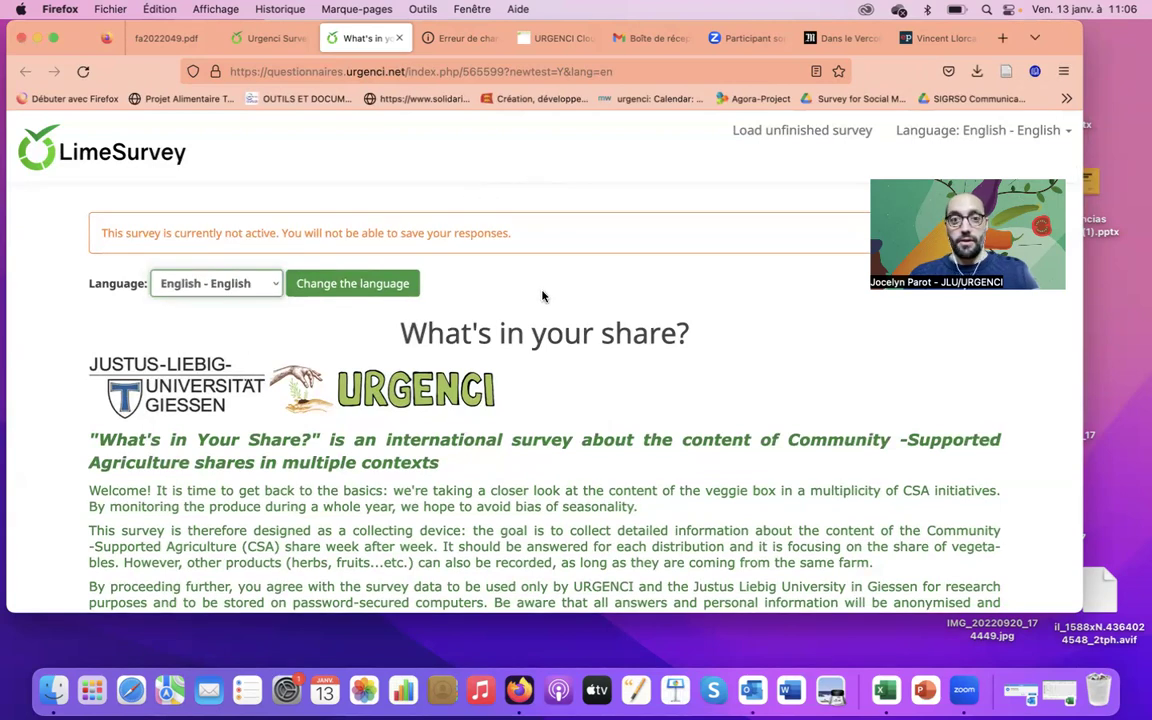
click(880, 382)
scroll(879, 383, down, 4)
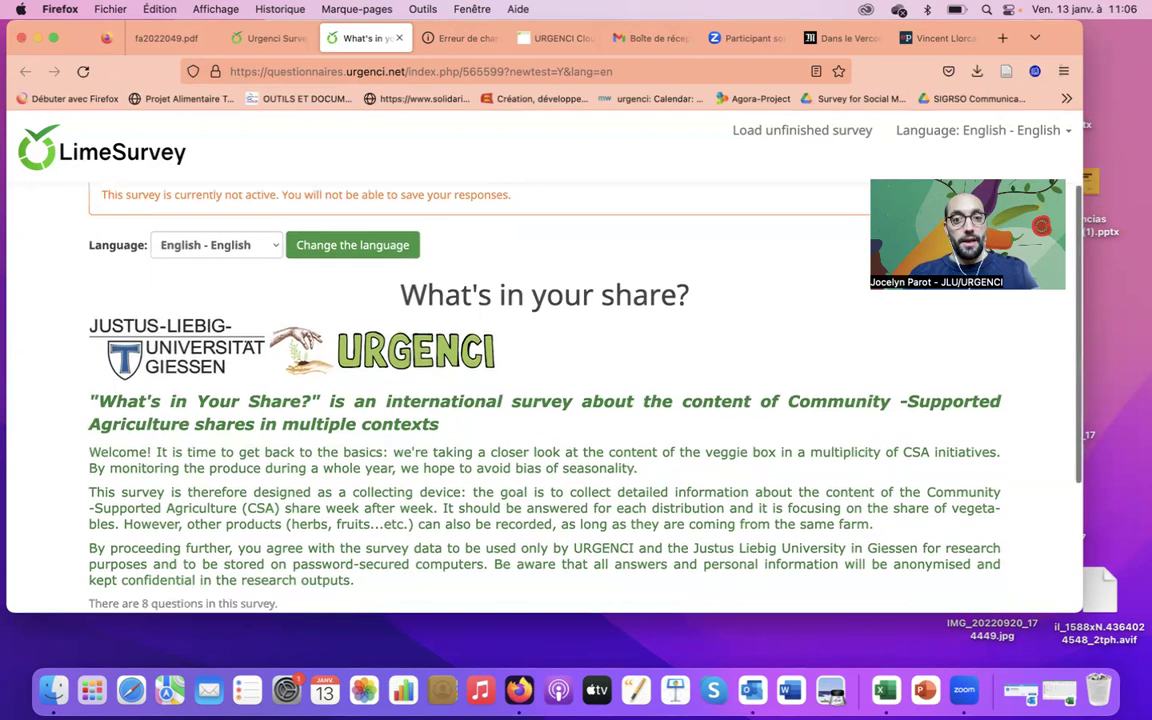
scroll(882, 548, down, 1)
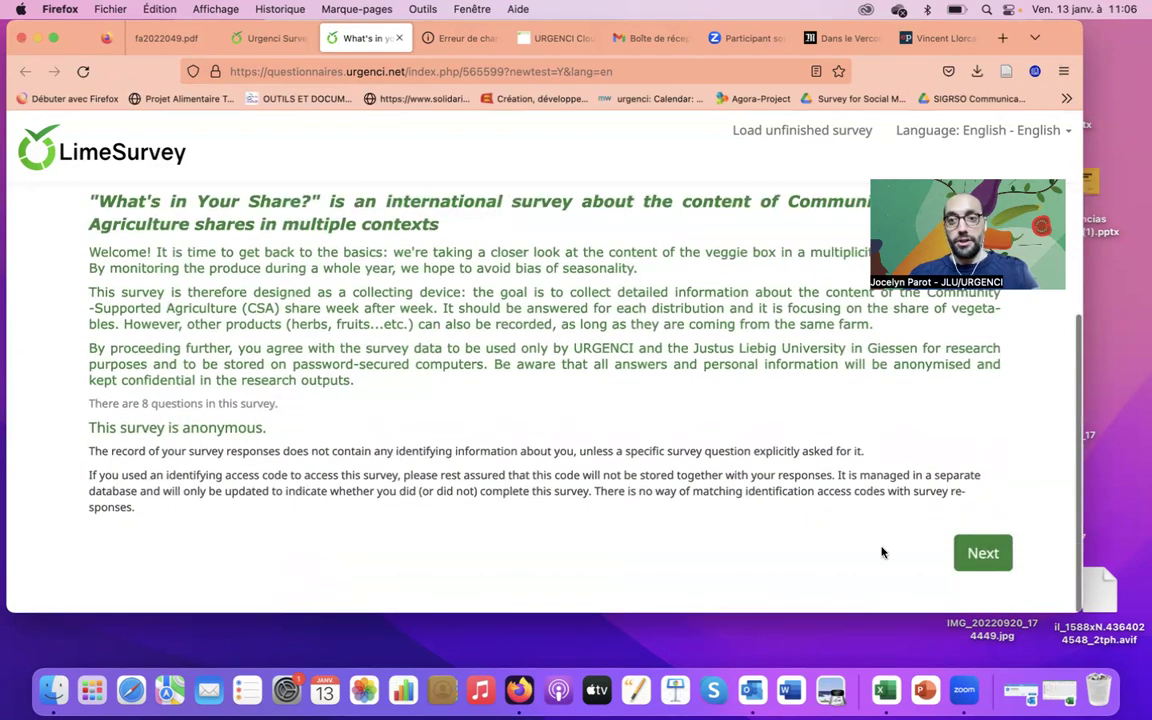
click(984, 564)
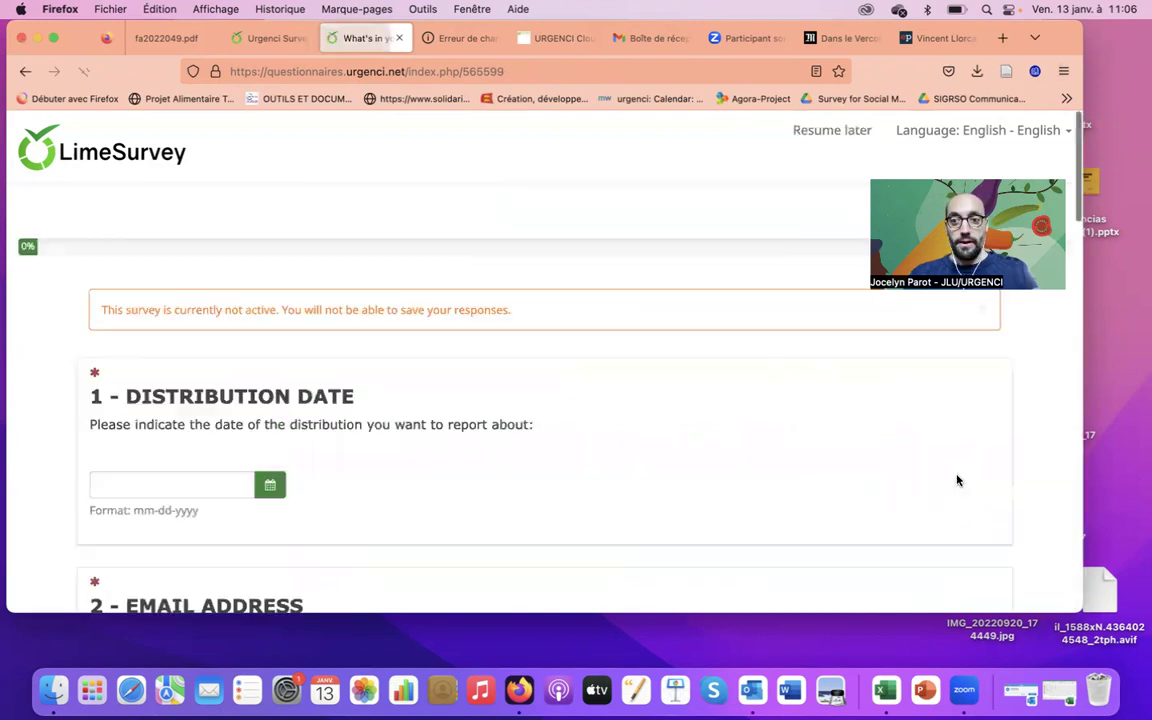
Set the distribution date to 01-09-2023 by picking the 9th in the calendar
scroll(518, 251, down, 1)
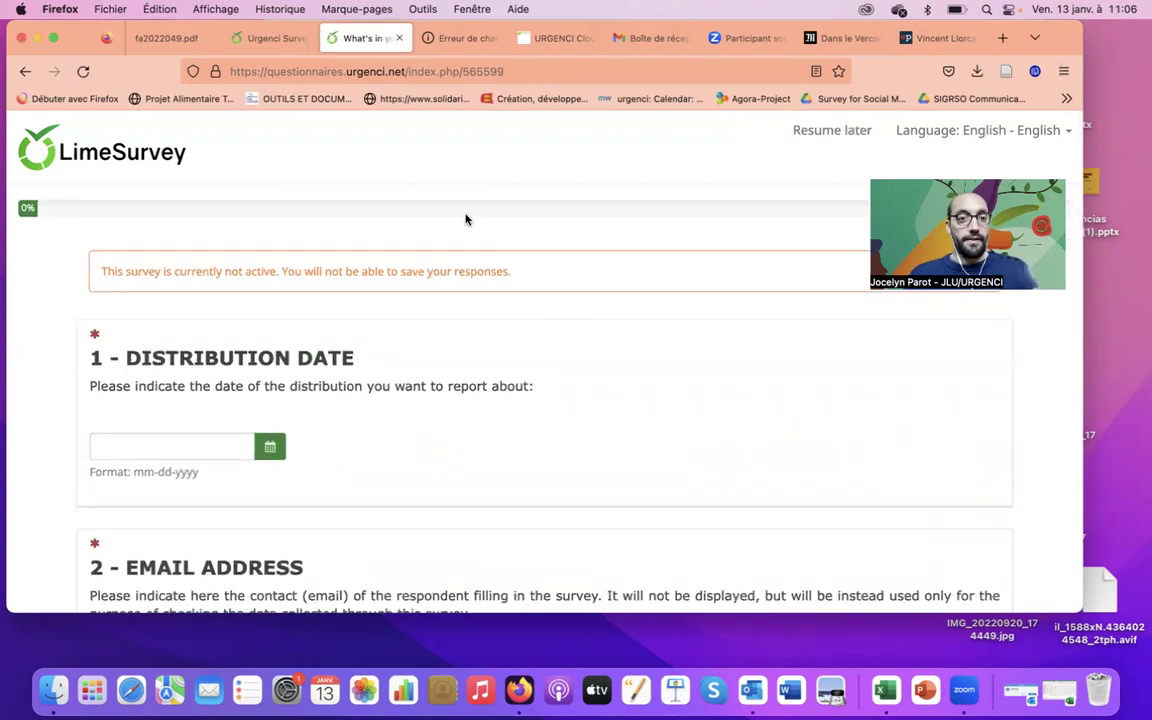
scroll(465, 219, down, 3)
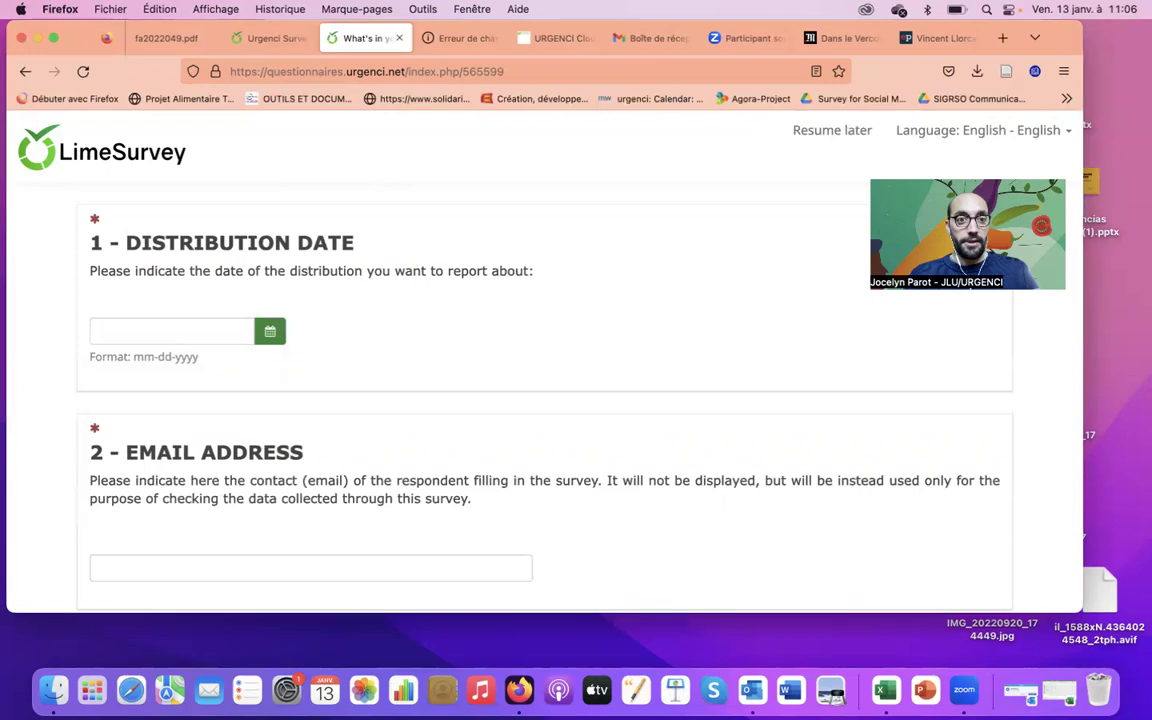
scroll(465, 400, down, 1)
scroll(465, 400, up, 1)
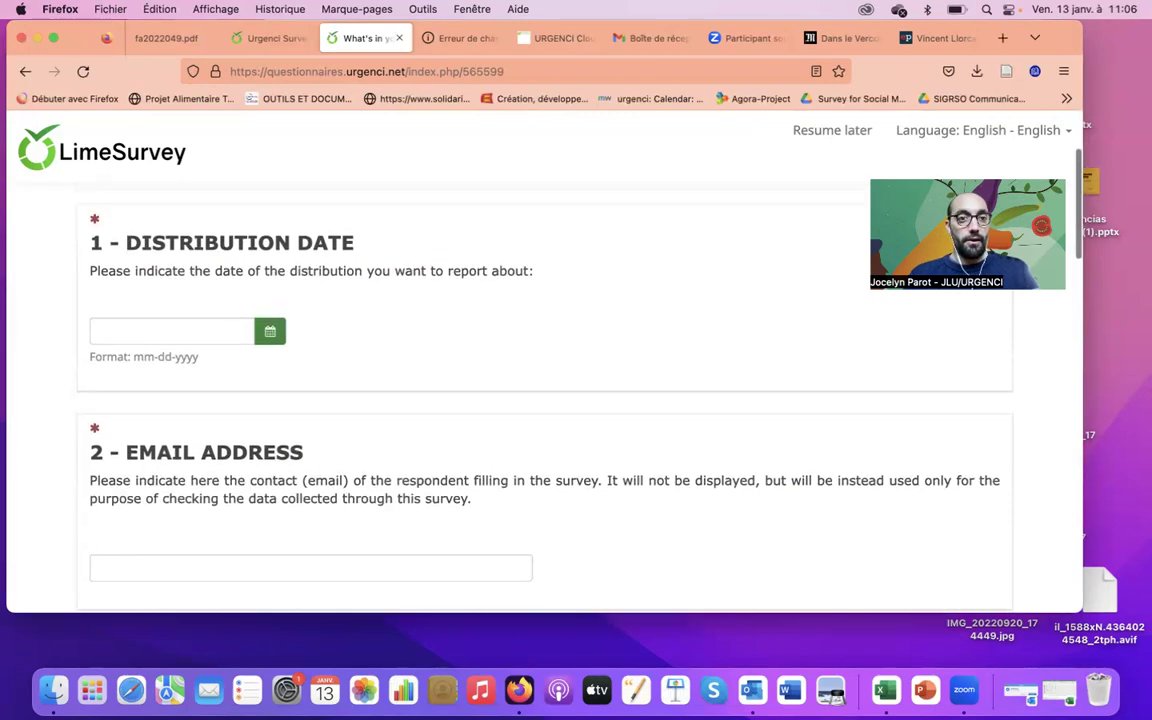
click(129, 332)
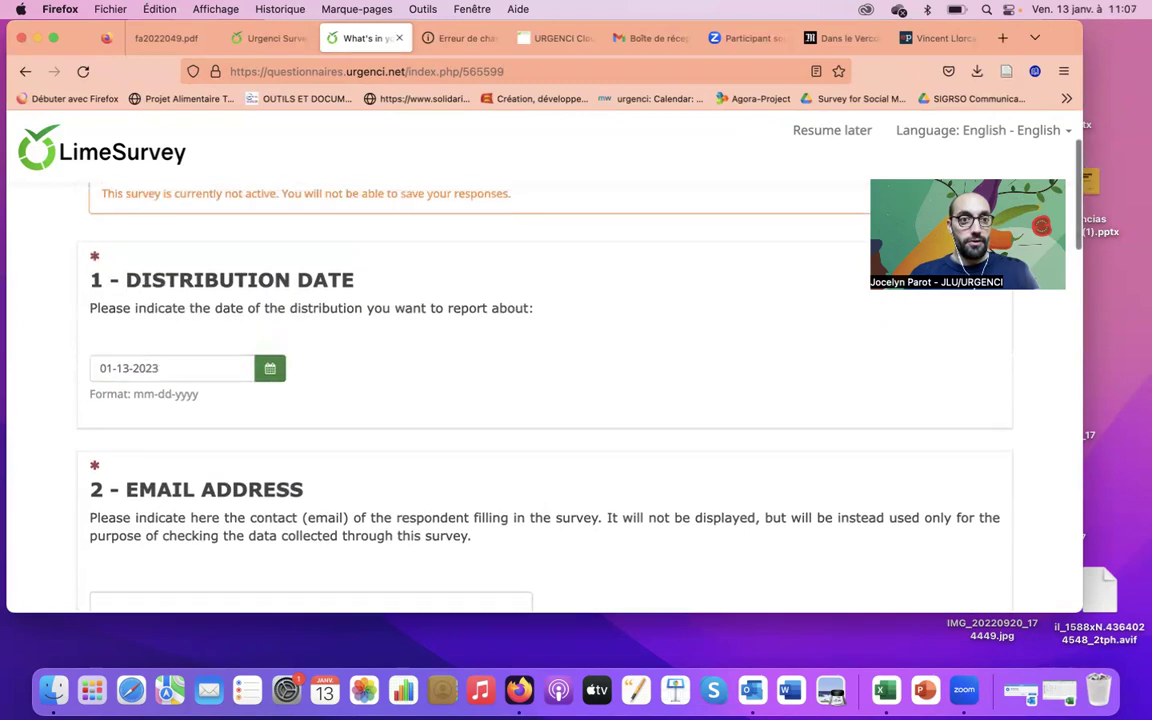
click(188, 405)
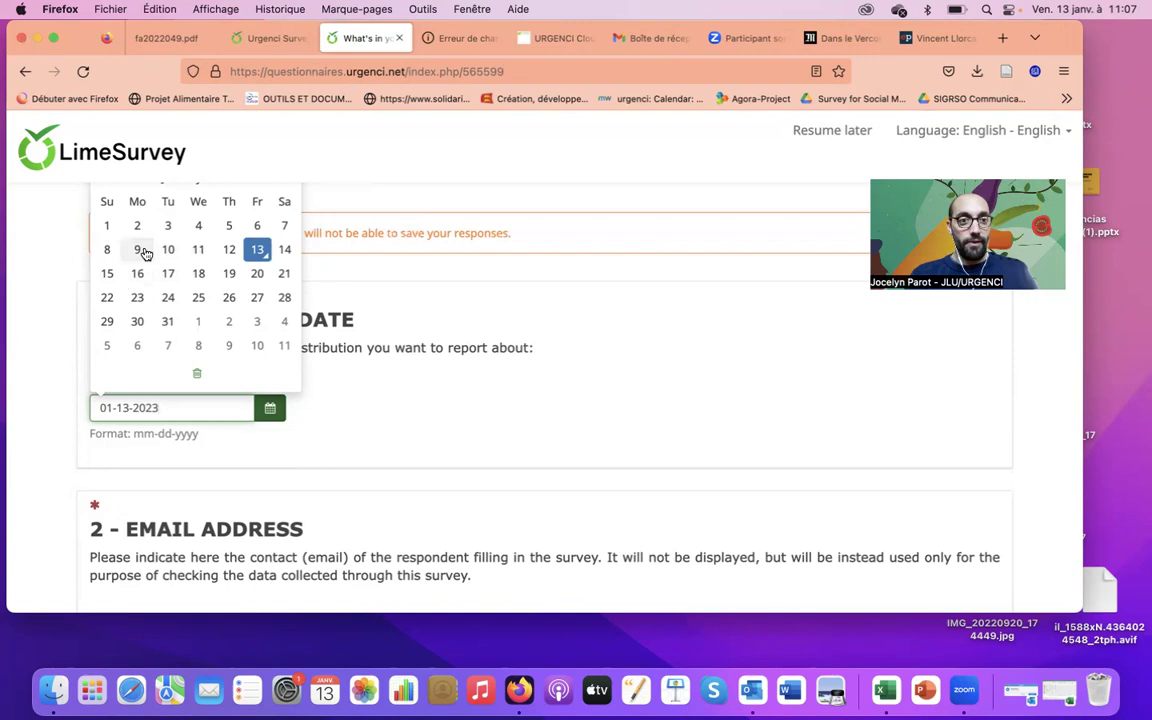
click(140, 250)
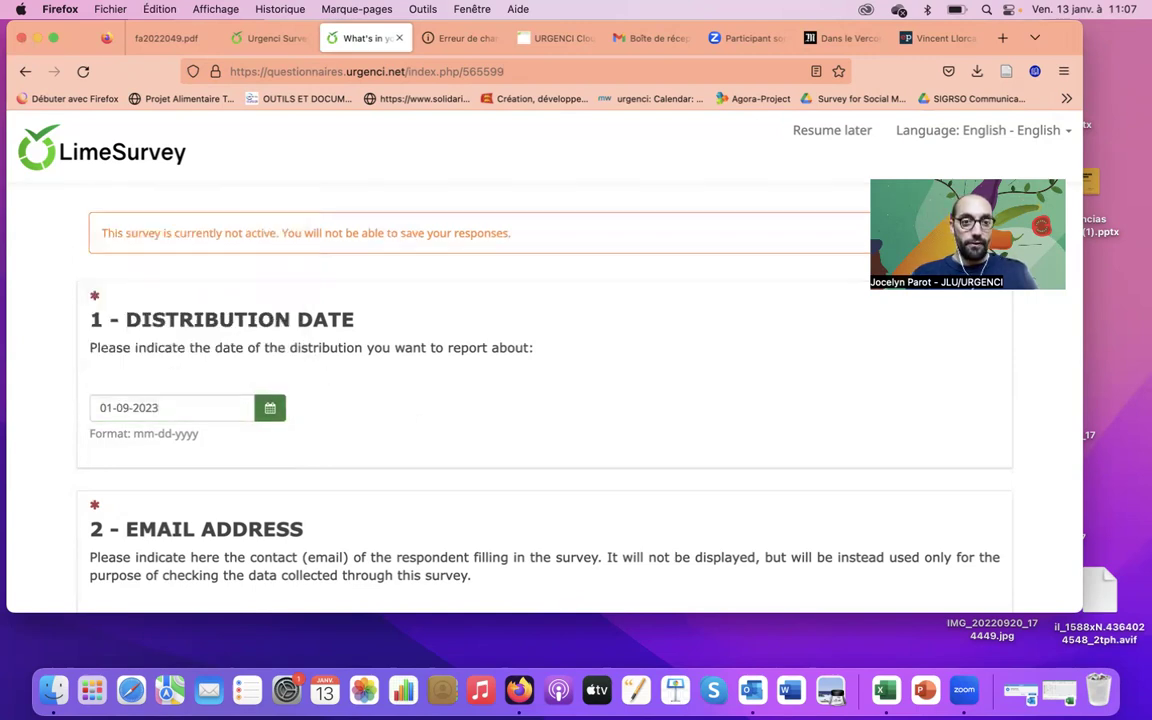
Enter the respondent's e-mail address in the Email field
scroll(300, 420, down, 5)
click(243, 408)
click(635, 460)
Tick big shares and small shares as available share types
scroll(635, 460, down, 2)
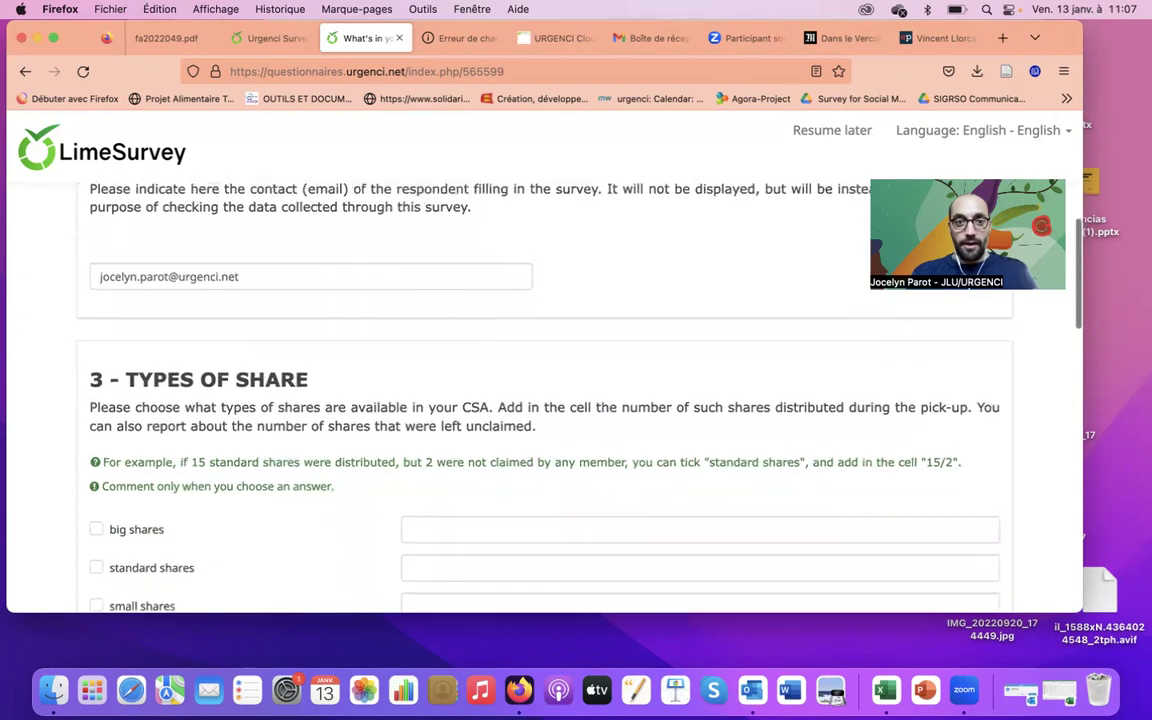
scroll(520, 400, down, 3)
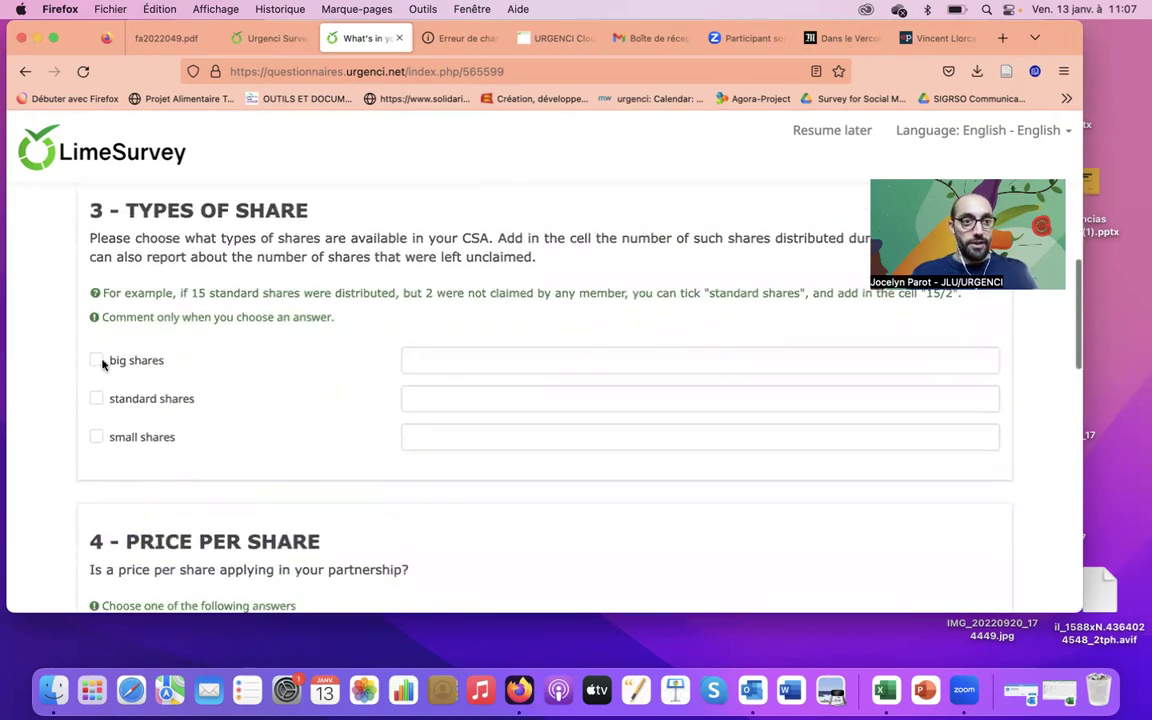
click(97, 361)
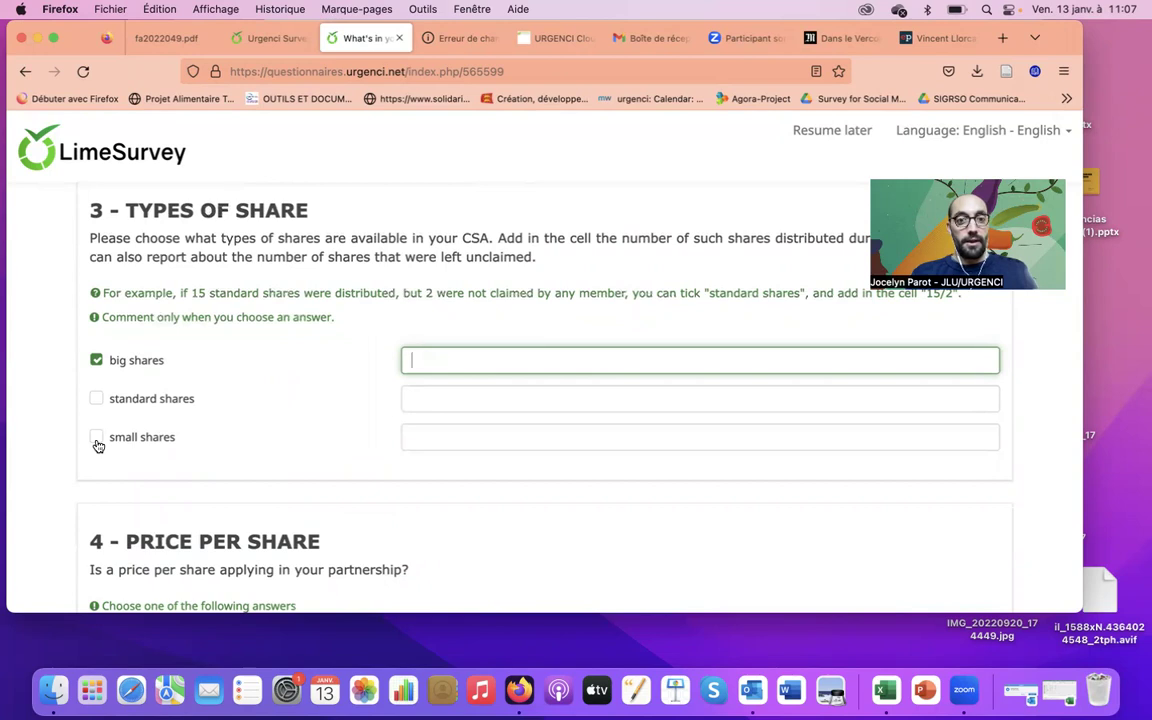
click(98, 446)
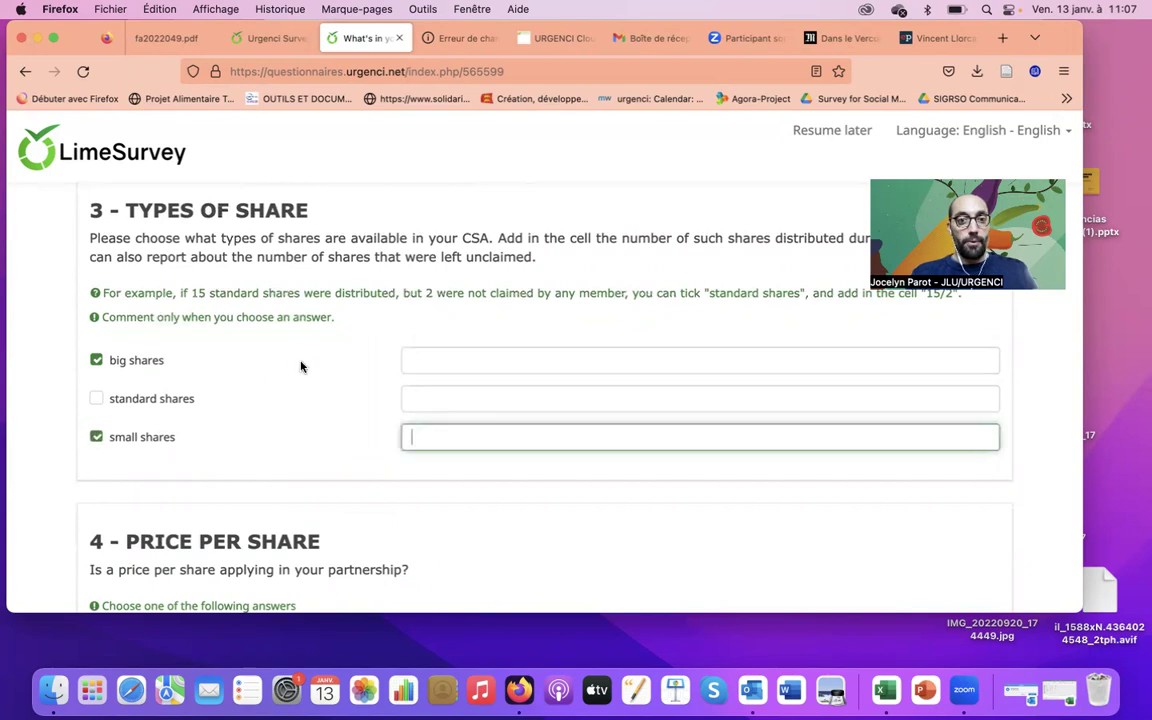
Enter 8/2 for big shares and 10 for small shares
click(455, 361)
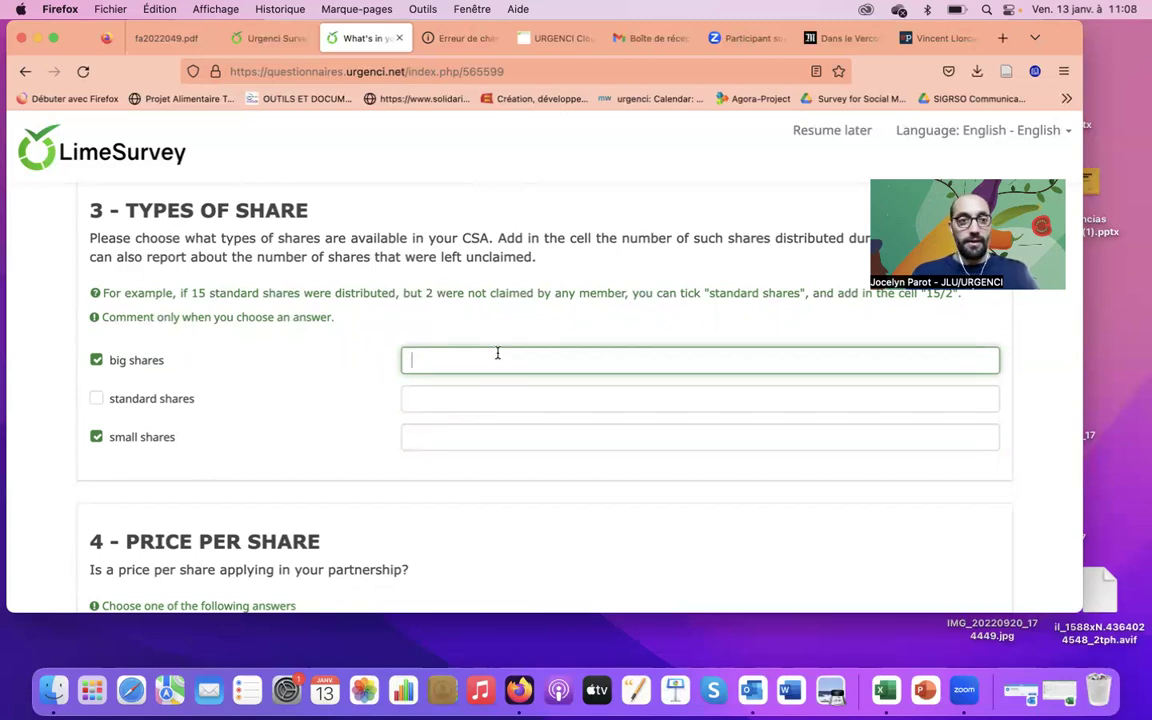
text(8)
click(468, 445)
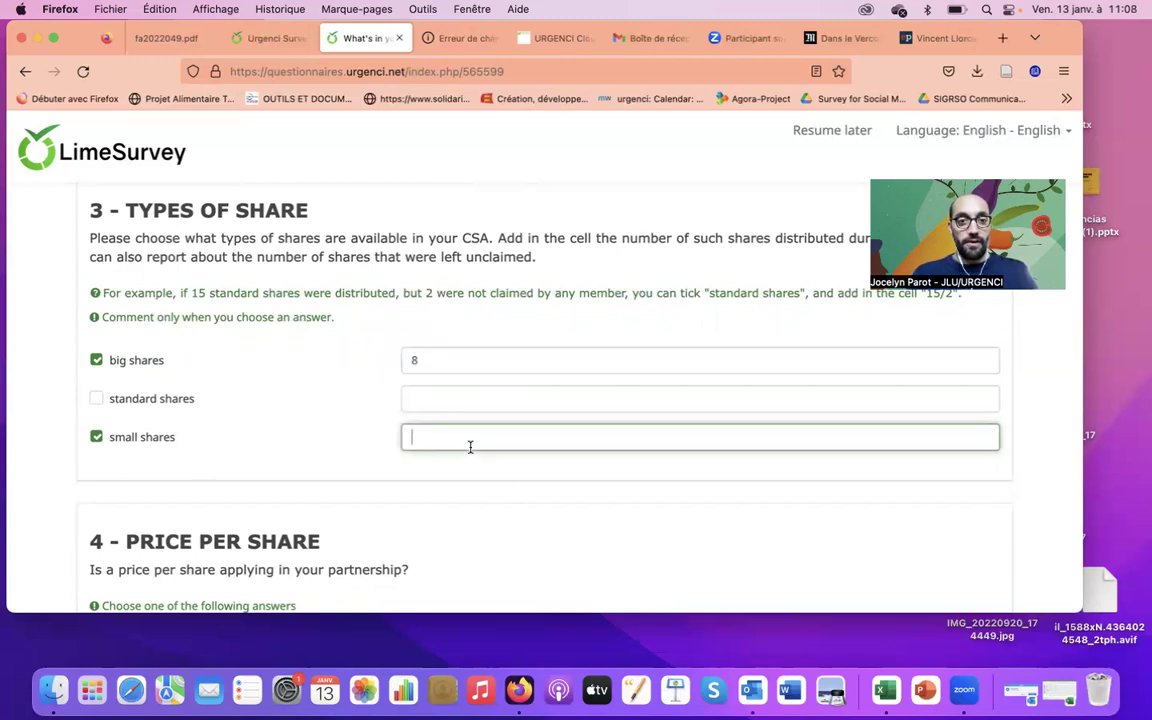
text(10)
click(568, 333)
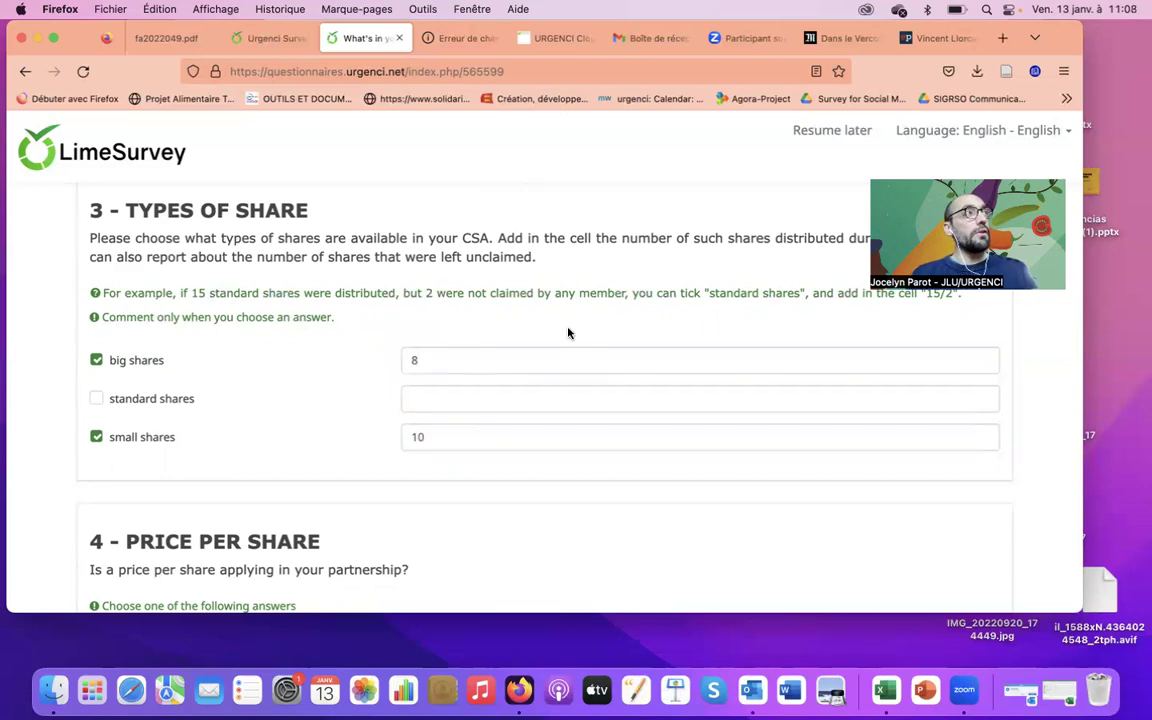
click(457, 363)
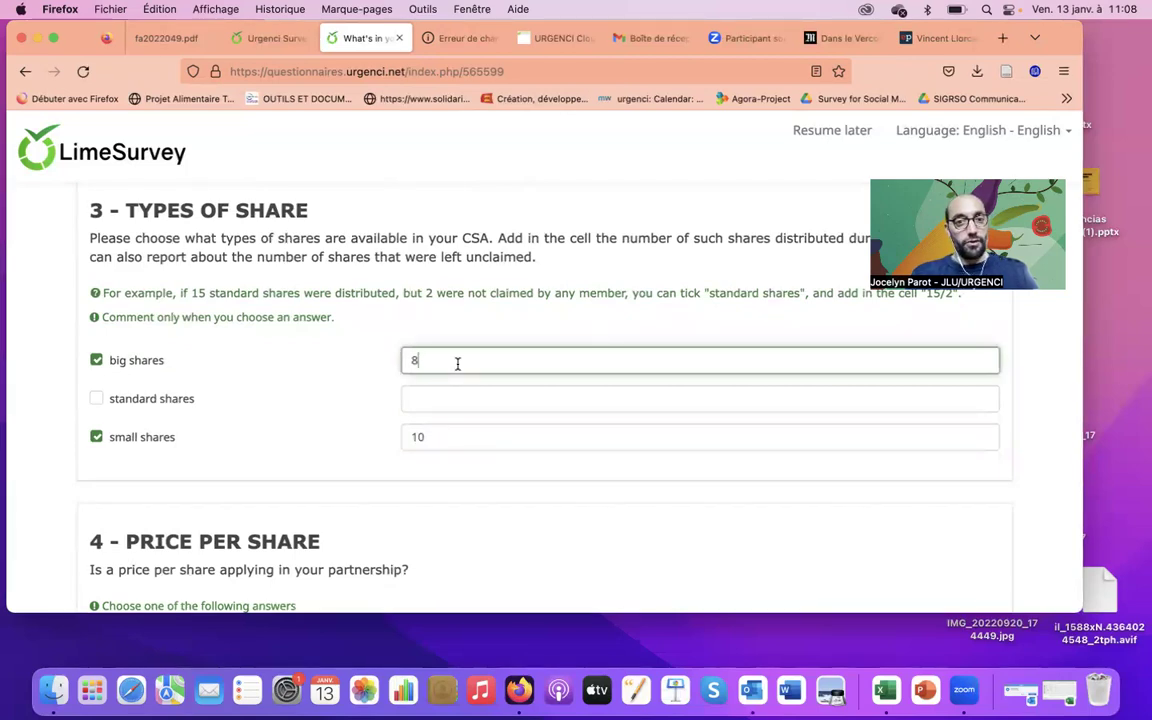
text(/2)
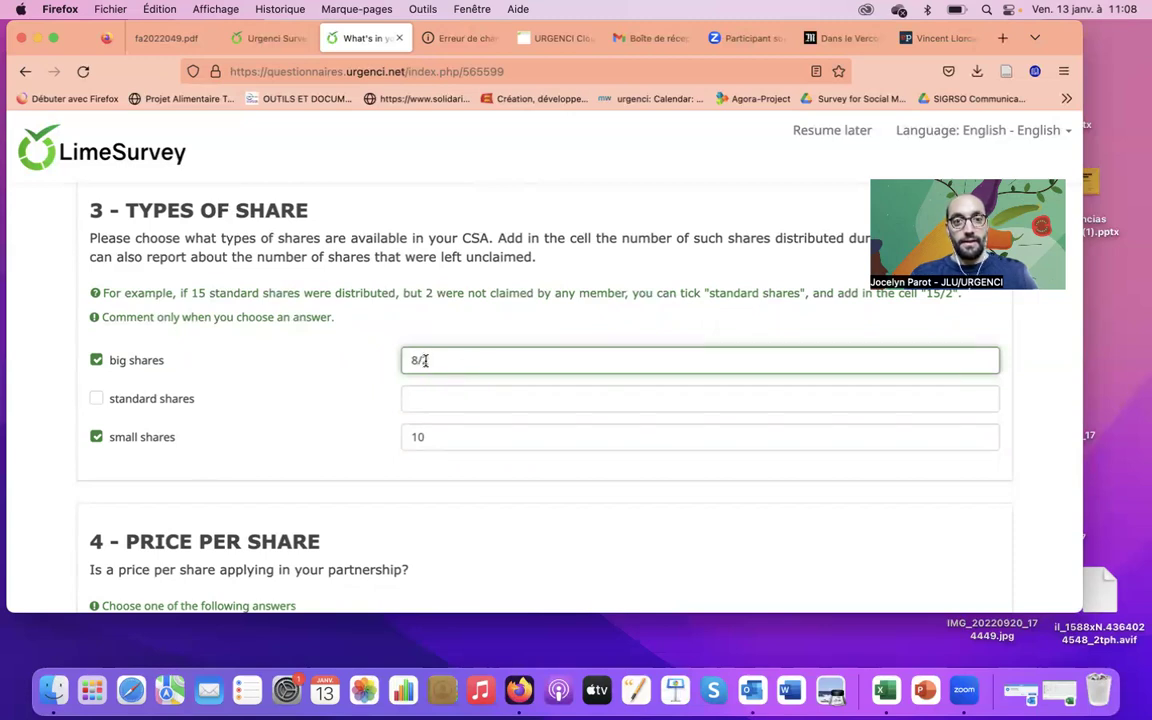
click(533, 314)
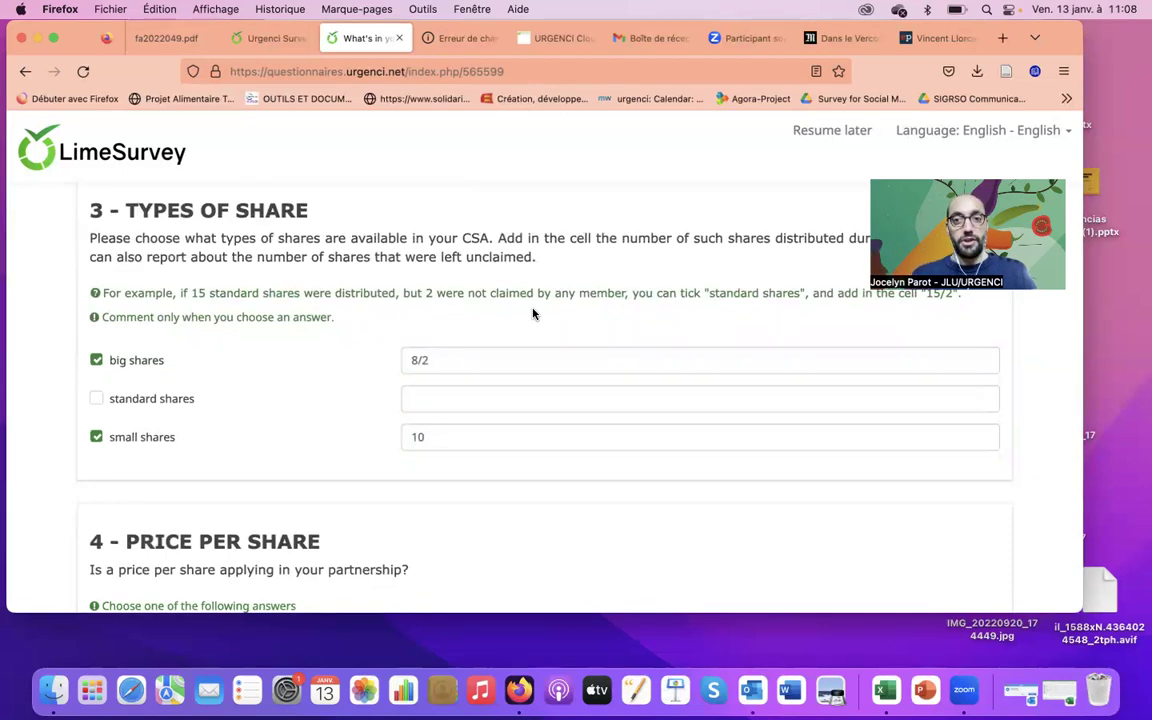
Answer Yes to question 4 on price per share and scroll to the 4.1 Prices fields
scroll(533, 314, down, 5)
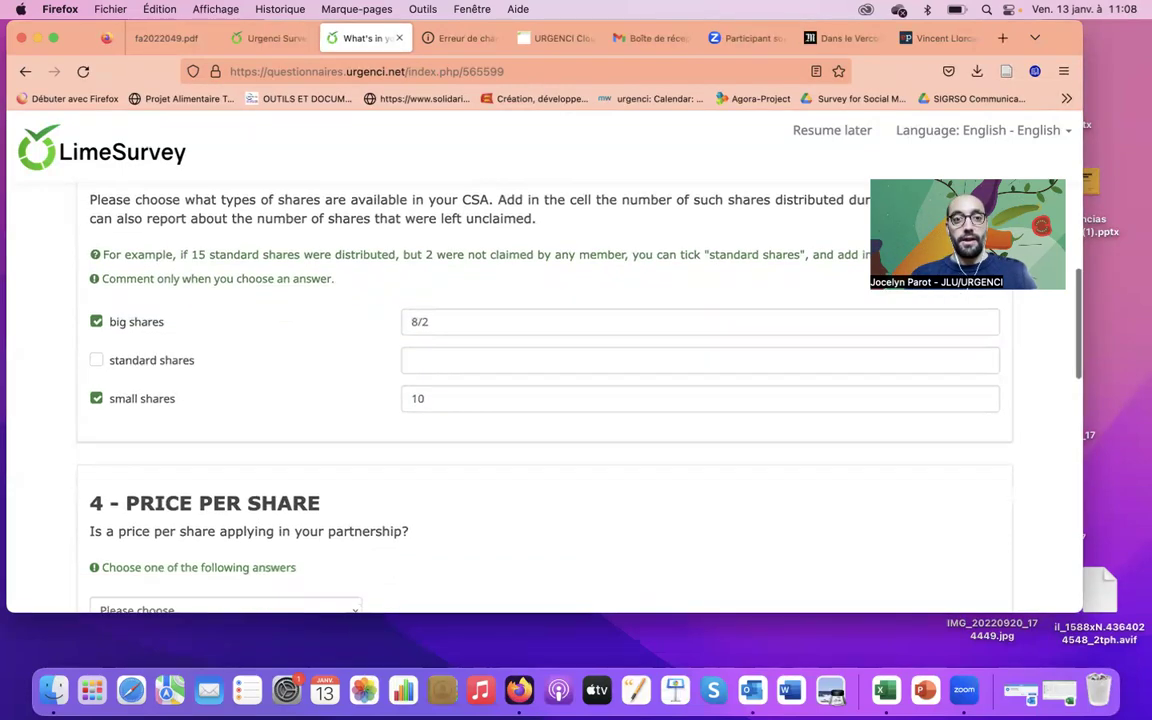
scroll(444, 297, down, 2)
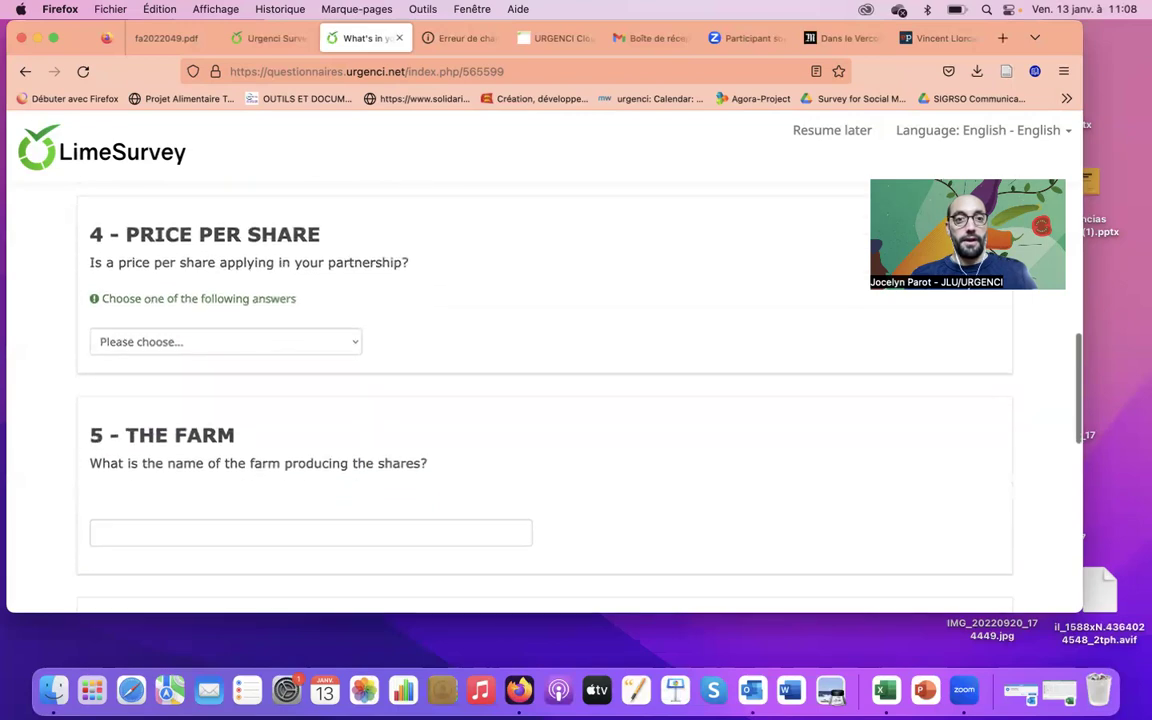
click(356, 346)
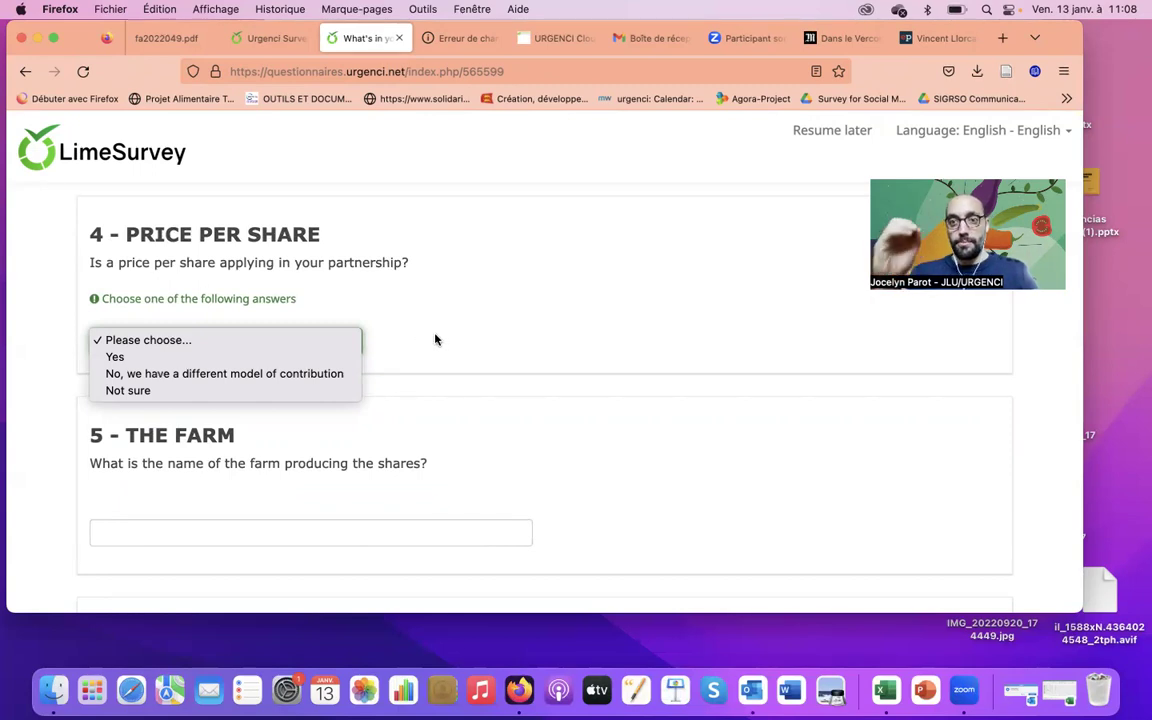
click(435, 340)
click(213, 343)
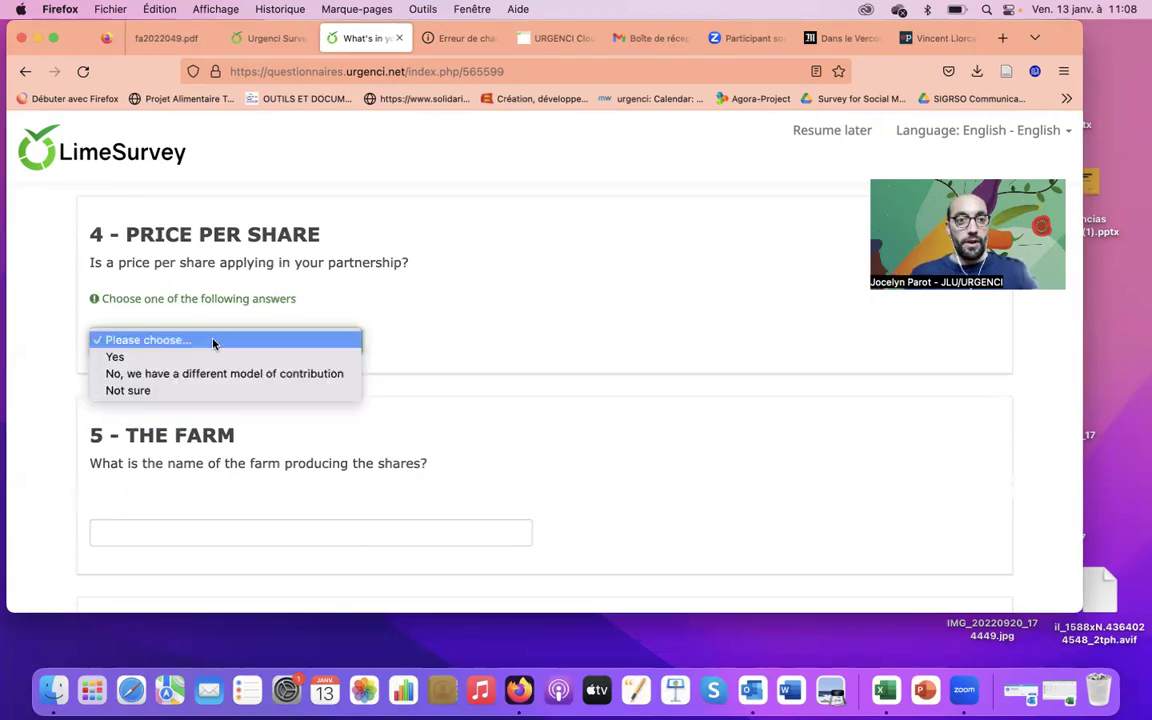
click(237, 357)
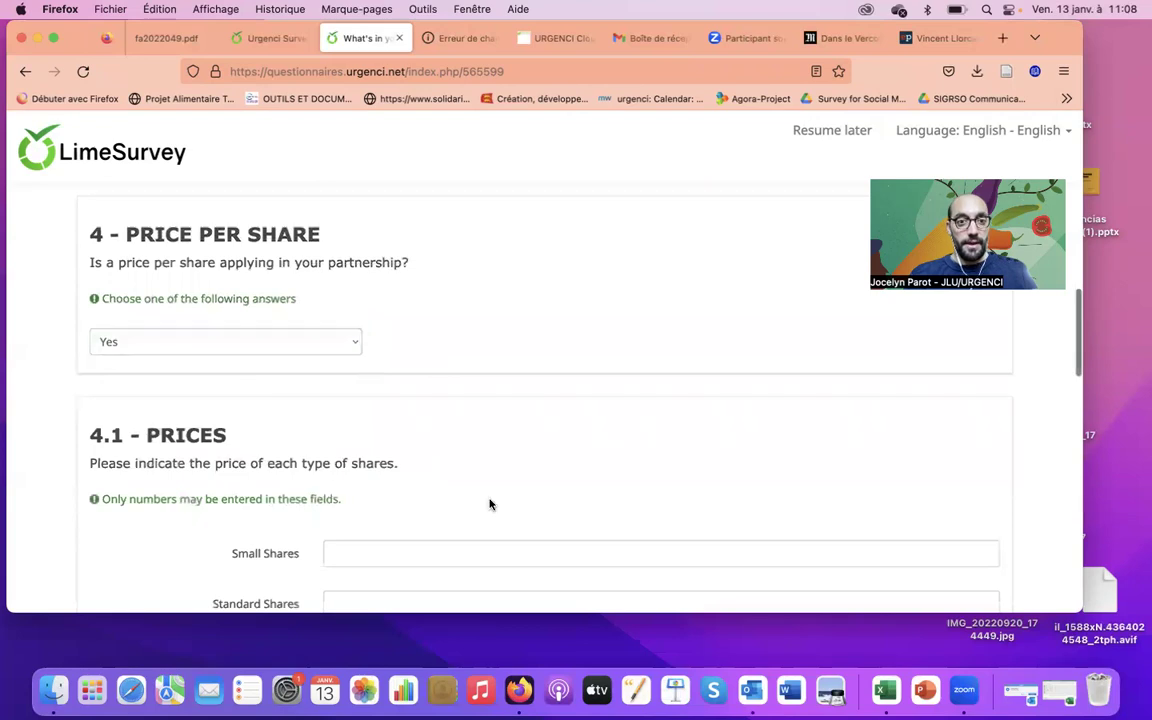
scroll(489, 504, down, 3)
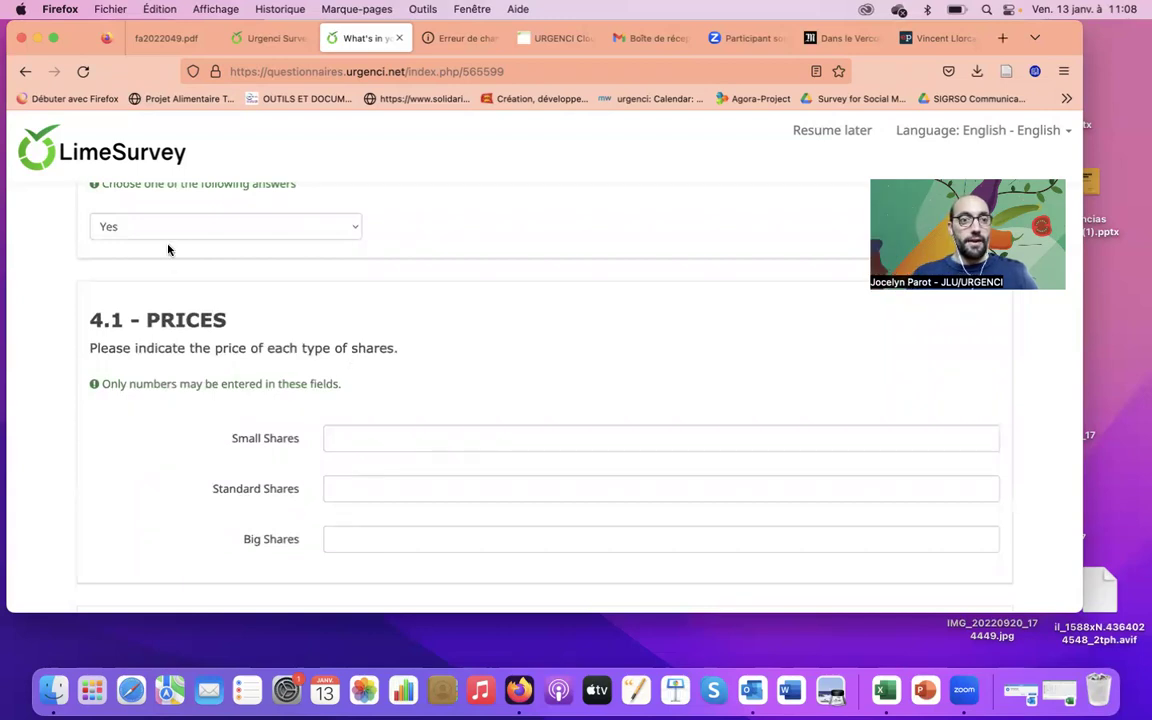
scroll(459, 348, down, 2)
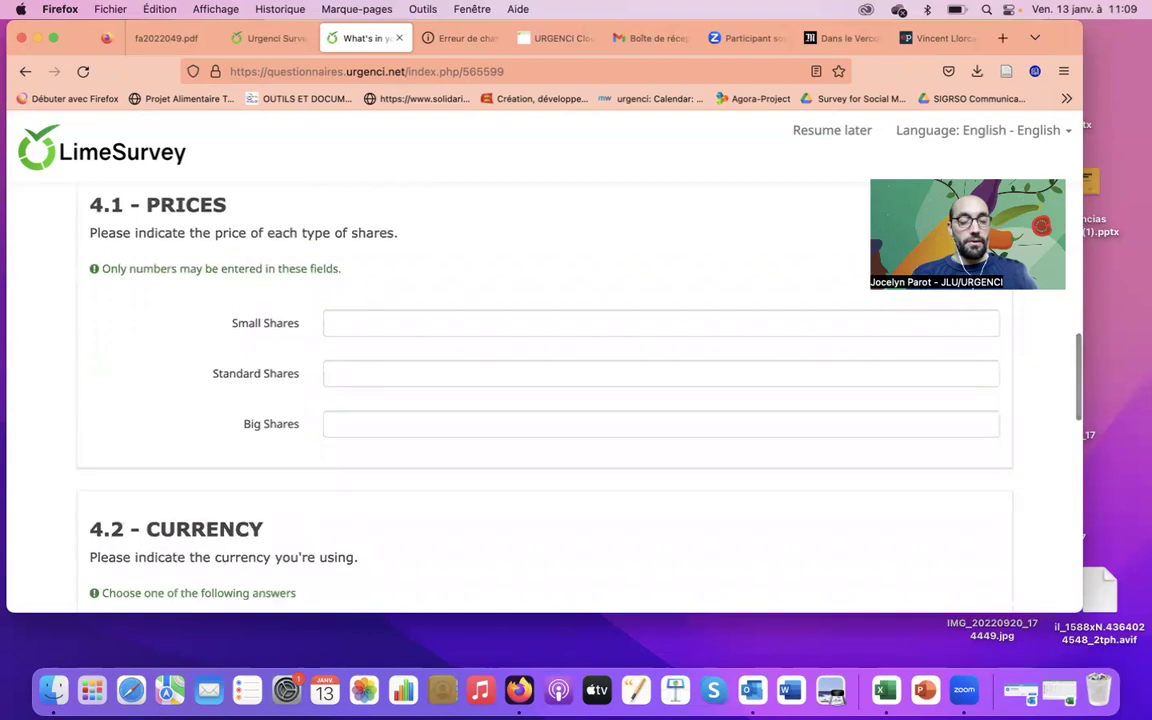
Enter share prices of 10 for small shares and 15 for big shares
click(385, 321)
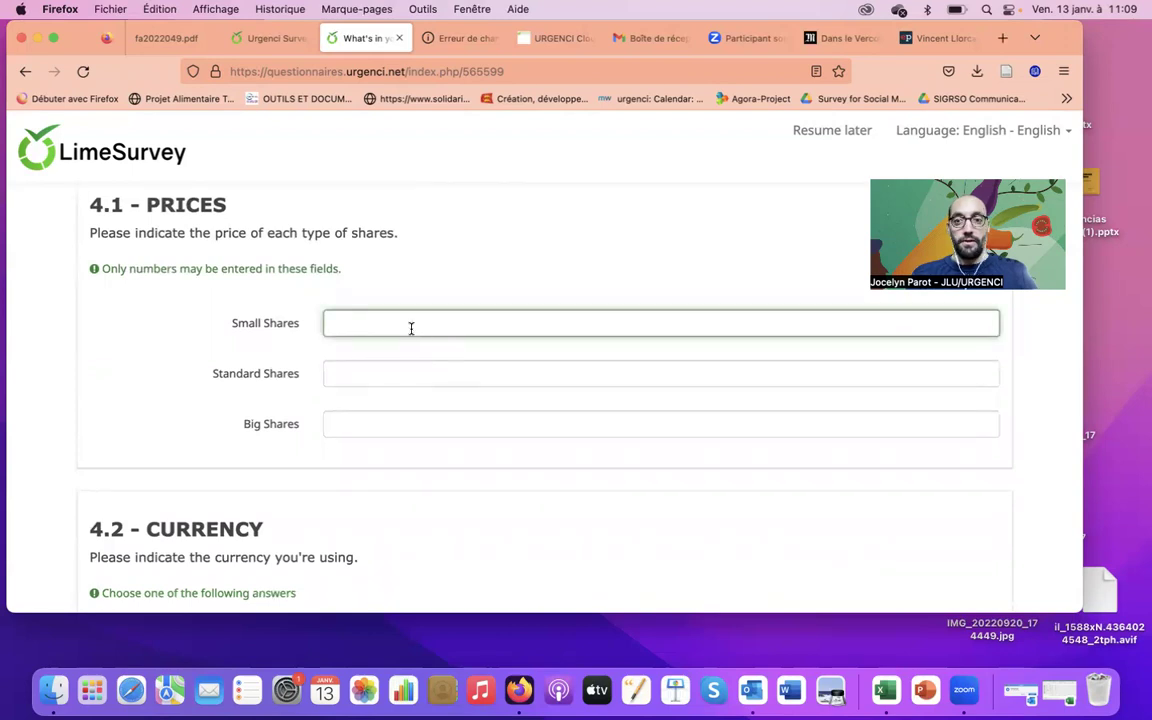
text(10)
click(721, 428)
click(591, 237)
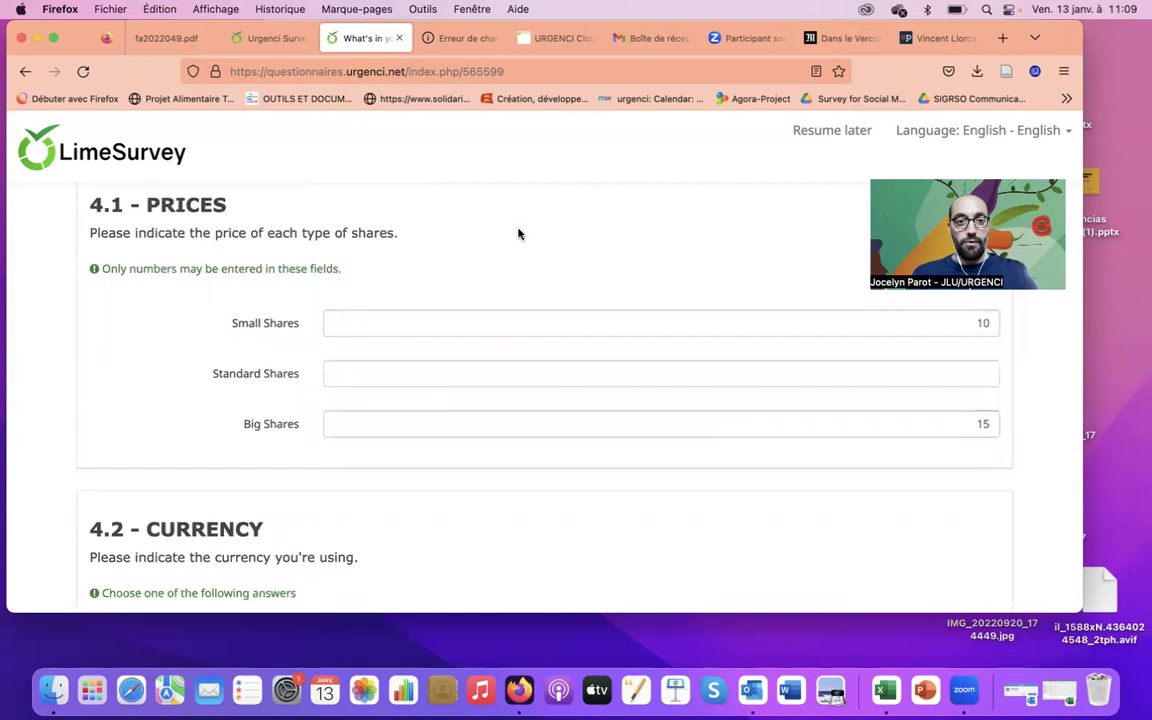
scroll(518, 234, down, 3)
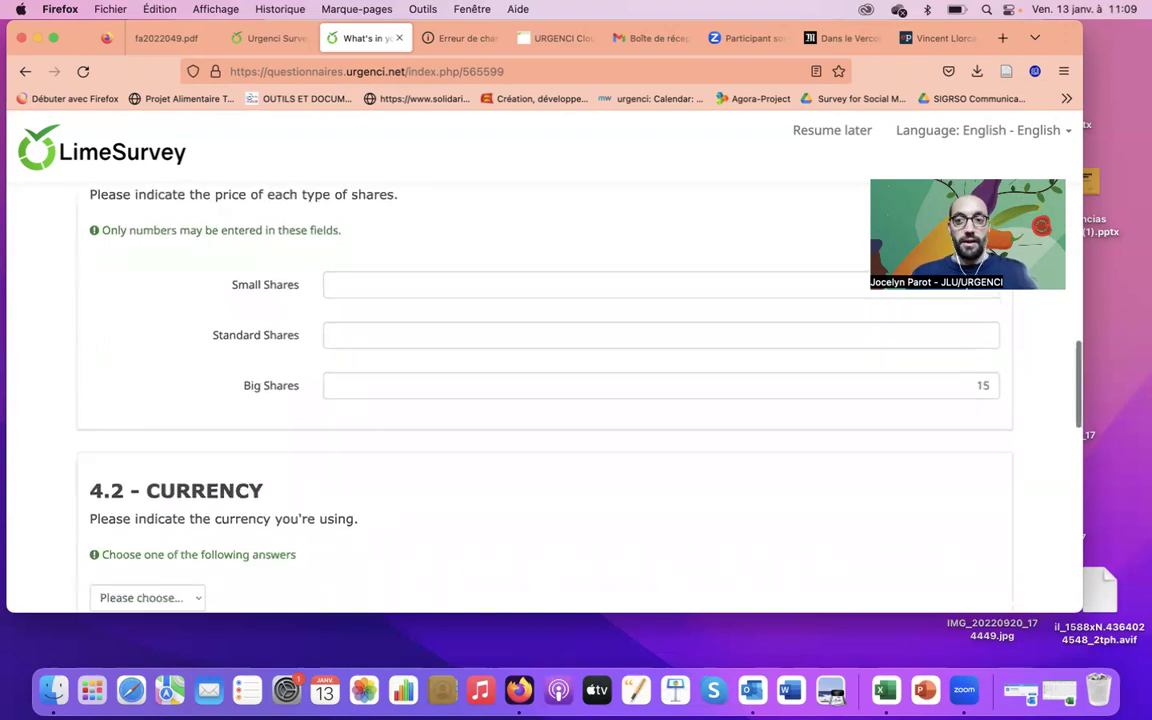
scroll(545, 400, down, 4)
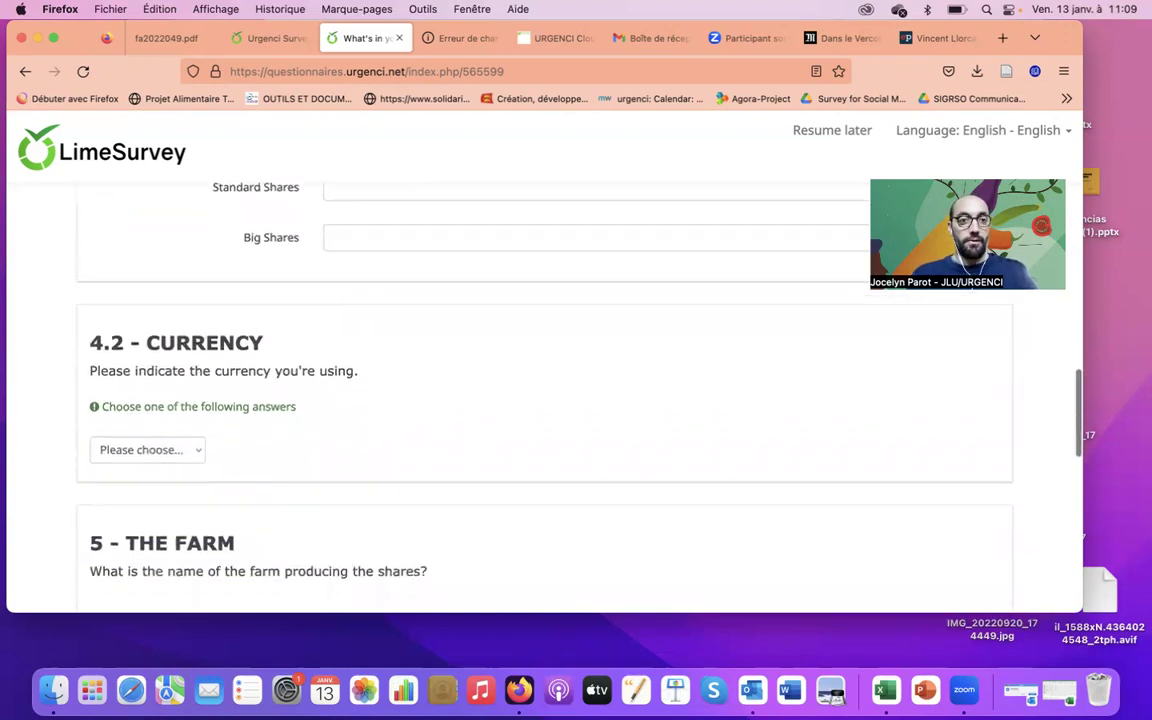
scroll(545, 400, down, 1)
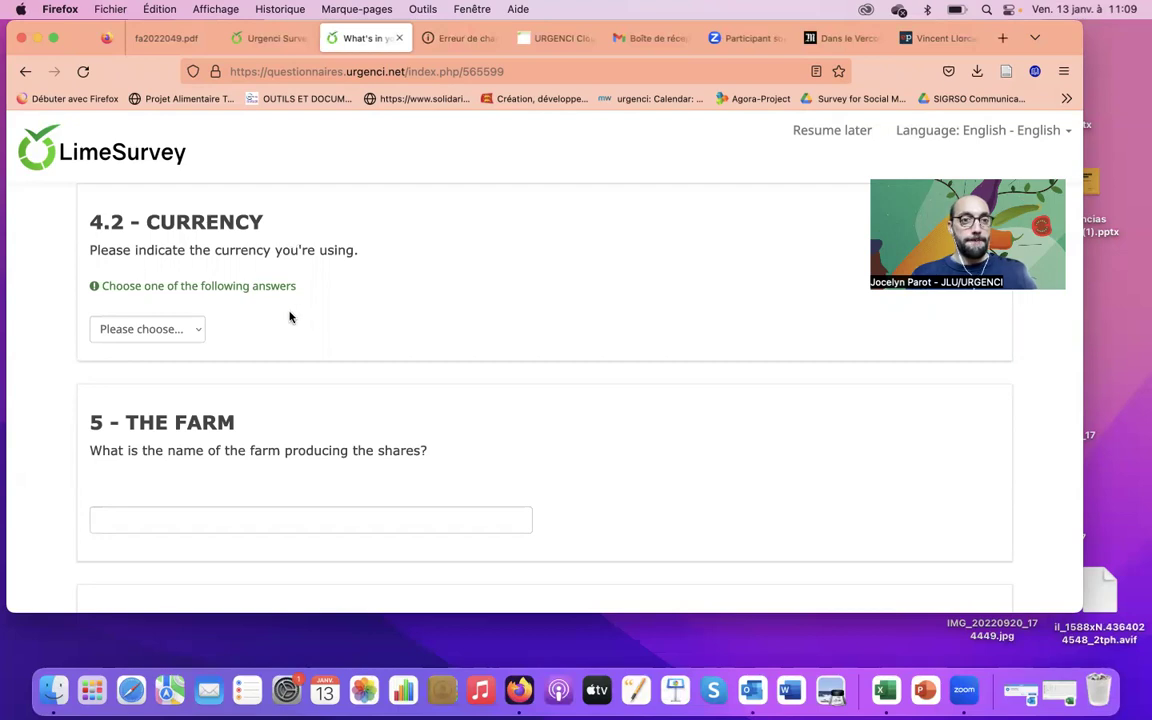
Choose EUR as the currency and enter the farm's name for question 5
click(165, 332)
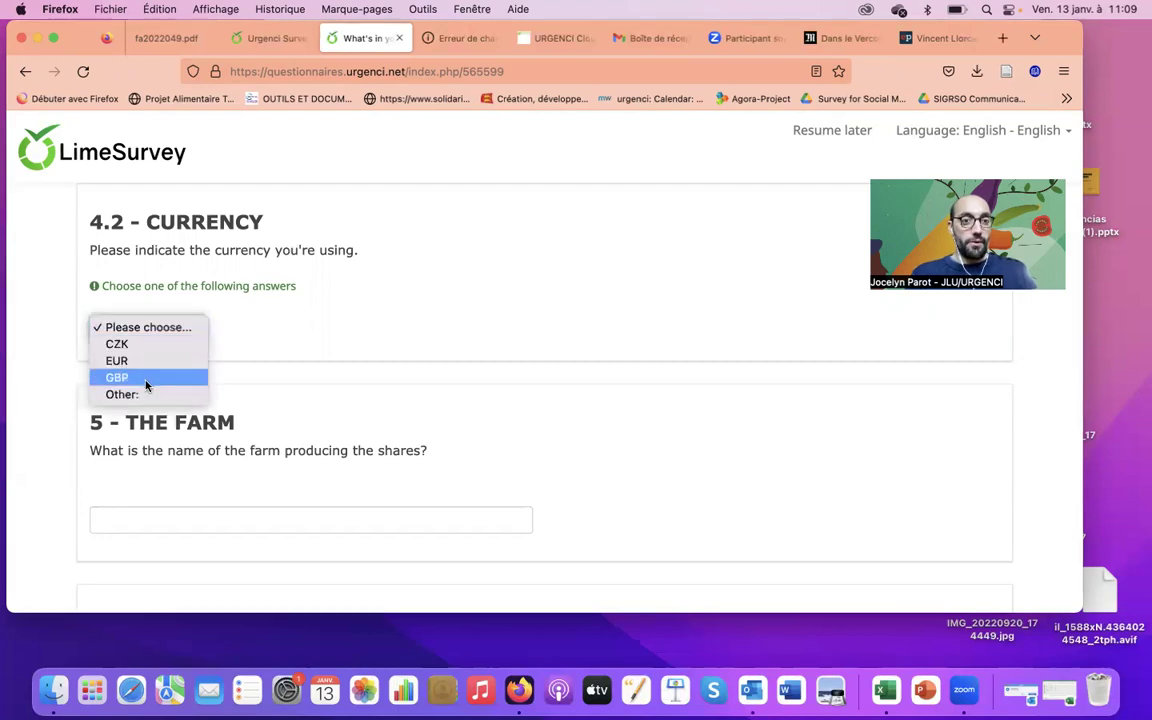
click(147, 361)
scroll(388, 409, down, 3)
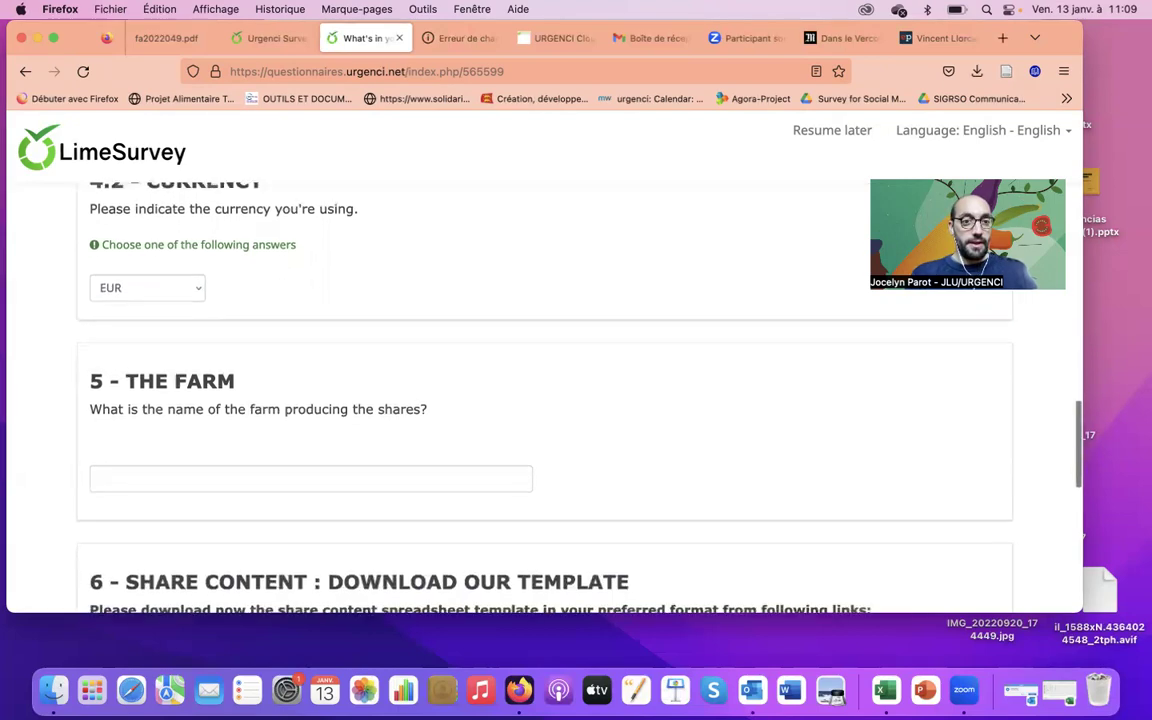
scroll(216, 300, down, 2)
click(216, 289)
text(Ferme de Corentin)
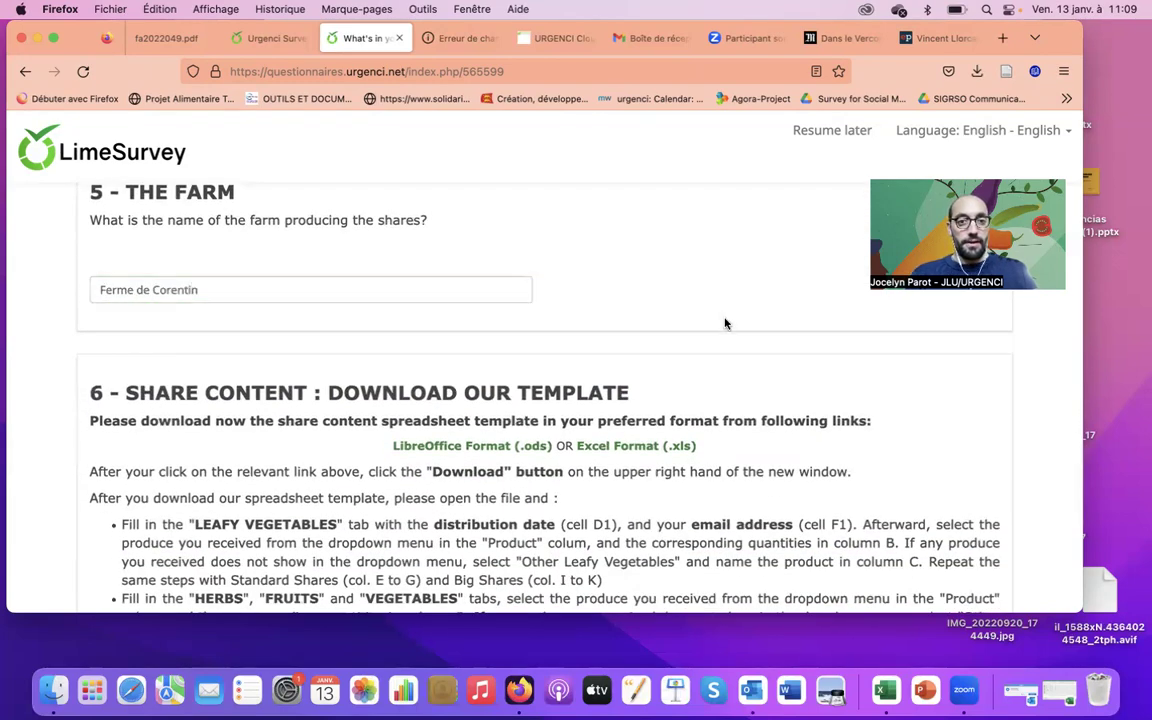
scroll(700, 310, down, 5)
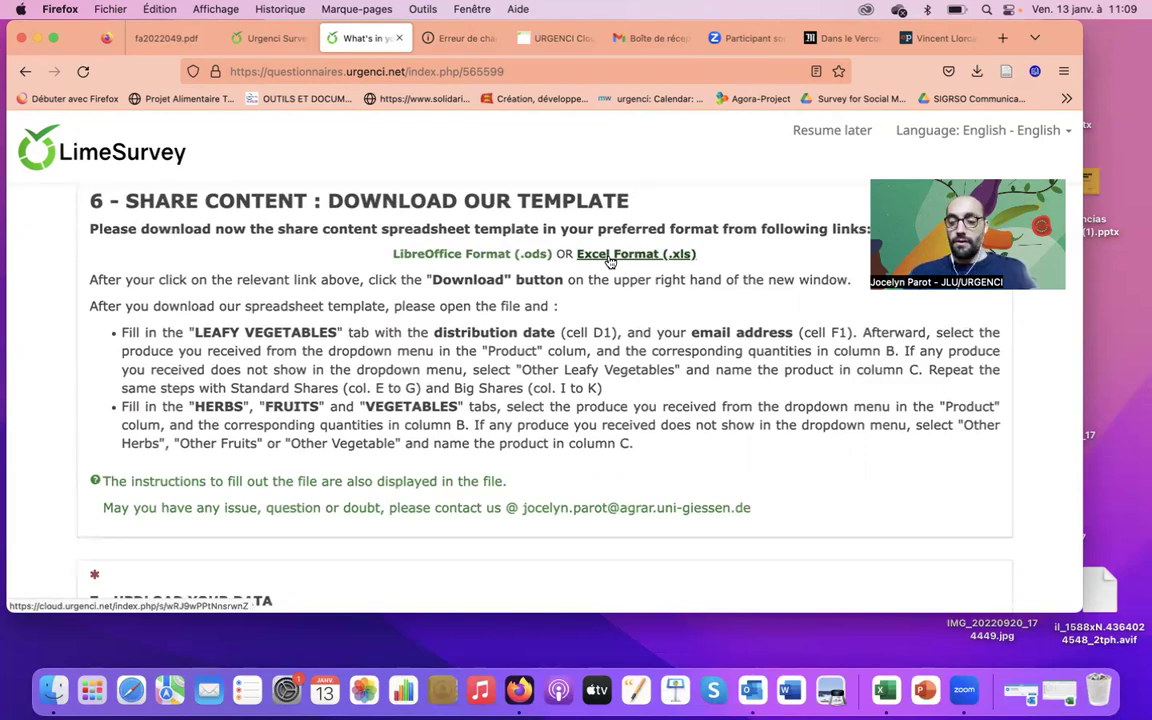
Download WhatsInYourShare_EN.xls from Nextcloud and open WhatsInYourShare_EN(1).xls in Excel
click(611, 255)
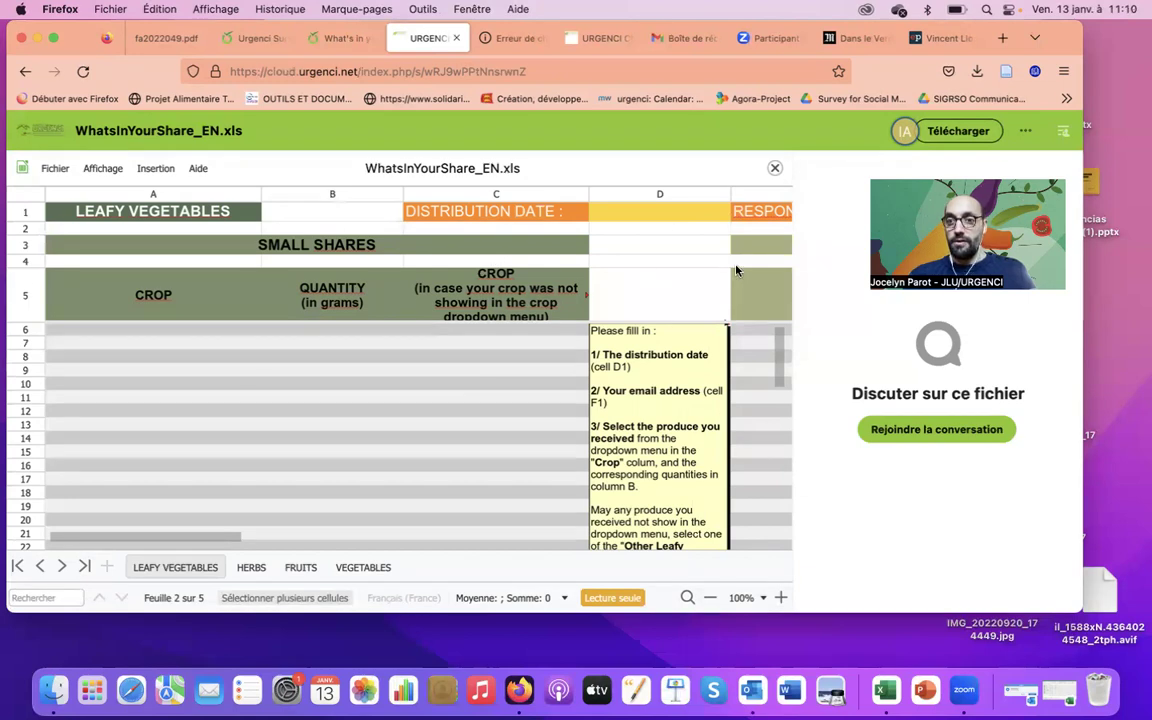
click(950, 131)
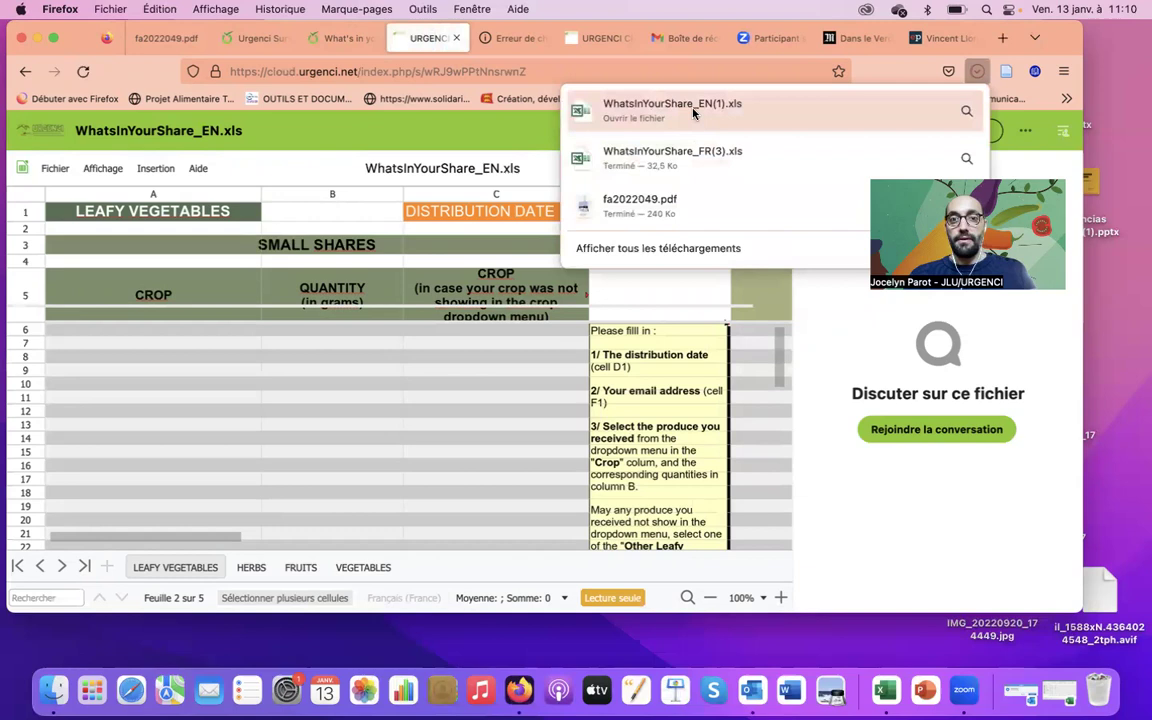
click(693, 113)
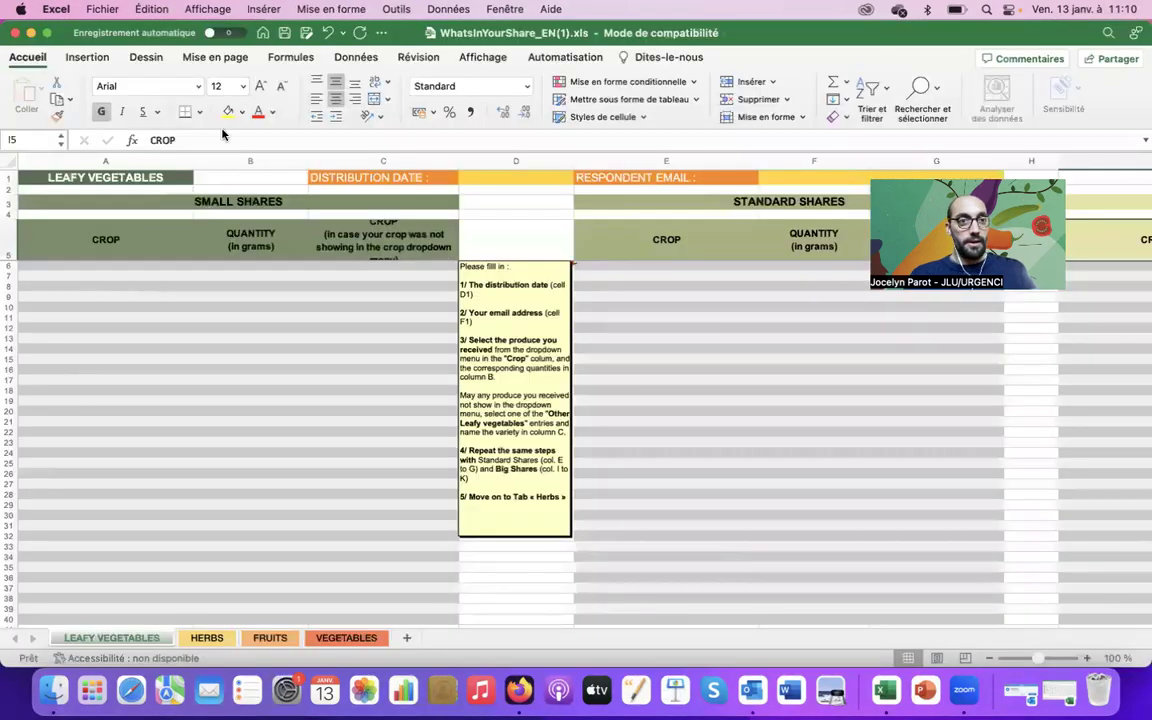
click(90, 288)
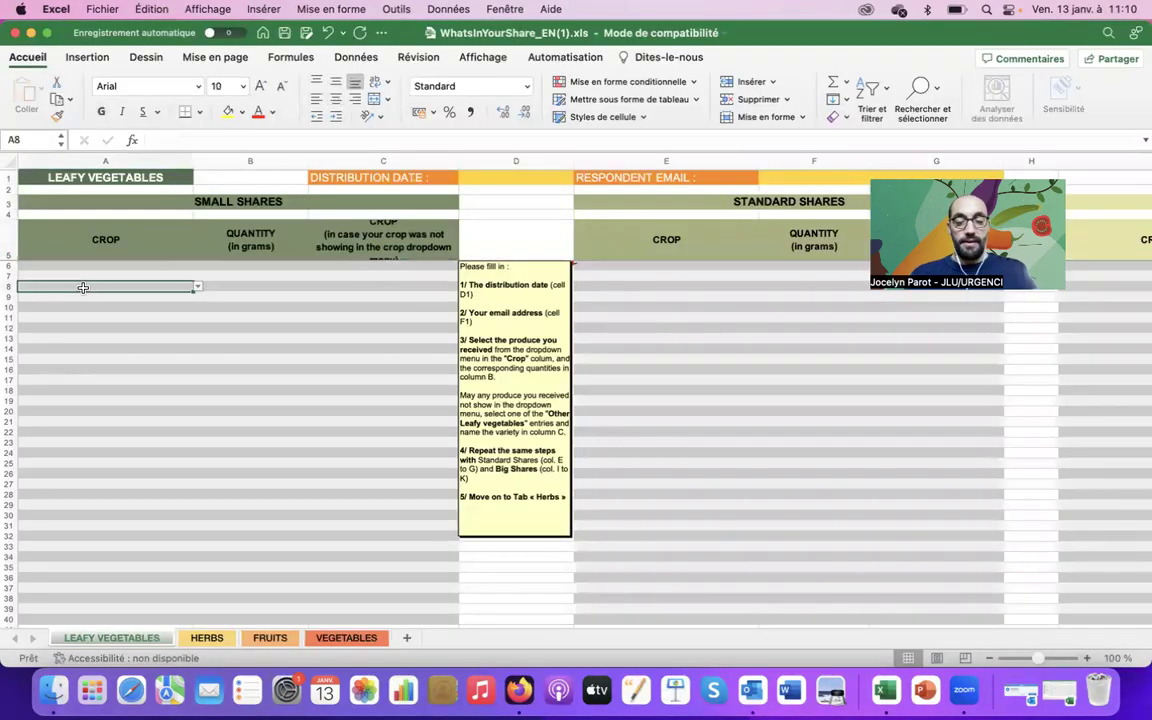
key(Up)
key(Up)
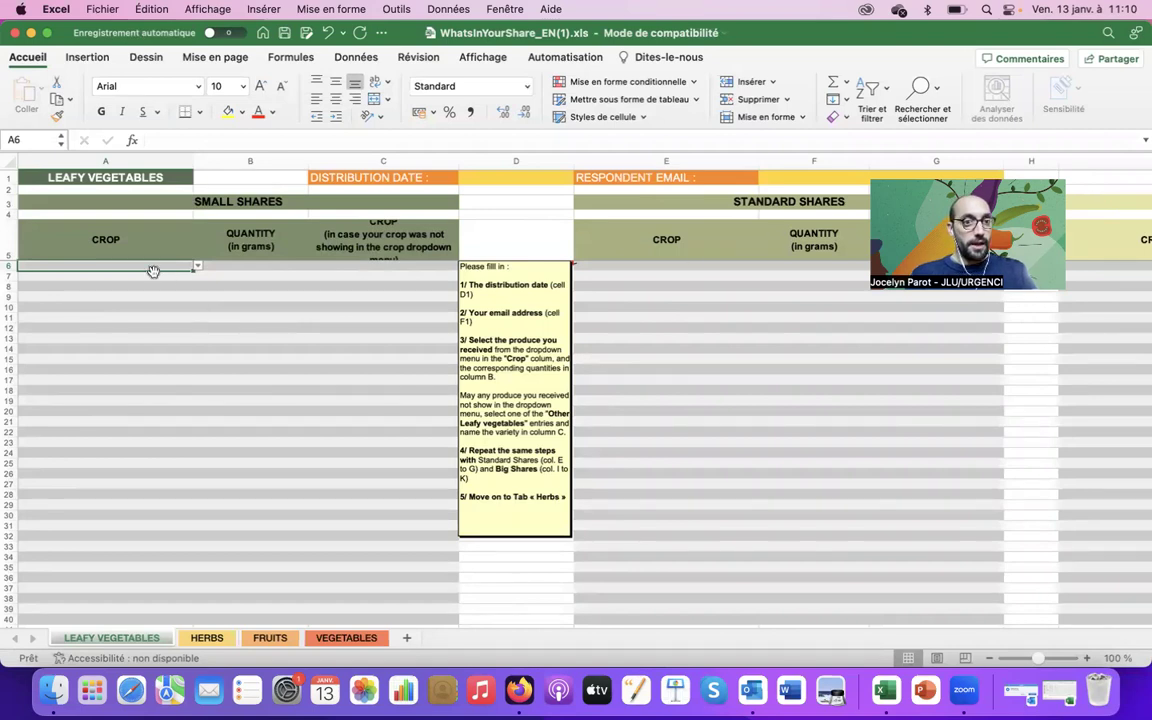
Set A6 to Other leafy vegetable 1 and name it Mesclun in C6
click(198, 268)
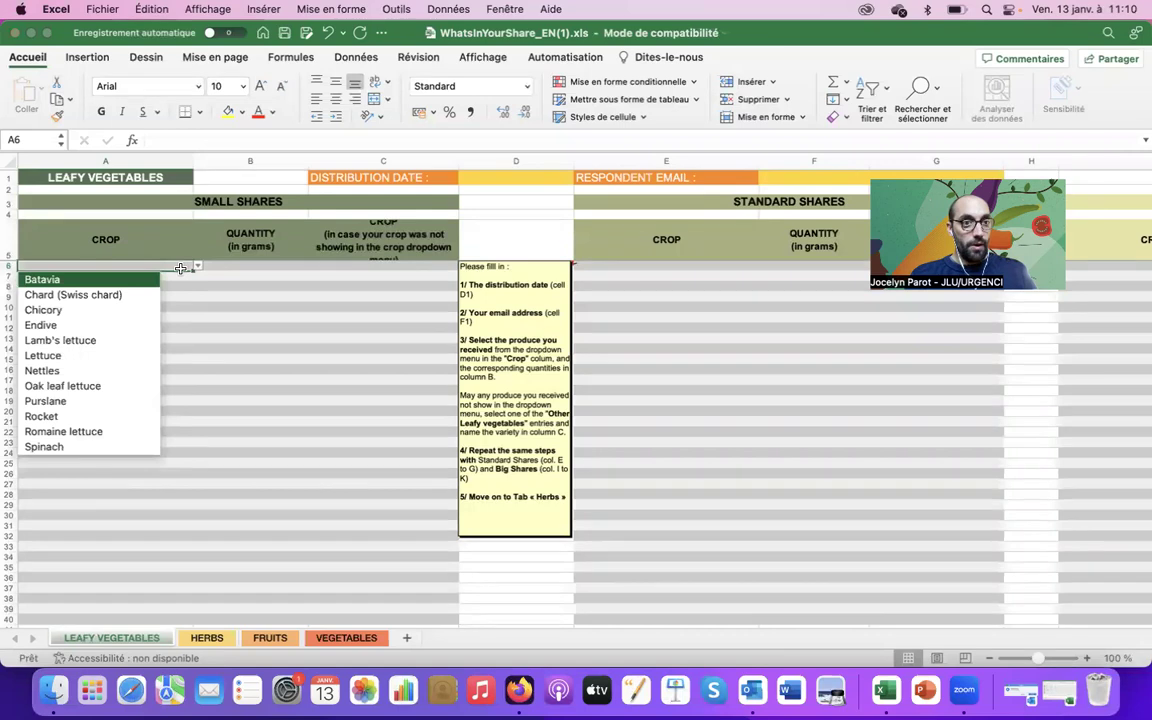
click(198, 266)
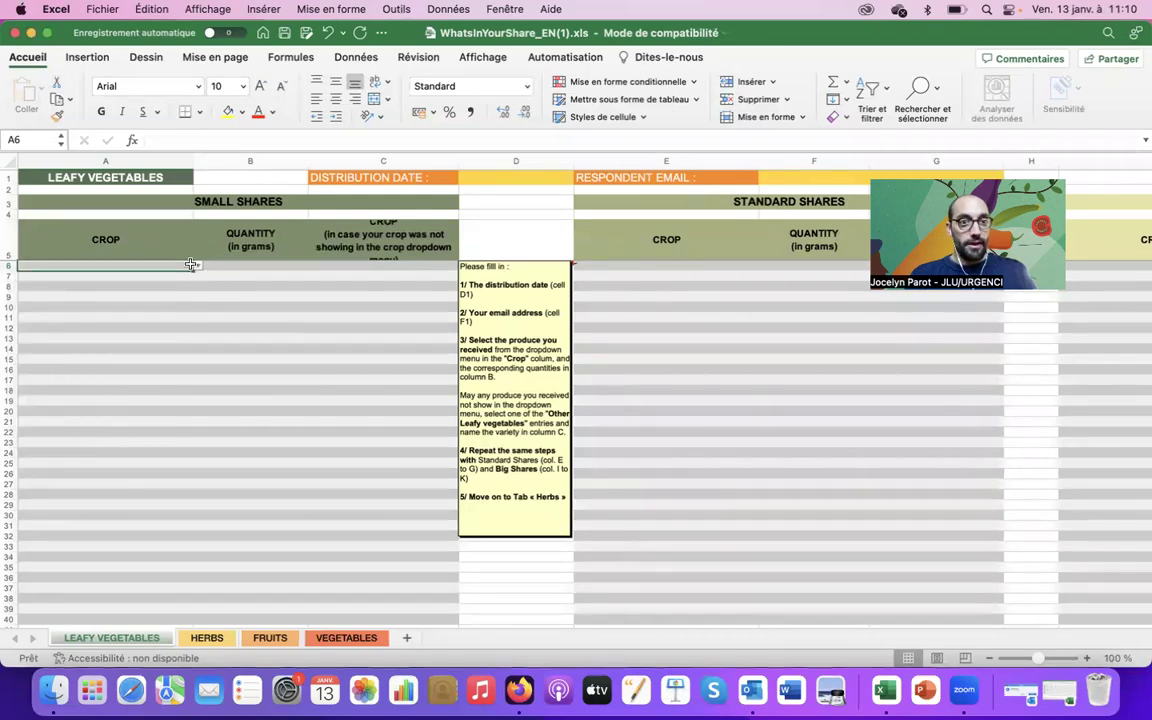
click(197, 268)
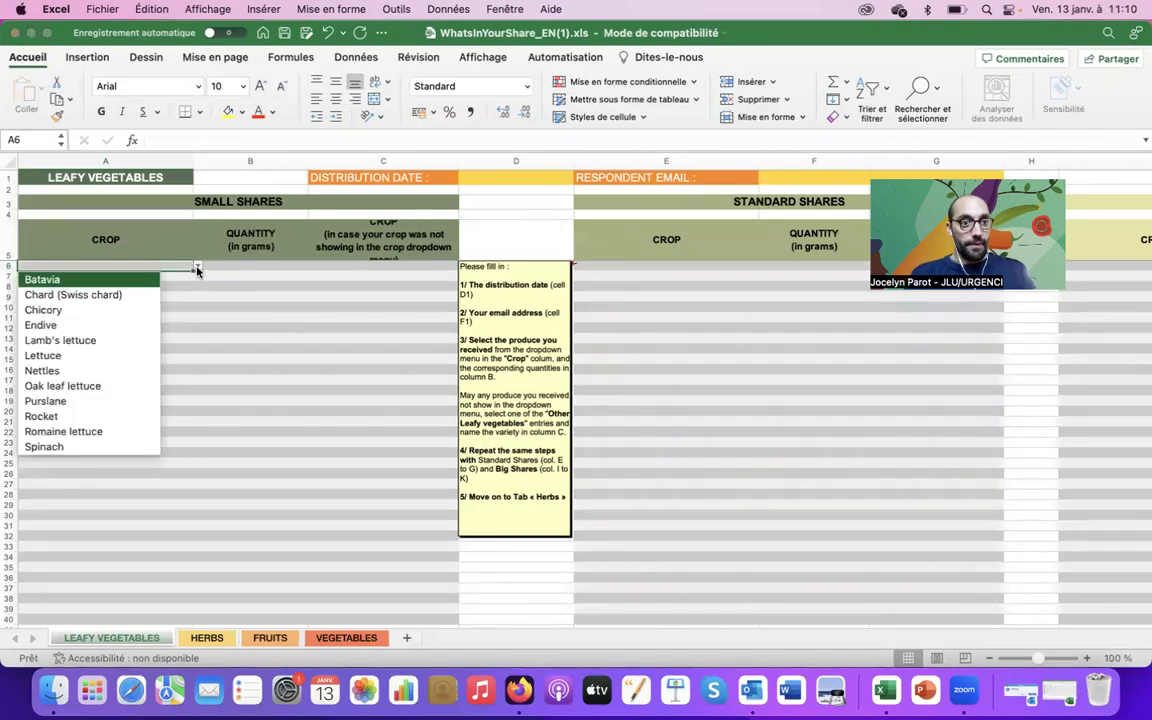
click(197, 268)
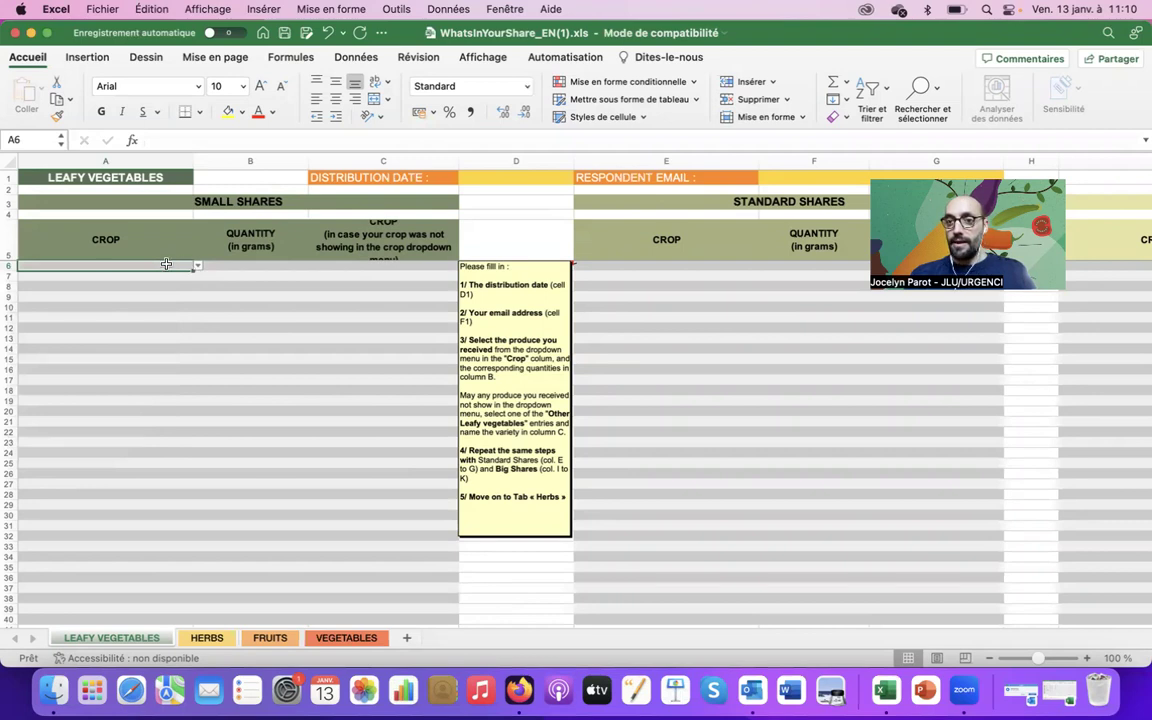
click(197, 266)
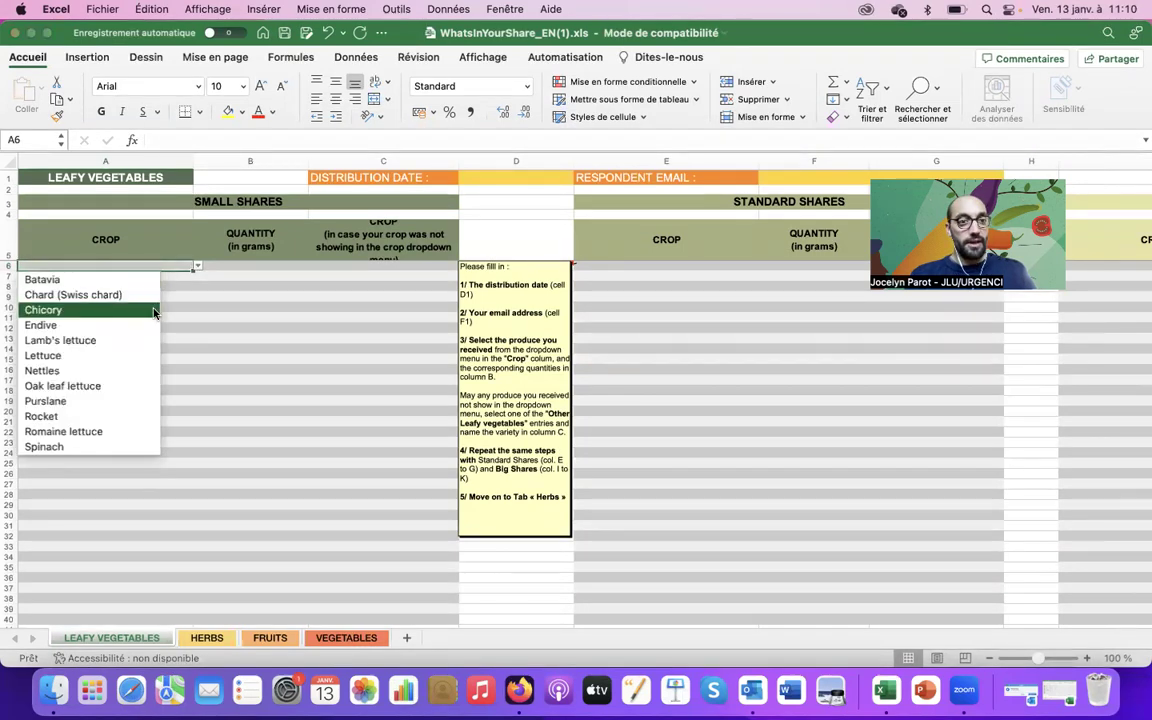
scroll(108, 425, down, 3)
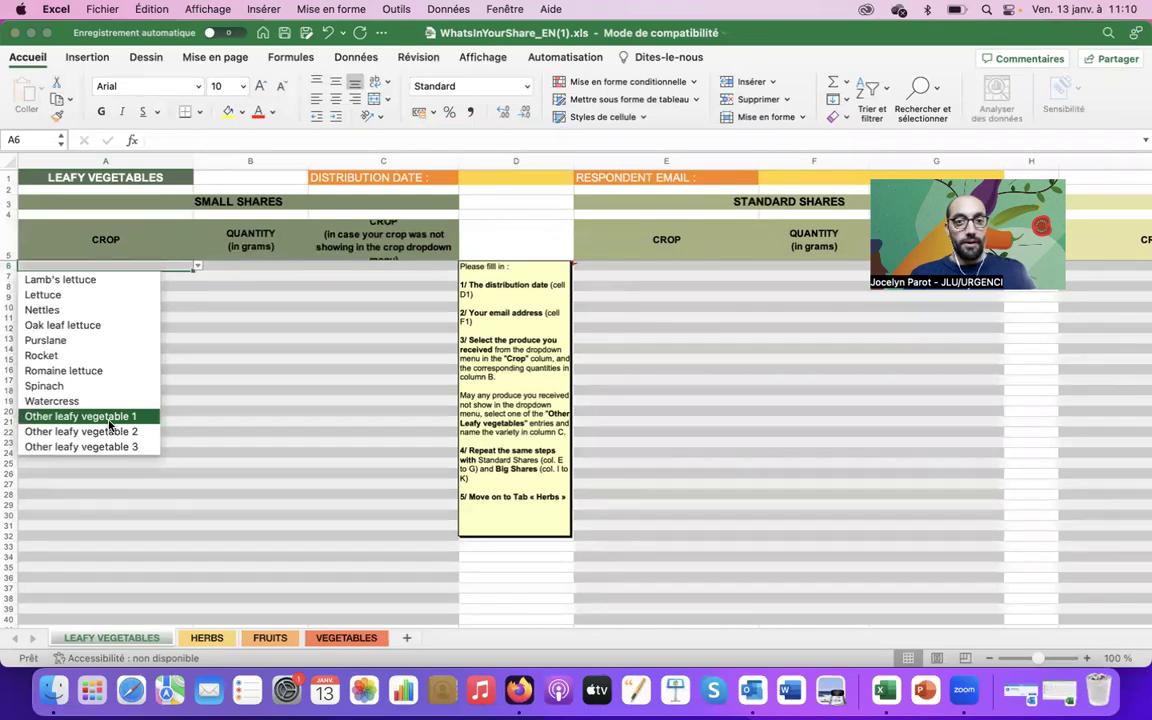
click(110, 418)
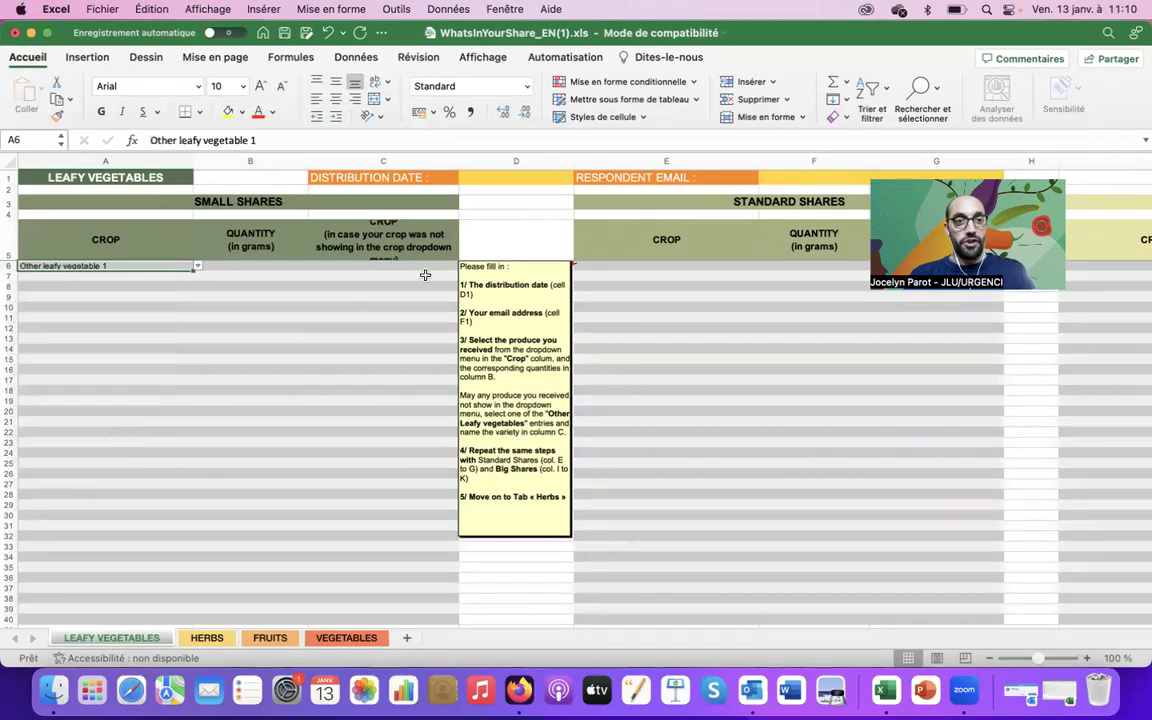
click(374, 265)
text(M)
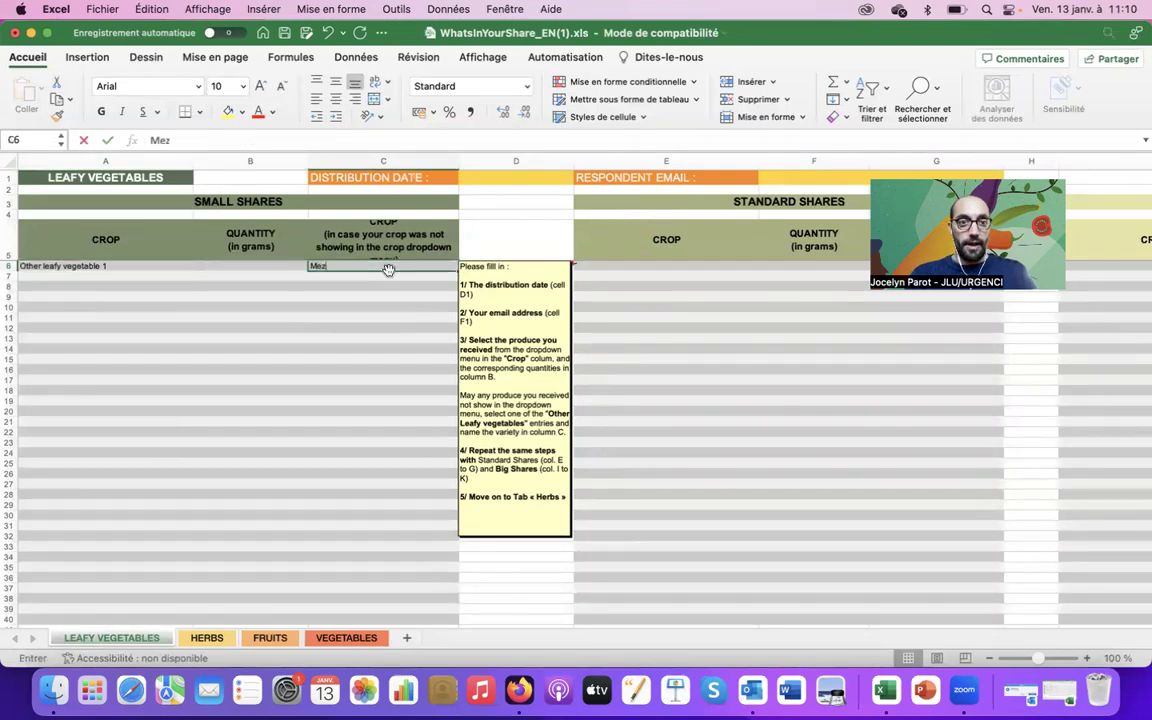
text(esclun)
key(Return)
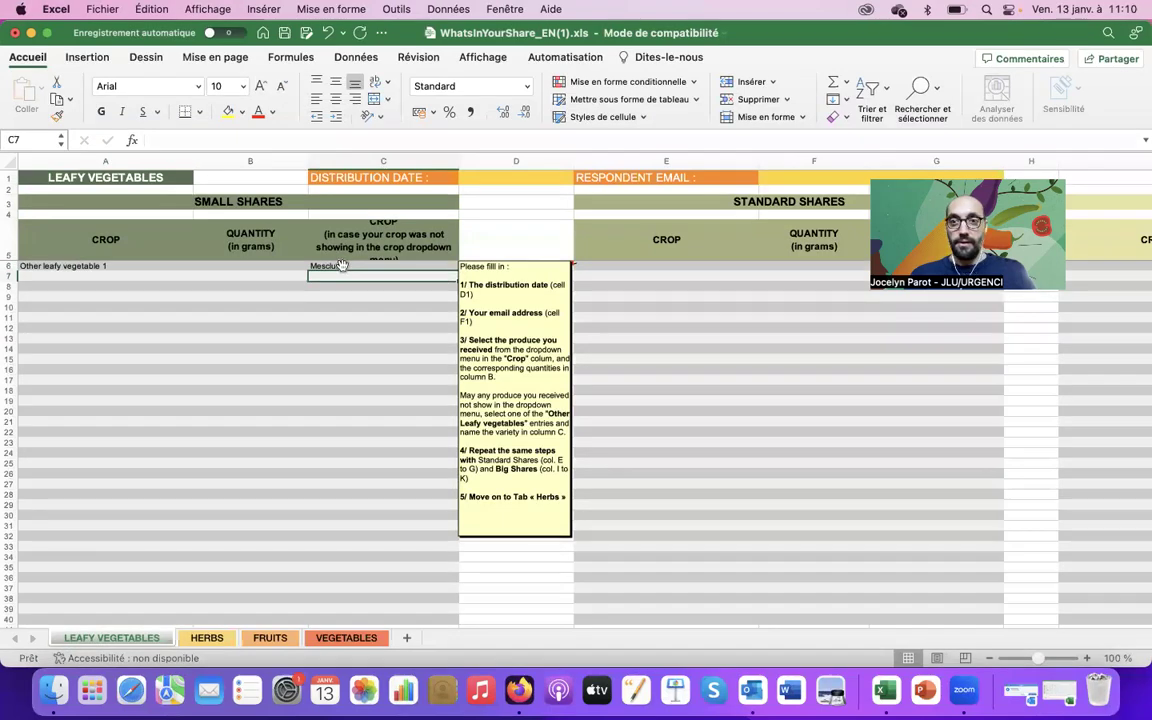
Enter 150 grams for Mesclun in B6
click(375, 265)
key(Left)
key(Left)
key(Right)
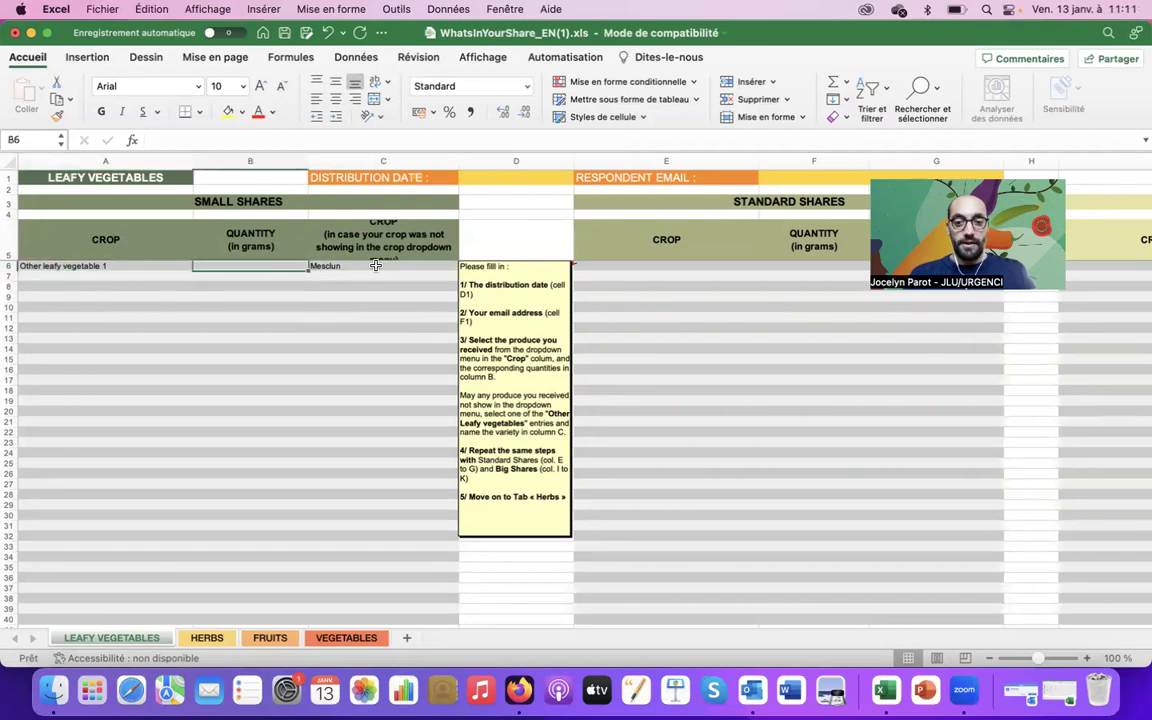
text(150)
key(Return)
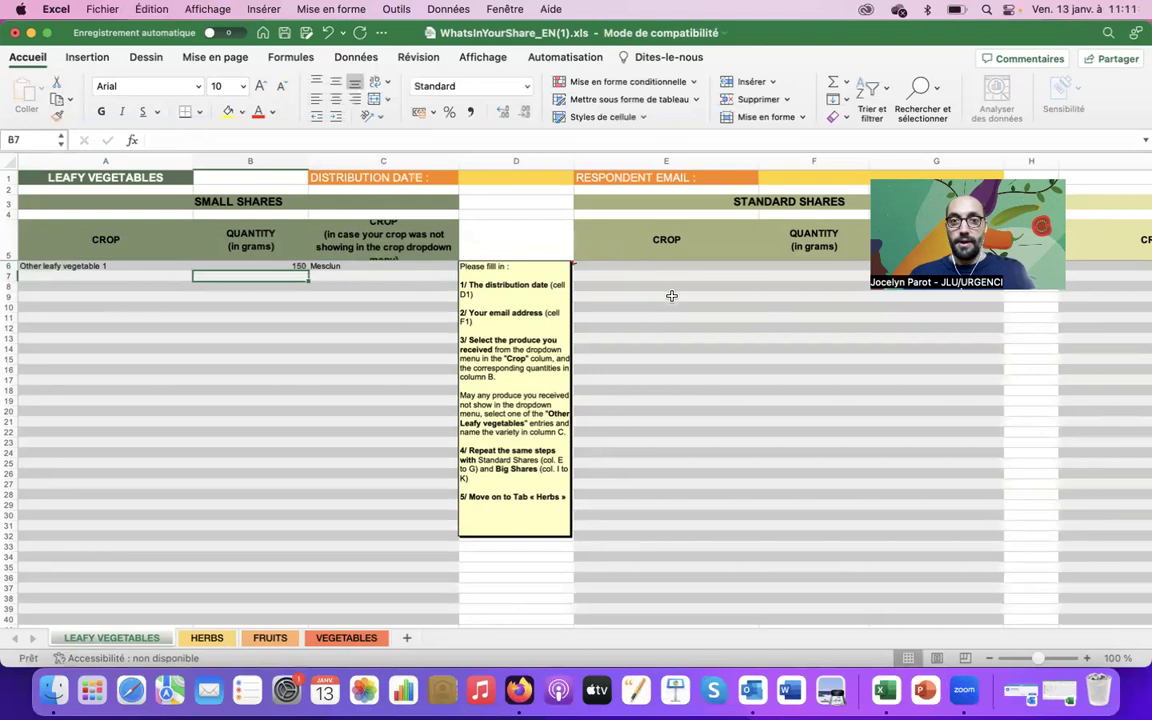
Choose Other leafy vegetable 1 in big-share cell I6
scroll(655, 265, right, 5)
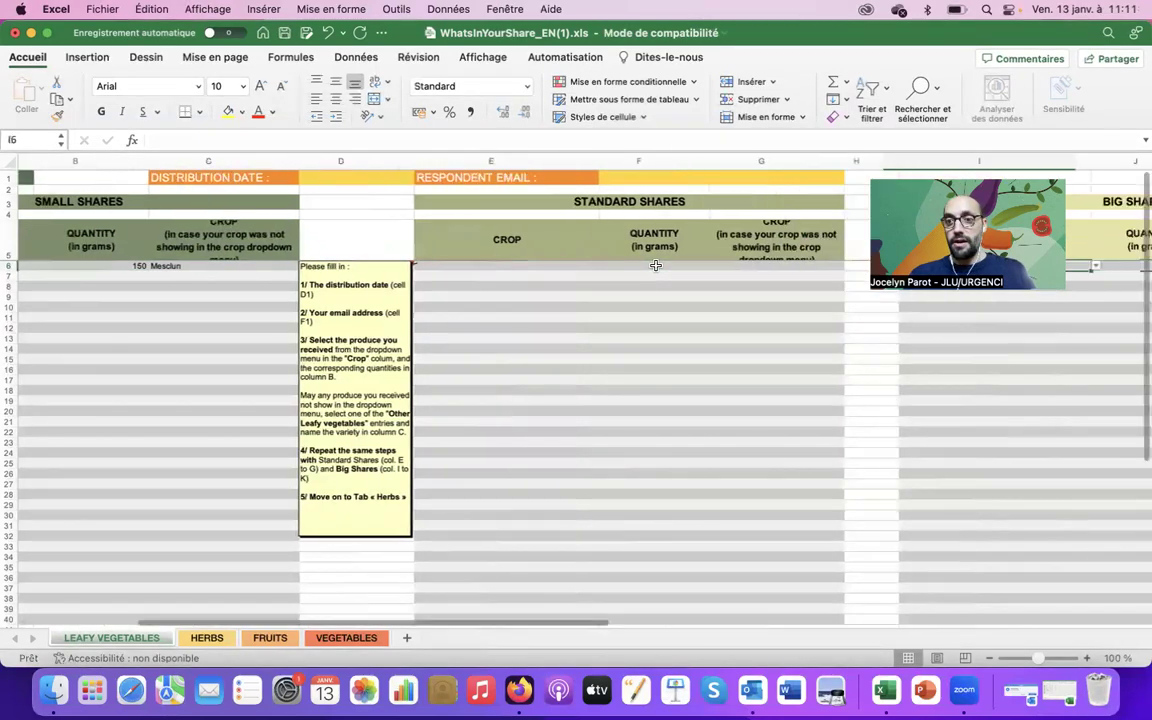
scroll(655, 265, right, 6)
drag(810, 260, 710, 401)
click(710, 401)
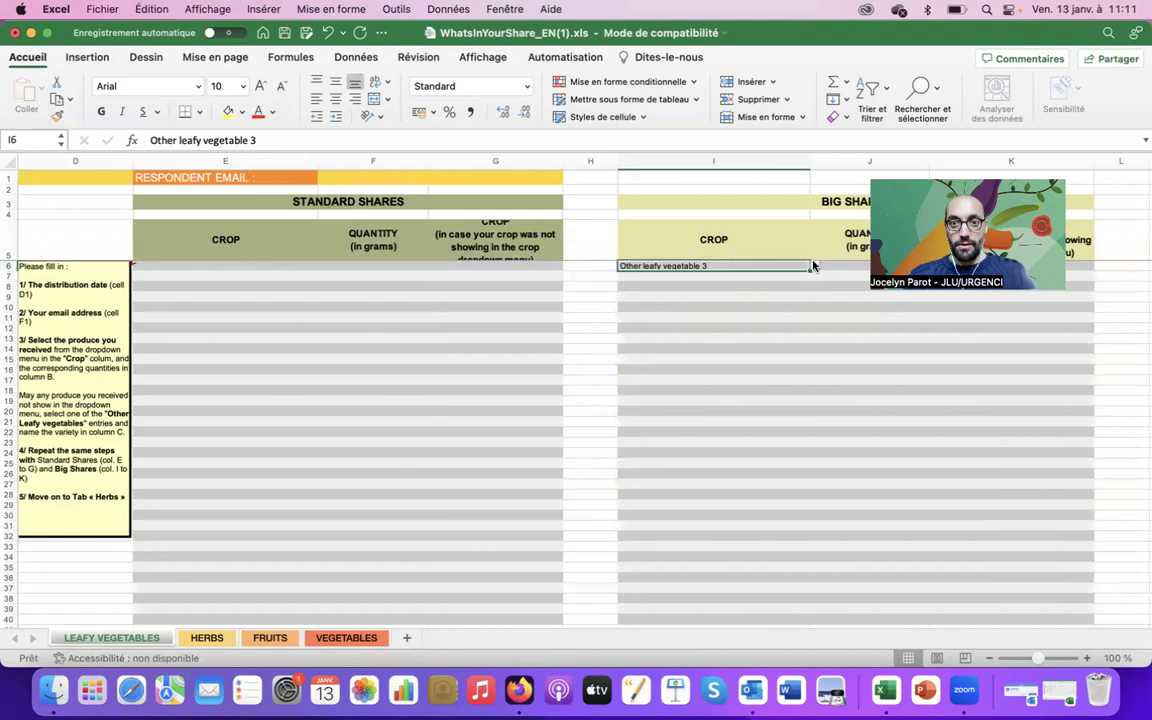
click(813, 265)
scroll(690, 446, down, 4)
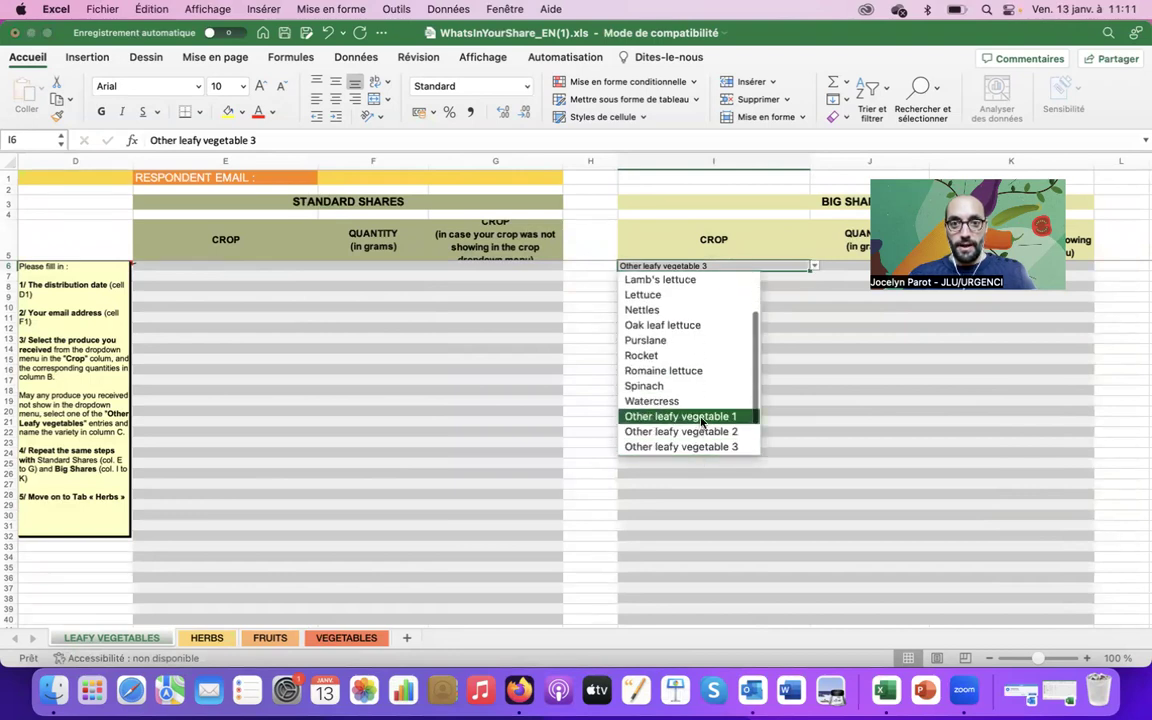
click(702, 418)
Name the big-share crop Mesclun in K6, then go to the HERBS sheet
click(849, 264)
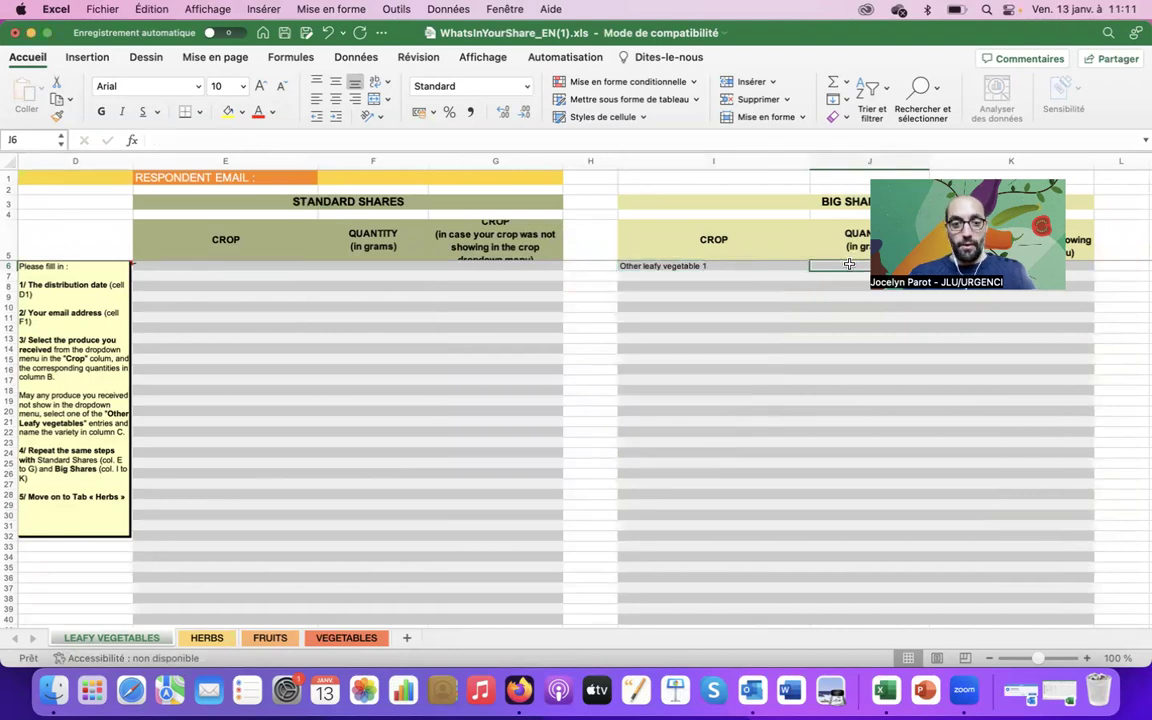
key(Tab)
text(M)
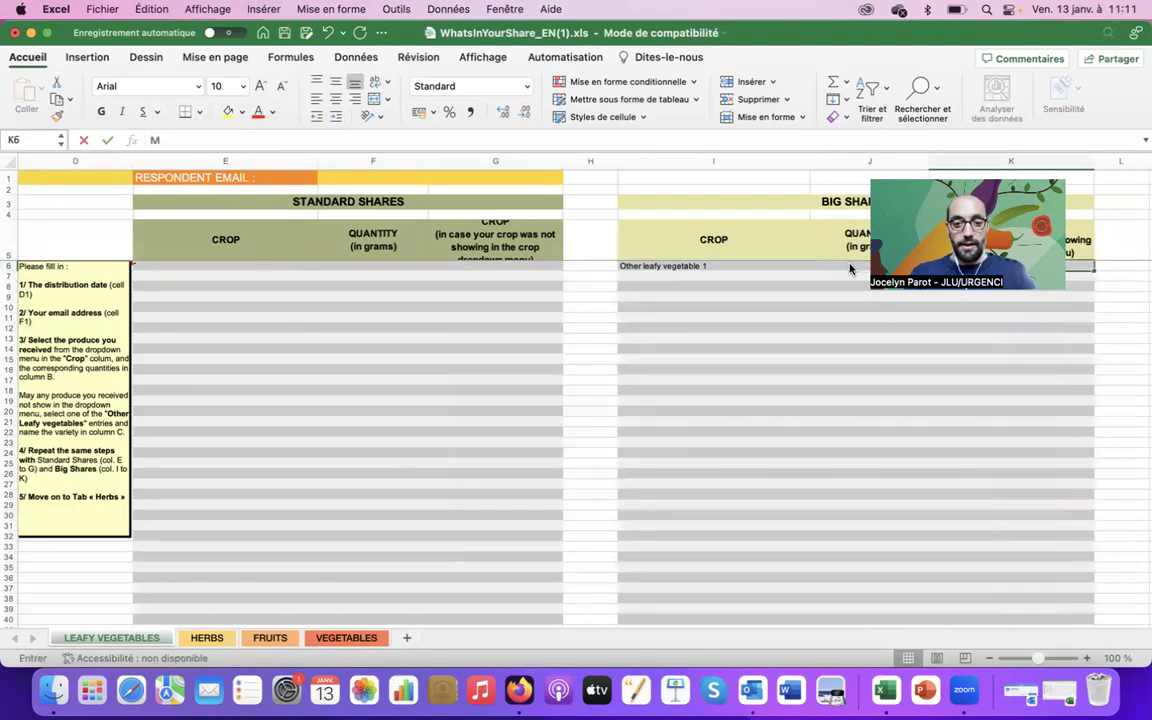
click(218, 298)
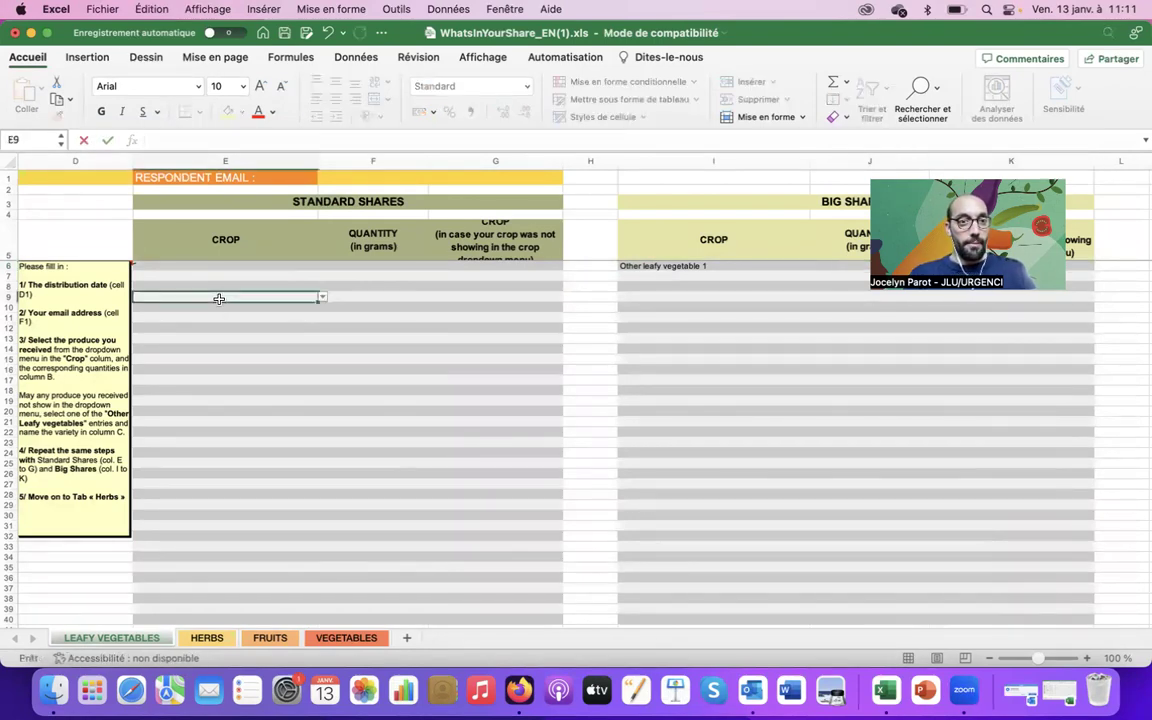
key(Home)
key(Up)
key(Up)
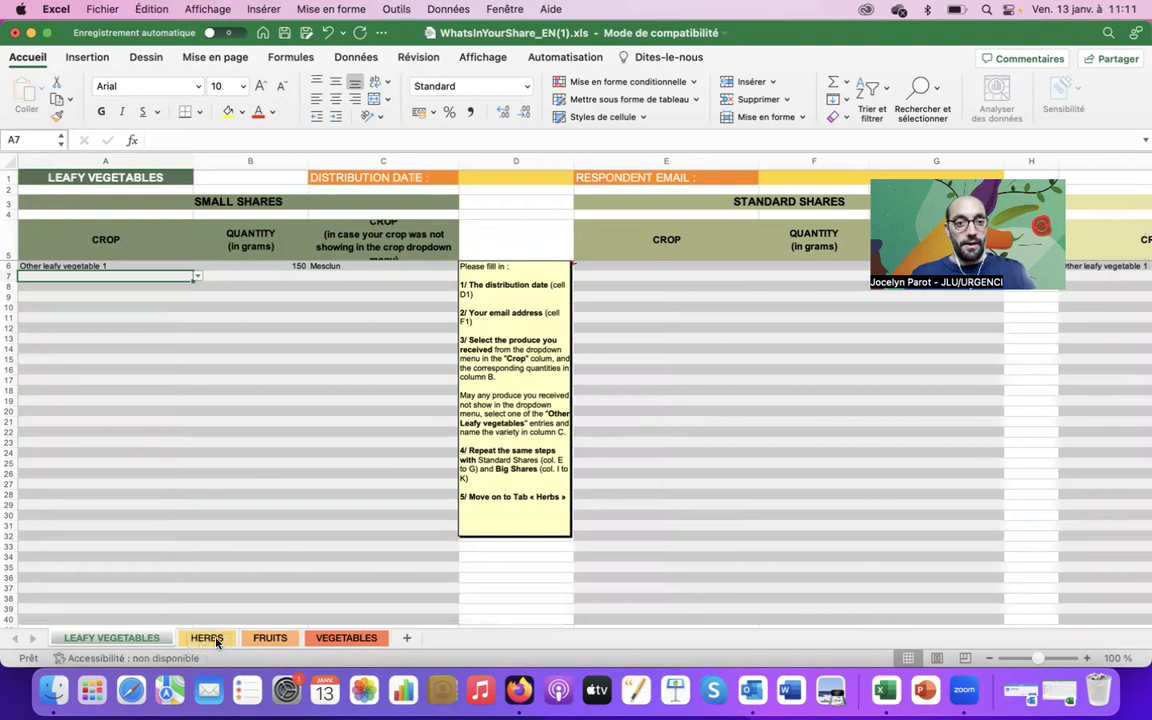
click(207, 638)
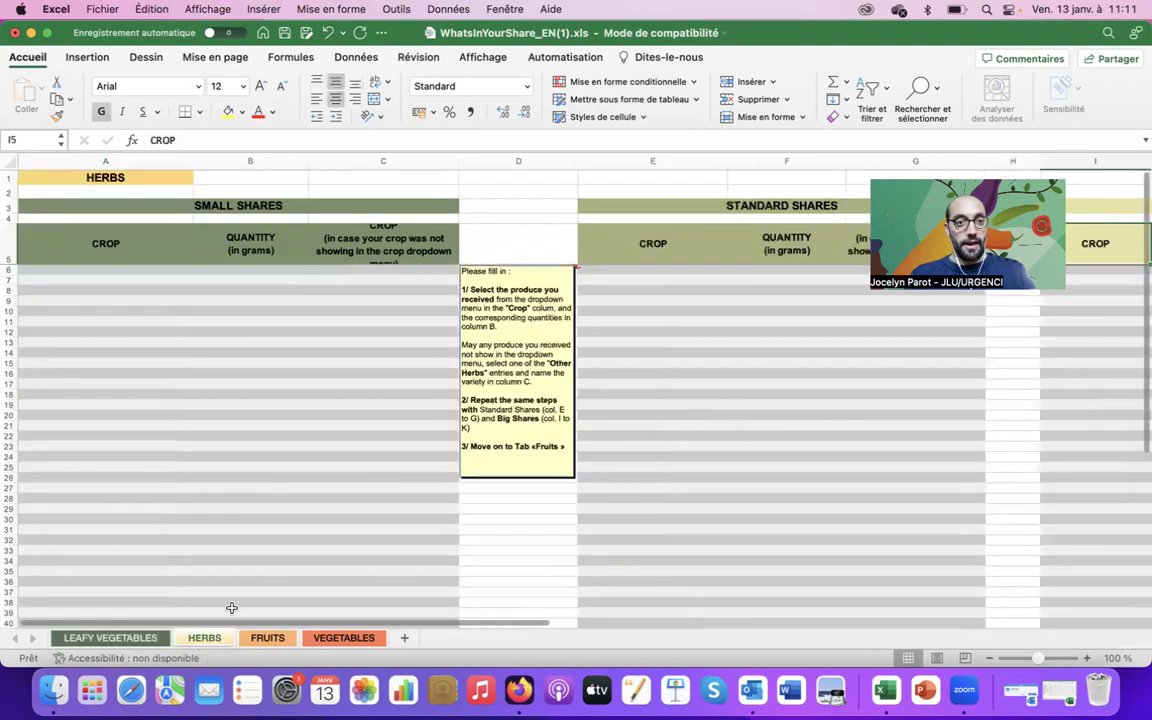
Choose Sage in A6 and enter 50 grams in B6
click(150, 270)
click(197, 269)
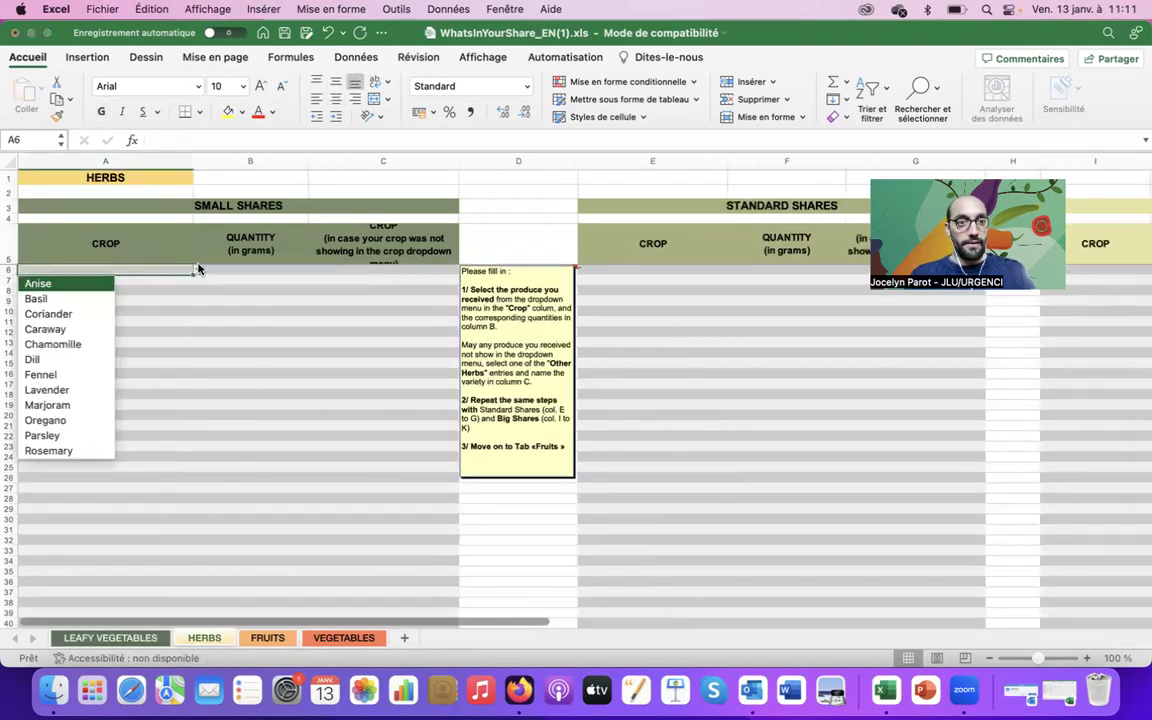
key(Down)
key(Down)
key(Down)
key(Down)
key(Down)
key(Down)
key(Down)
key(Down)
key(Down)
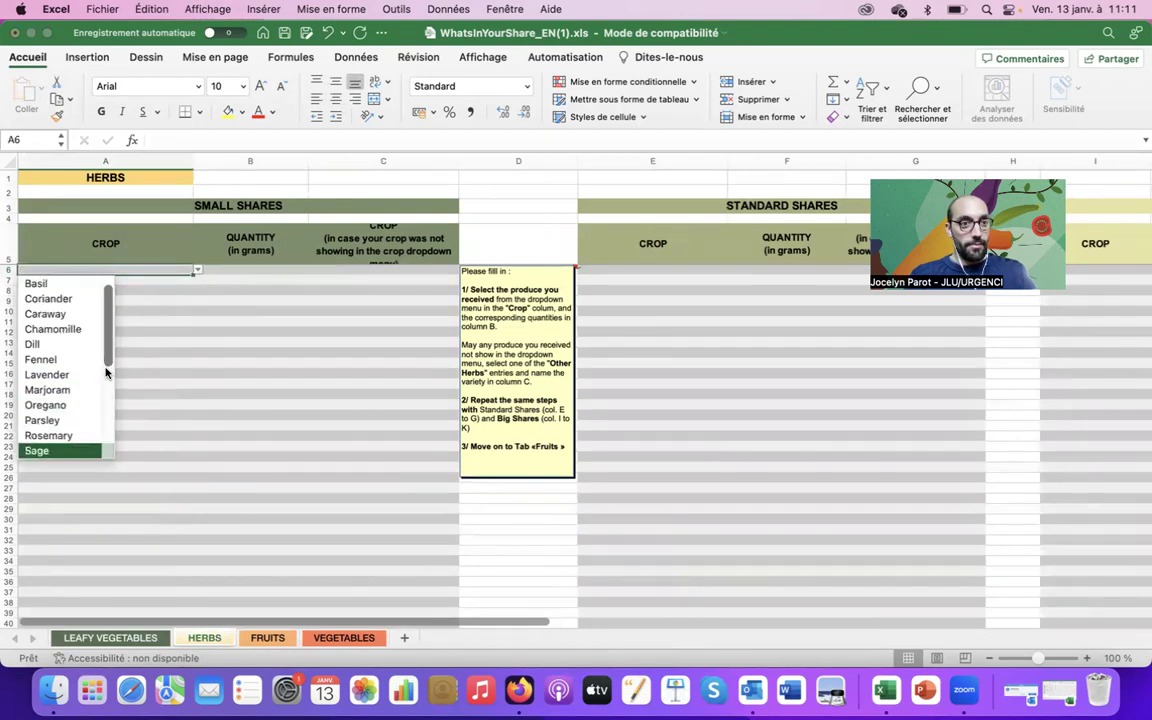
key(Down)
key(Down)
key(Down)
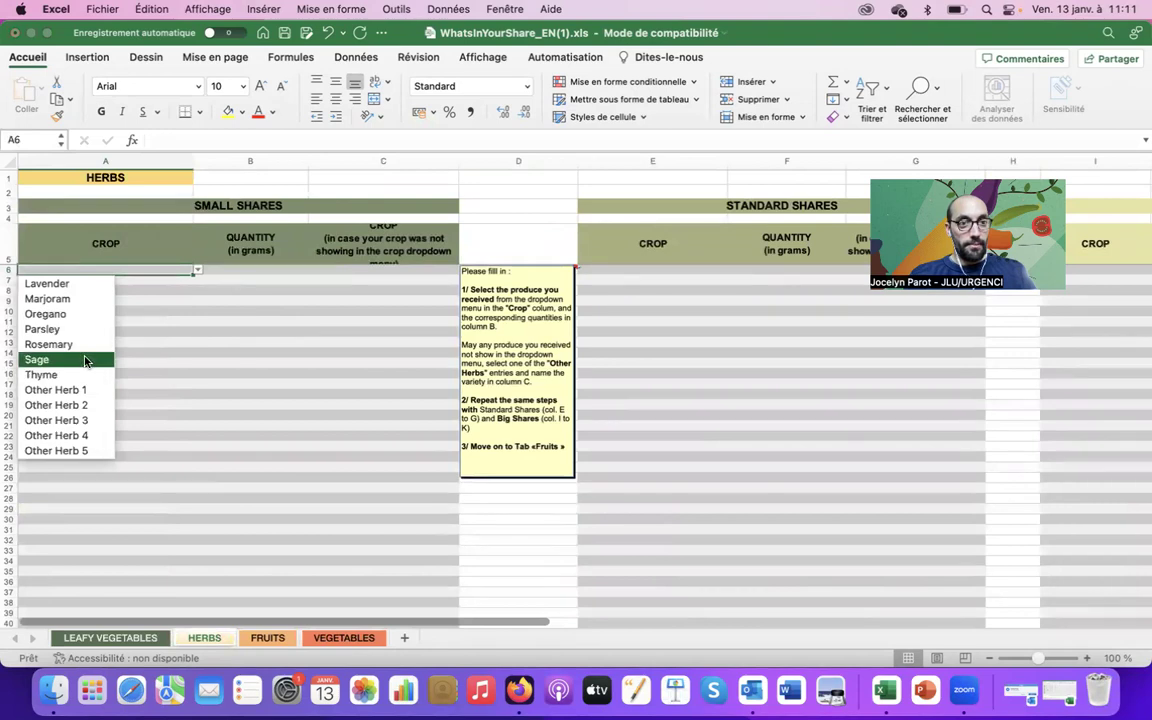
click(86, 362)
click(207, 270)
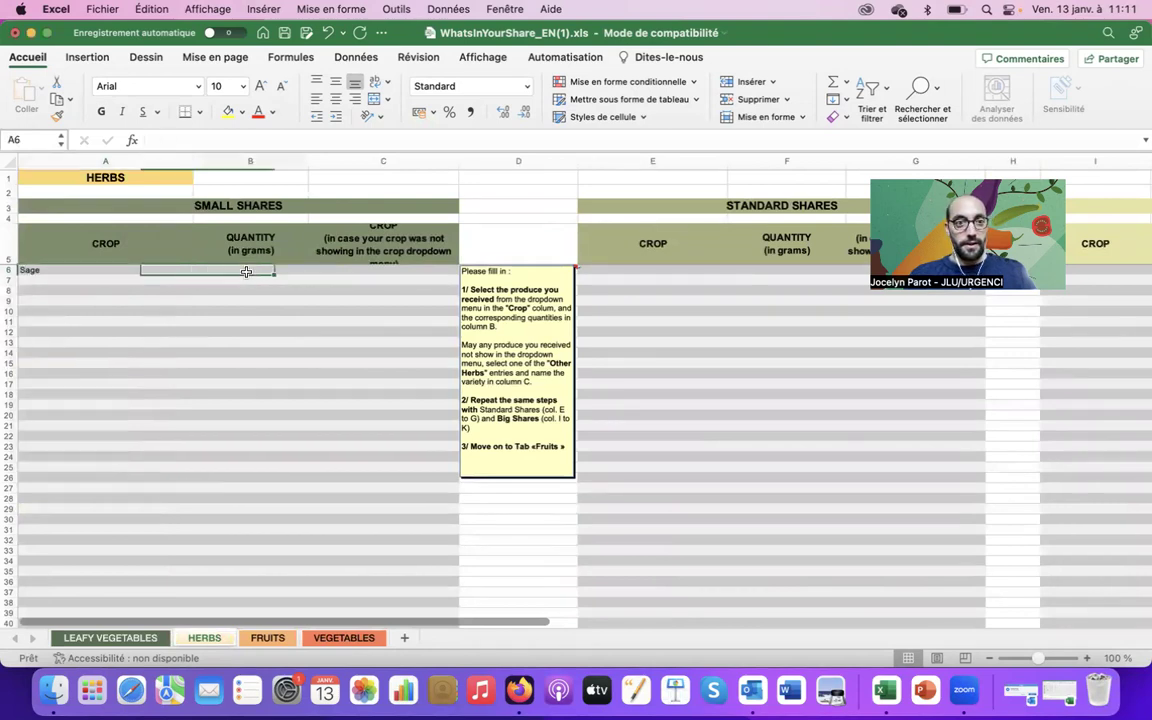
text(50)
key(Tab)
key(Tab)
key(Tab)
key(Tab)
key(Tab)
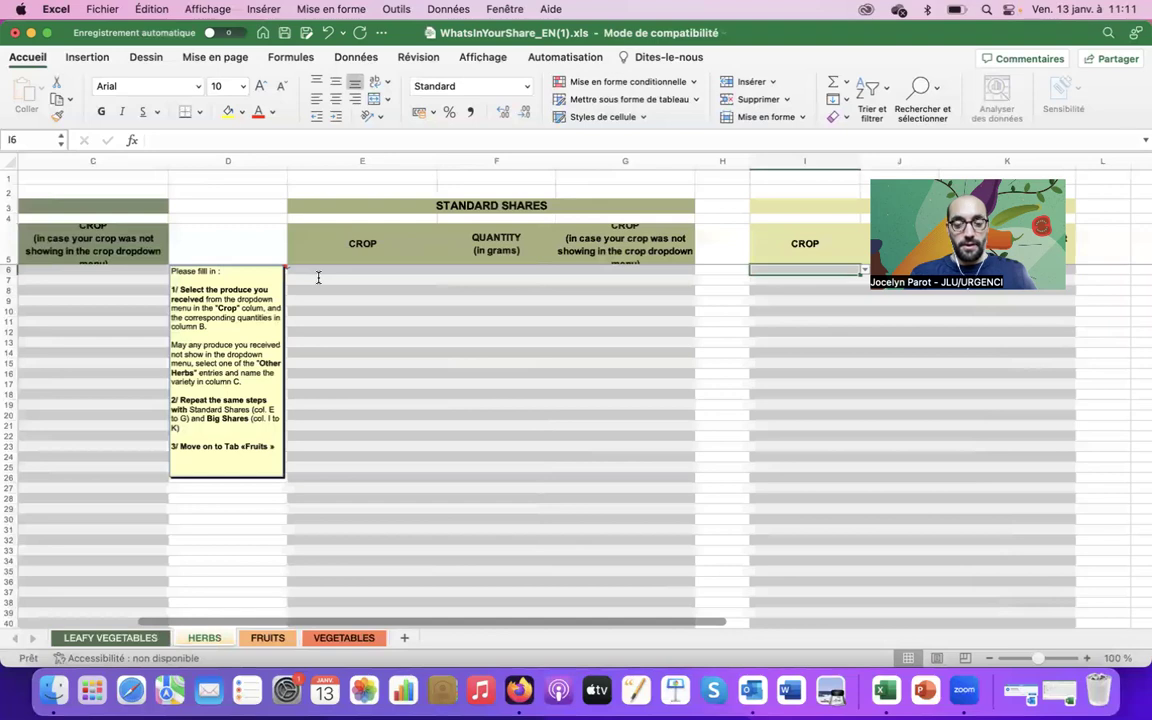
Choose Sage in big-share cell I6 and enter 100 grams in J6
click(863, 272)
scroll(804, 447, down, 2)
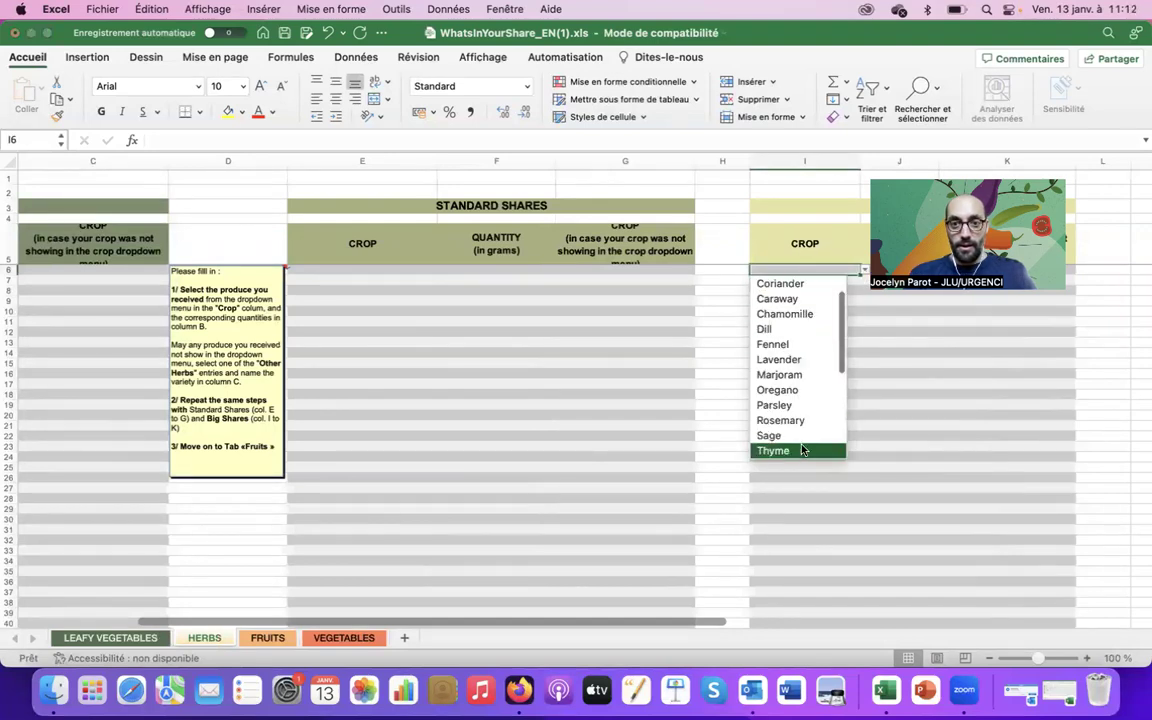
click(802, 436)
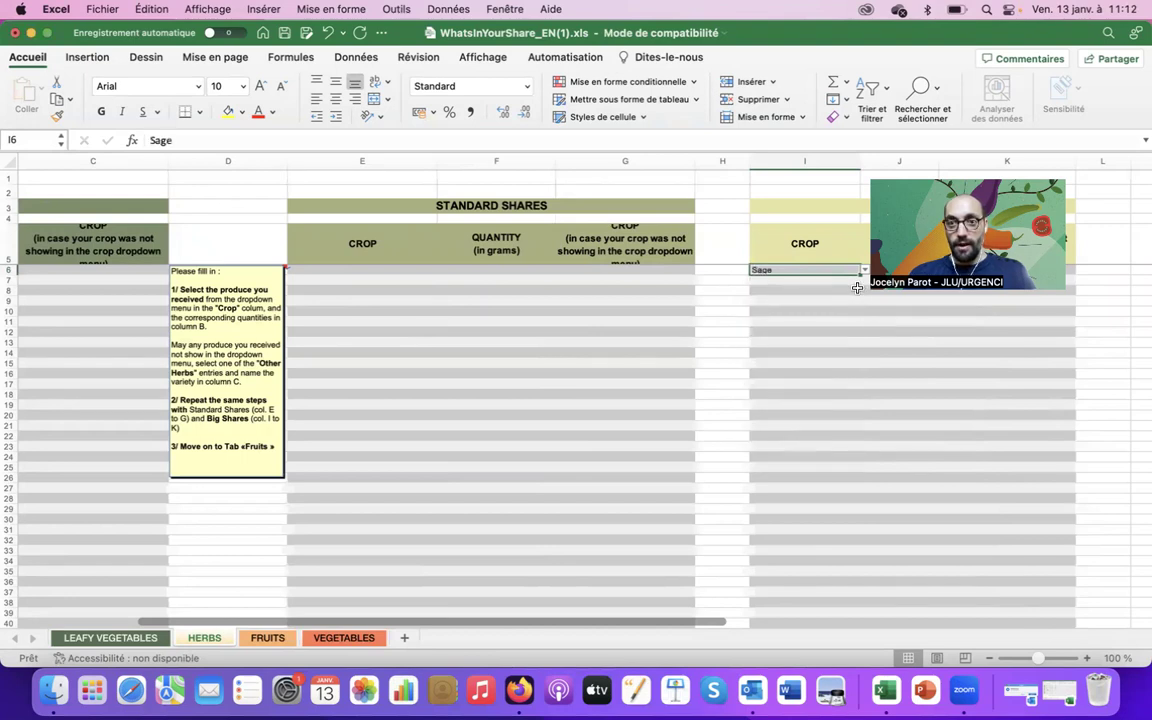
key(Tab)
text(10)
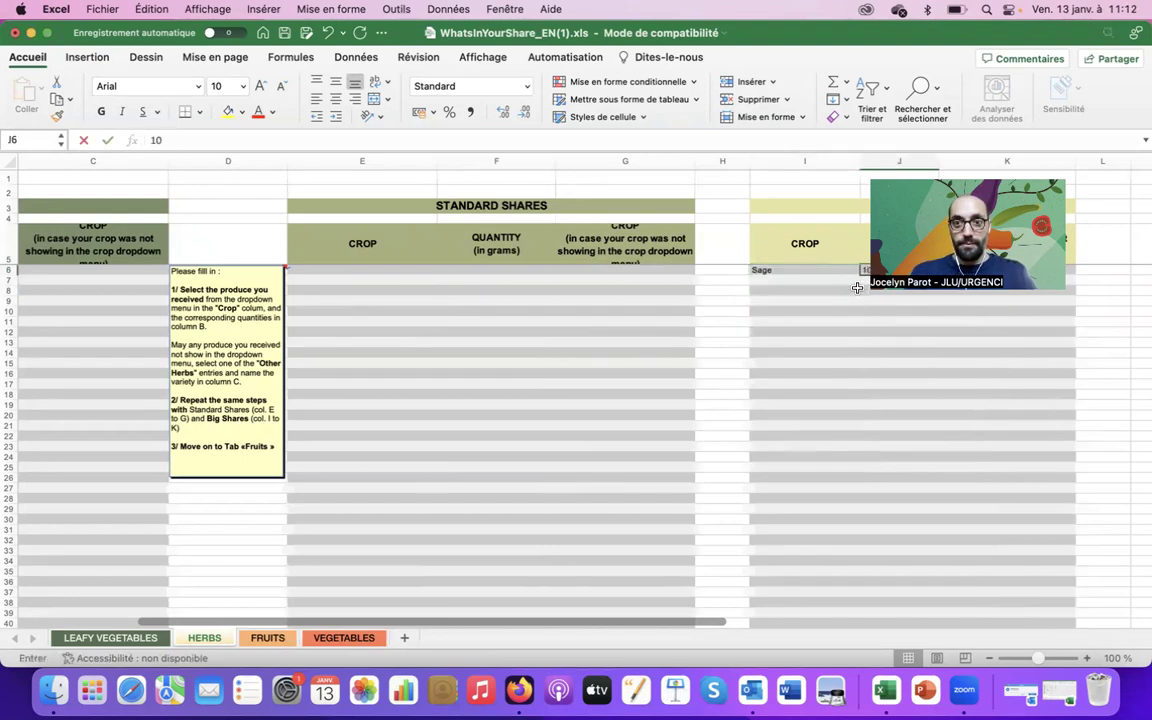
key(Return)
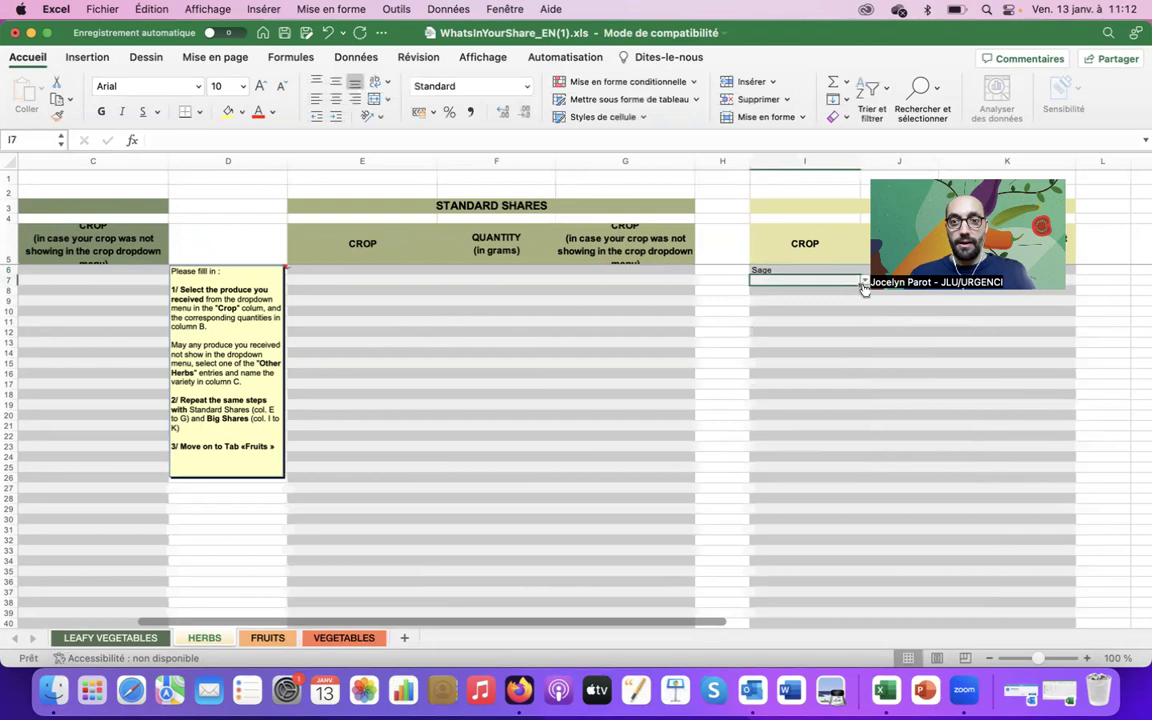
Try Other Herb 1 in I7, then delete it to leave row 7 empty
click(864, 283)
scroll(800, 455, down, 2)
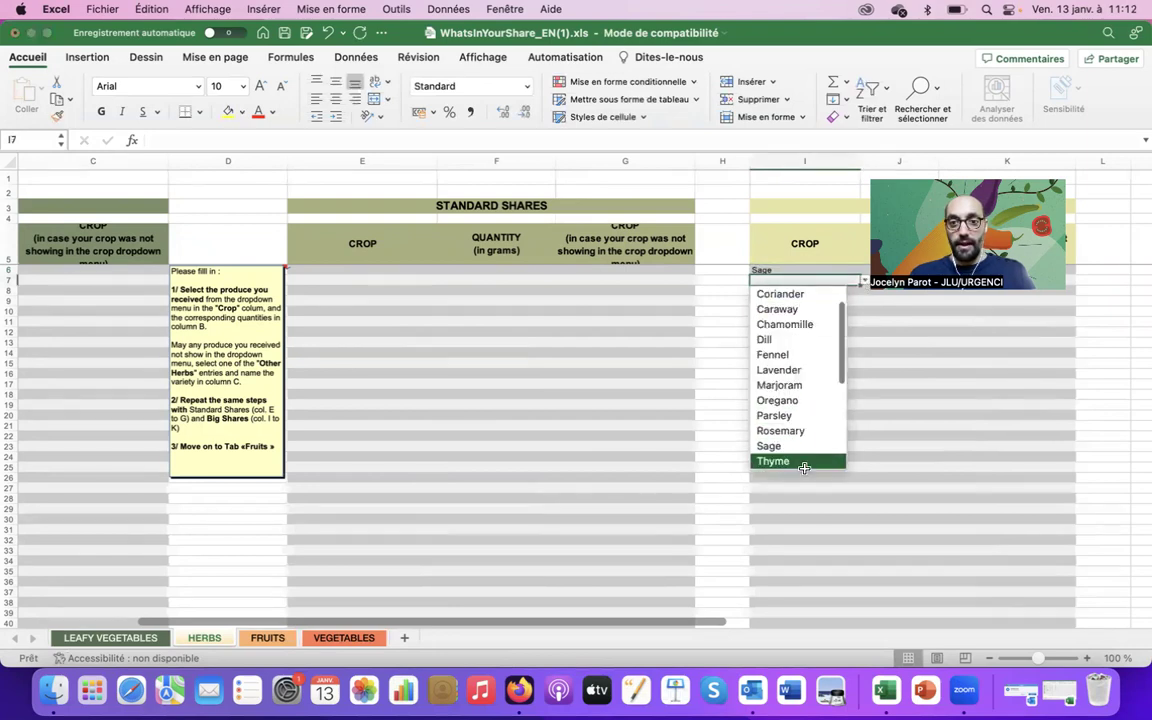
scroll(806, 472, down, 2)
key(Up)
key(Up)
key(Up)
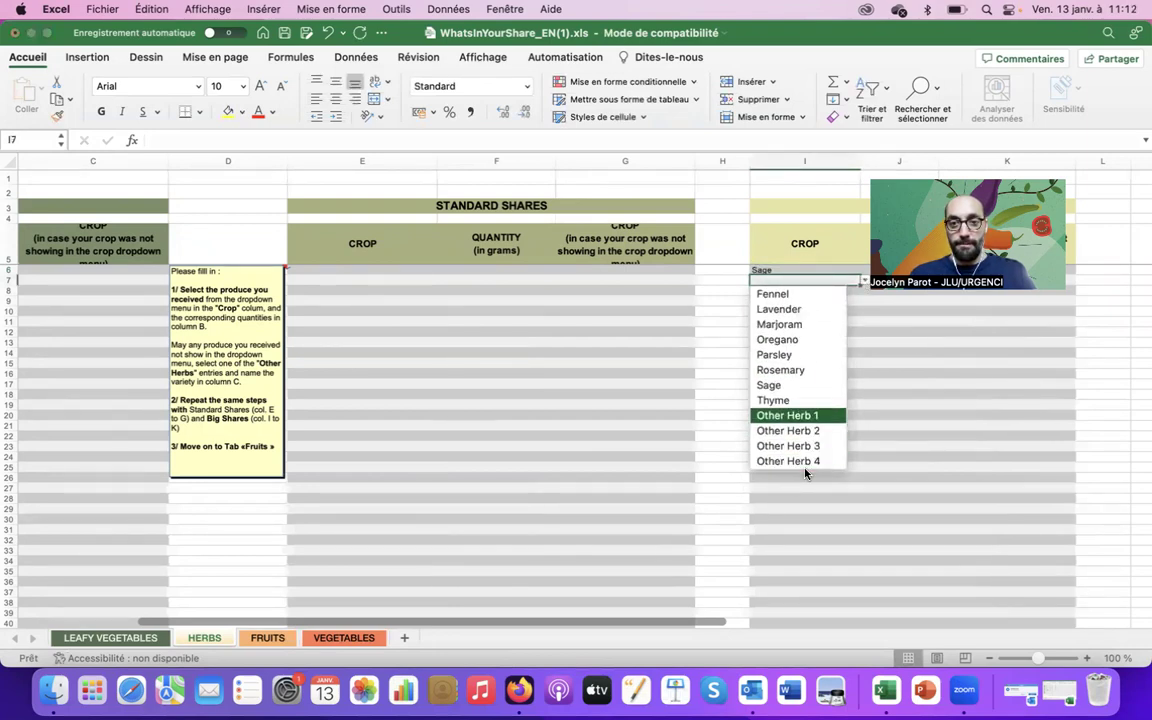
key(Down)
key(Up)
key(Up)
key(Up)
key(Up)
key(Up)
key(Up)
key(Up)
key(Up)
key(Up)
key(Up)
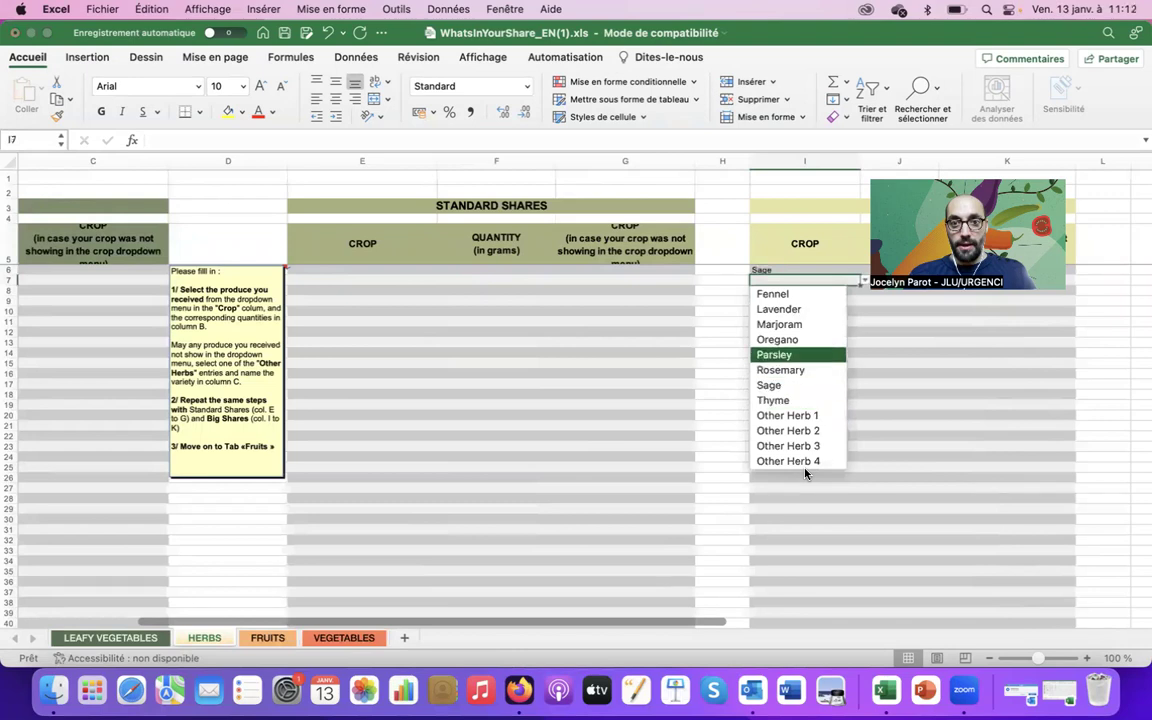
key(Down)
key(Down)
key(Down)
key(Down)
key(Down)
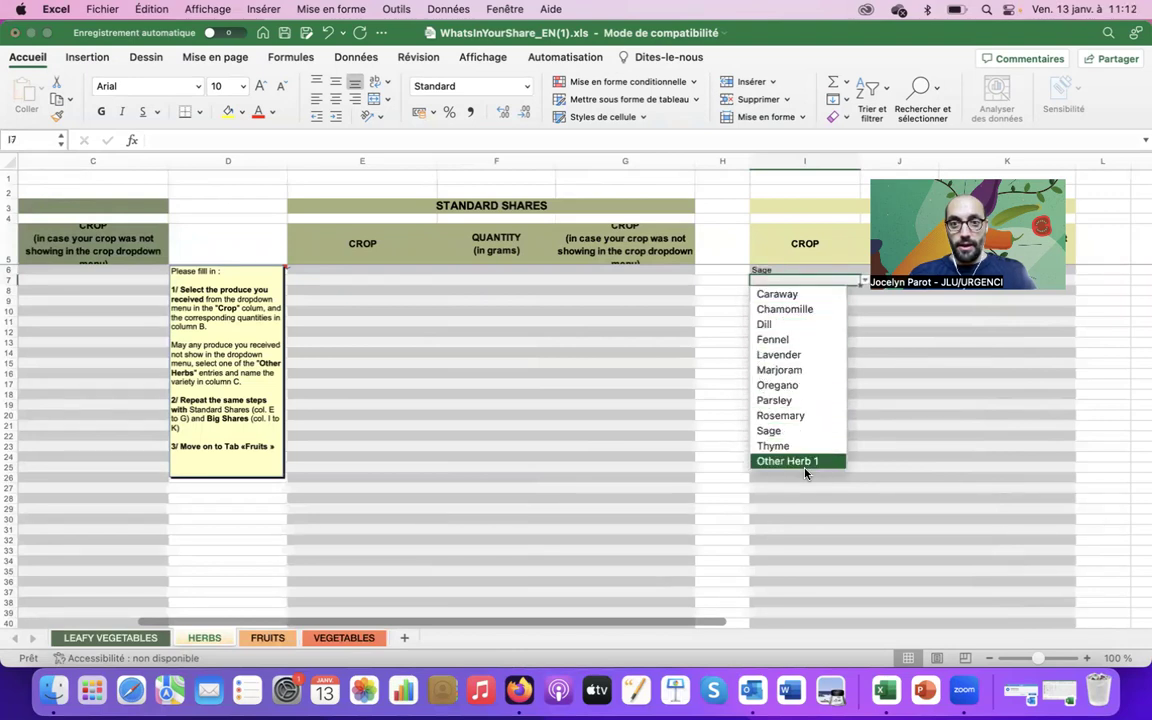
scroll(806, 465, down, 4)
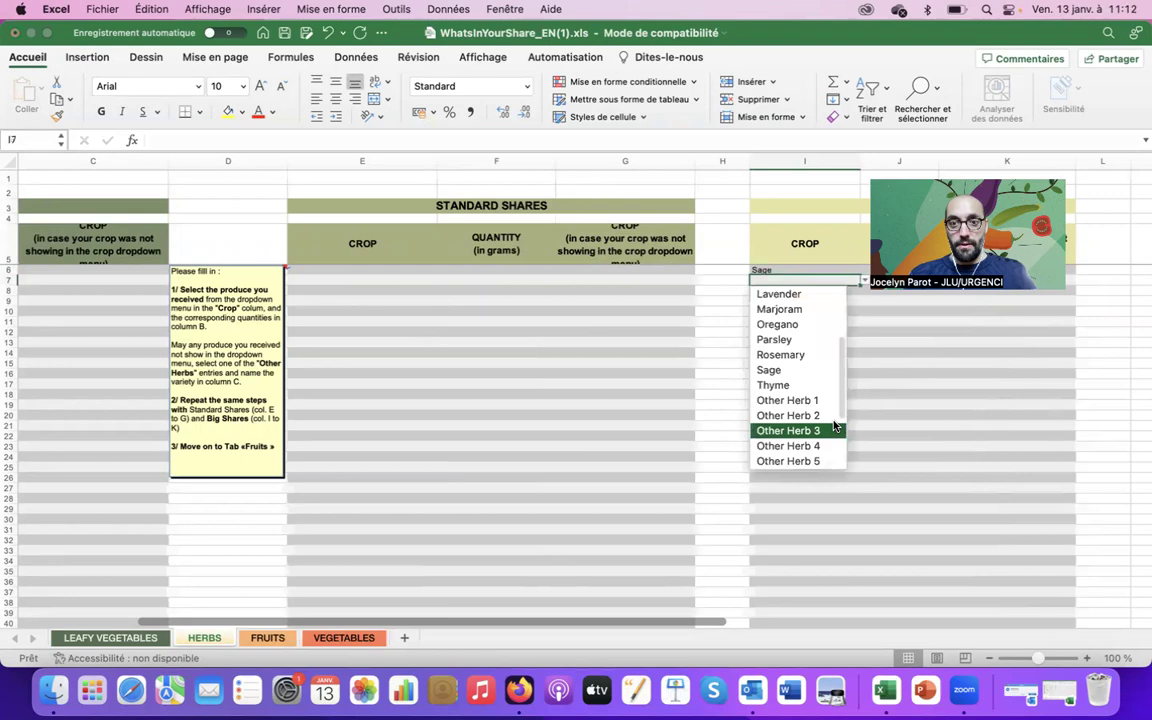
click(818, 400)
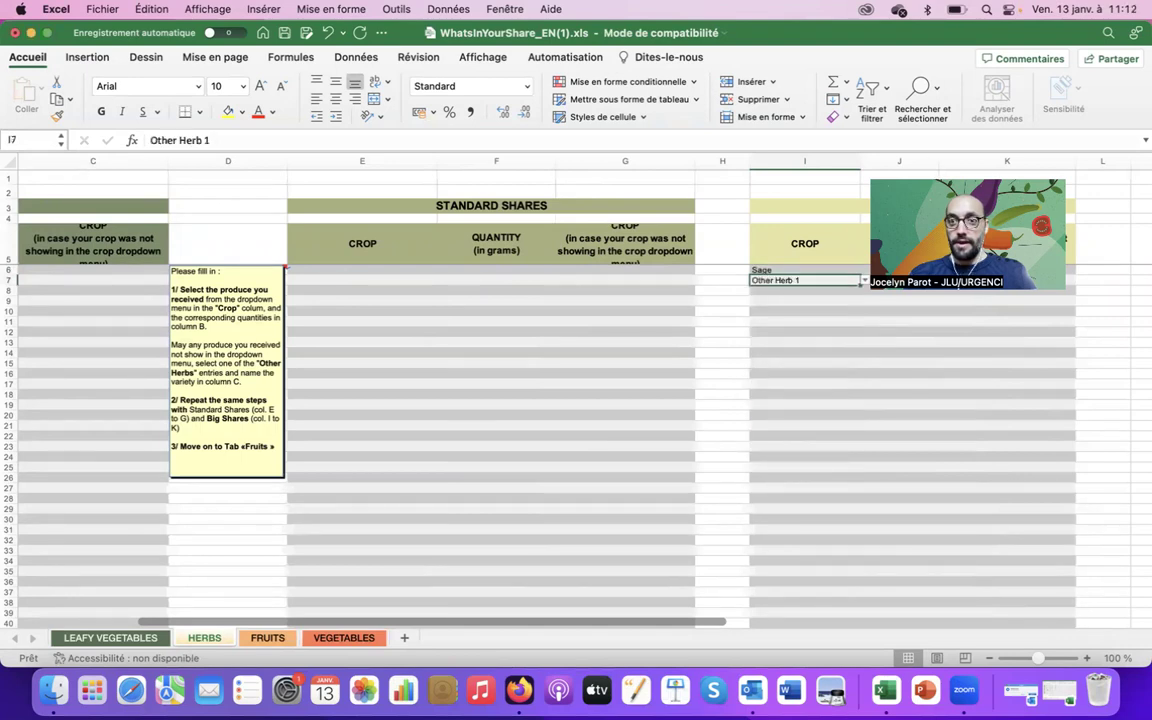
click(996, 279)
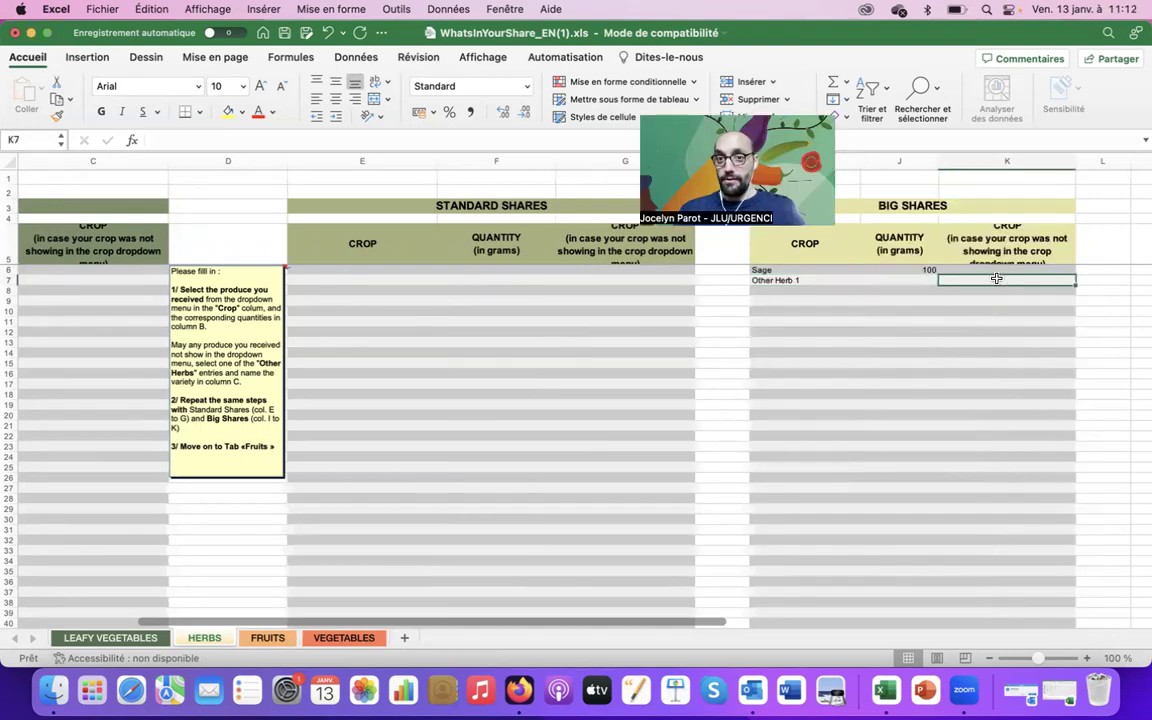
key(Left)
key(Left)
key(Delete)
key(Right)
key(Right)
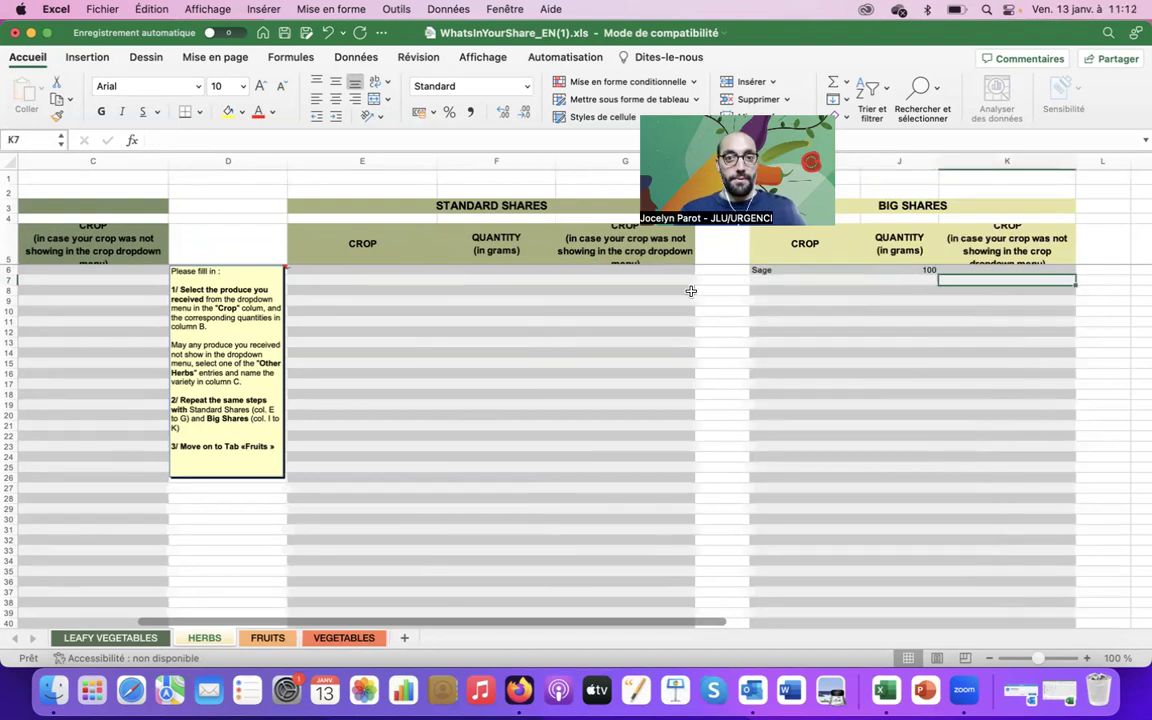
Browse the fruit options in A6 of the FRUITS sheet without choosing any
click(295, 639)
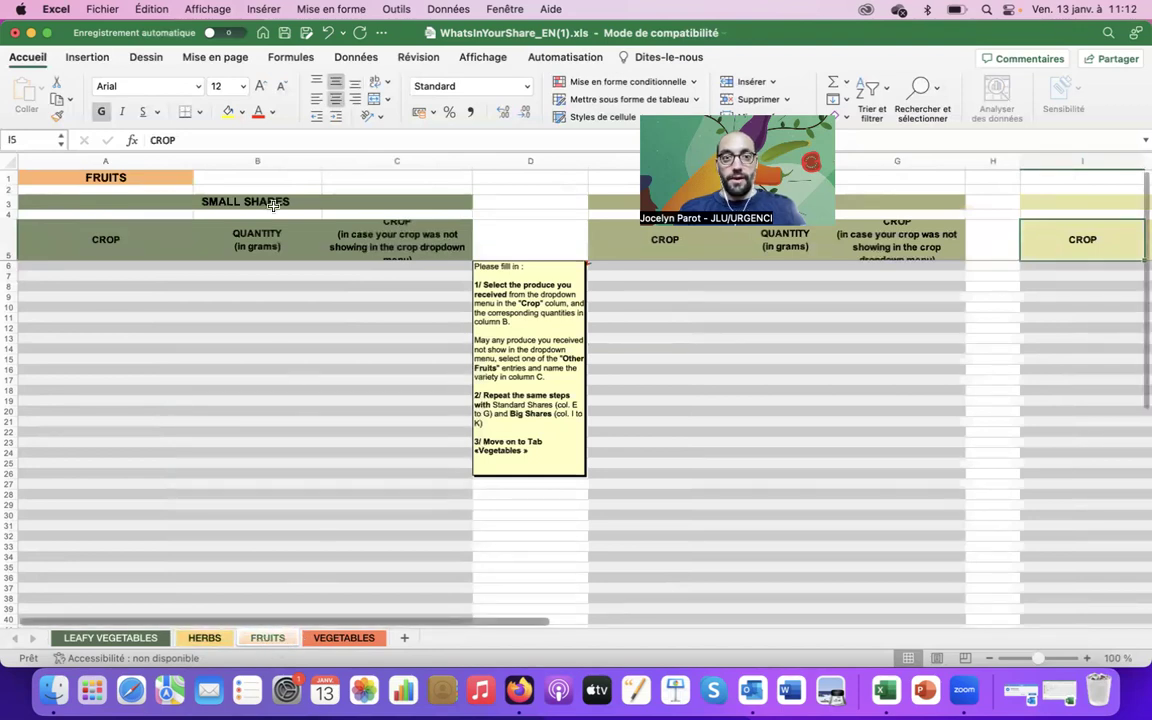
click(113, 259)
click(196, 268)
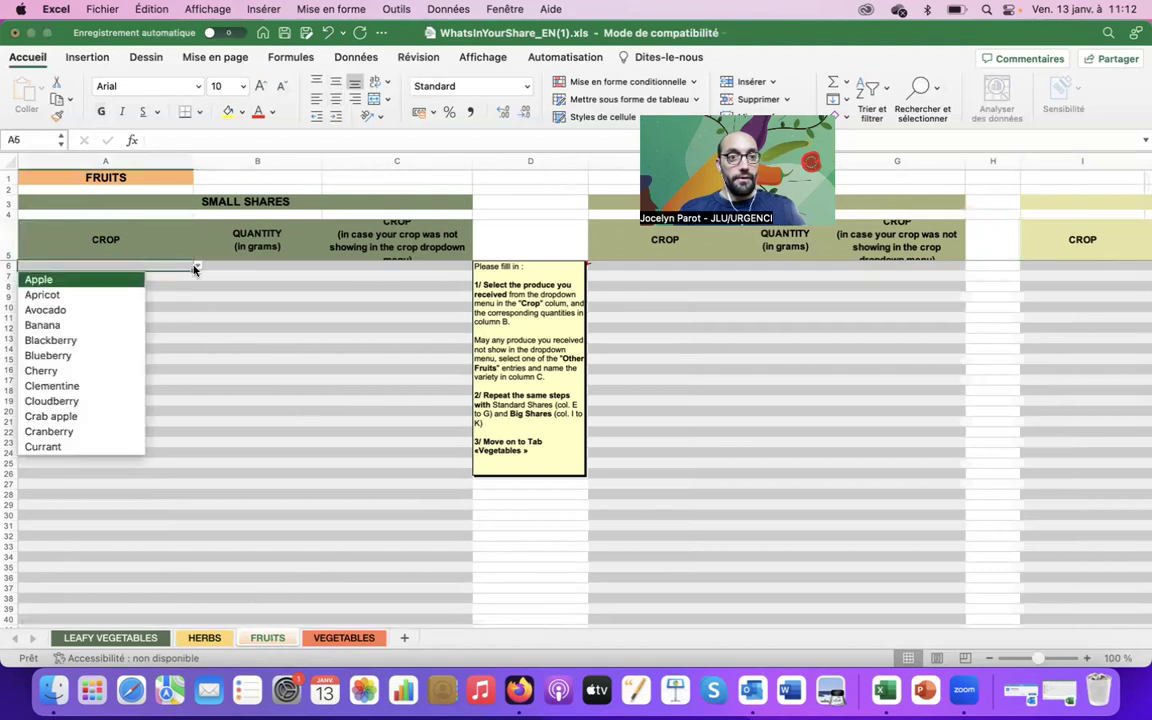
key(Down)
key(Down)
key(Down)
key(Down)
key(Down)
key(Down)
key(Down)
key(Down)
key(Down)
key(Down)
key(Down)
key(Down)
key(Down)
key(Down)
key(Down)
key(Down)
key(Down)
key(Down)
key(Down)
key(Down)
key(Down)
key(Down)
key(Down)
key(Down)
key(Down)
key(Down)
key(Down)
key(Down)
key(Down)
key(Down)
key(Down)
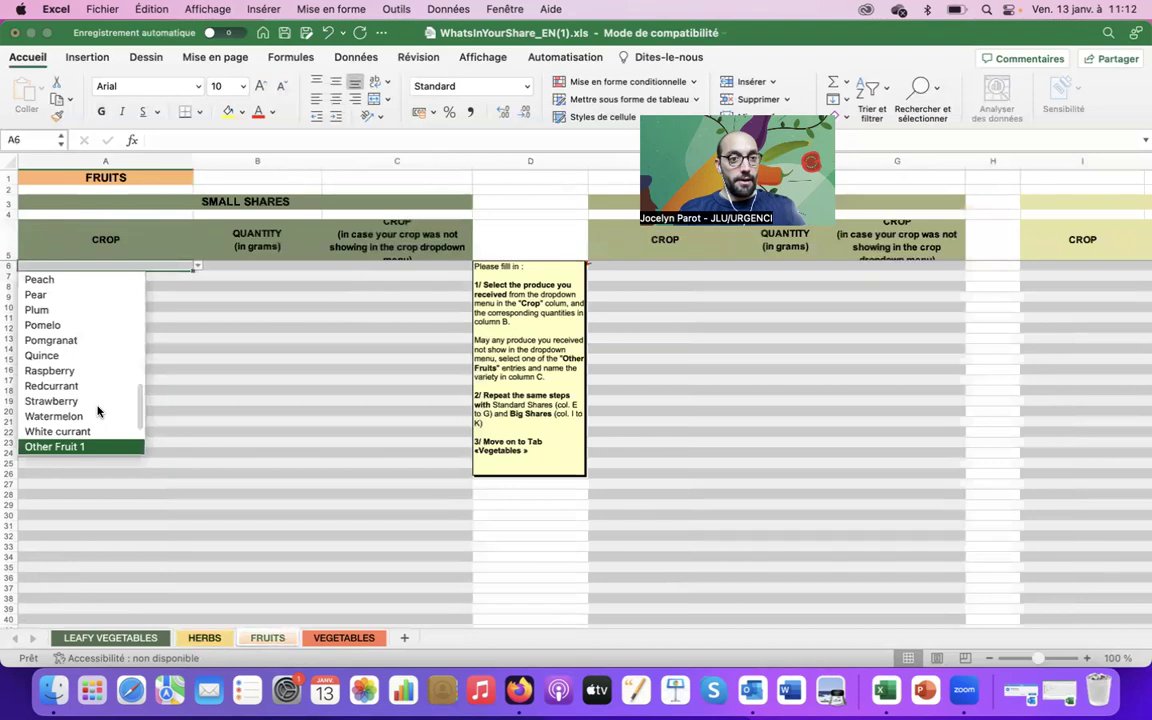
key(Down)
key(Down)
key(Up)
key(Up)
key(Up)
key(Up)
key(Up)
key(Up)
key(Up)
key(Up)
key(Up)
key(Up)
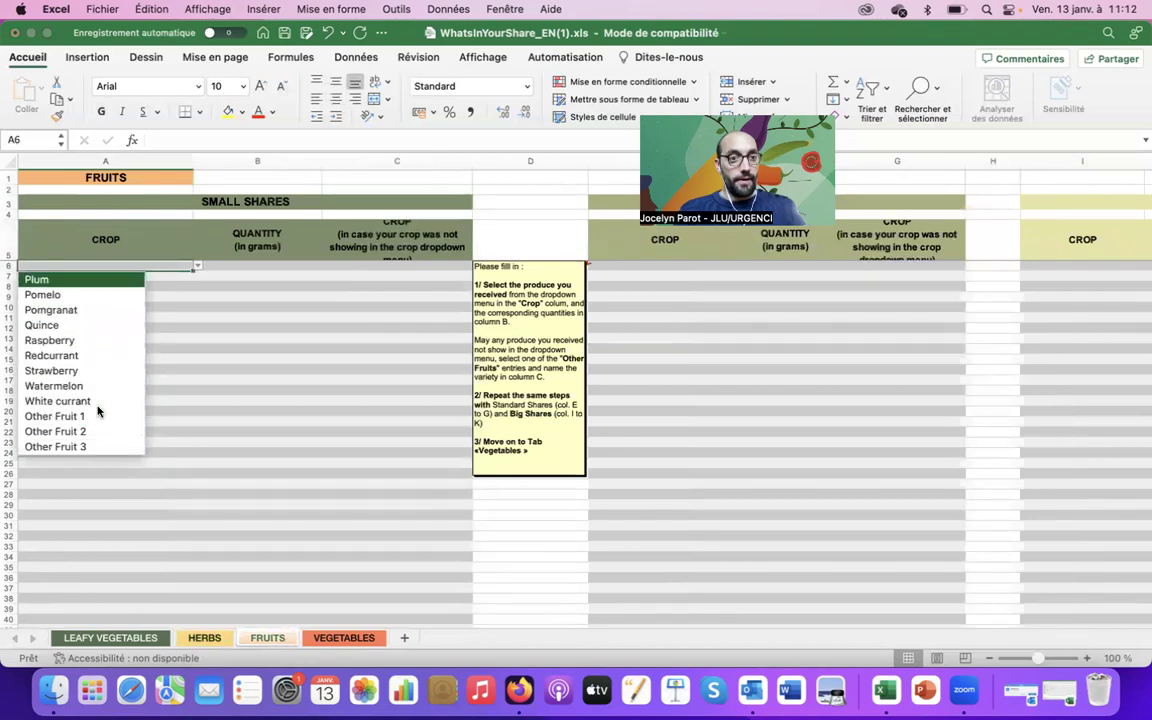
key(Up)
key(Up)
key(Up)
key(Up)
key(Up)
key(Down)
key(Down)
key(Down)
key(Down)
key(Down)
key(Down)
key(Down)
key(Down)
key(Down)
key(Down)
key(Down)
key(Up)
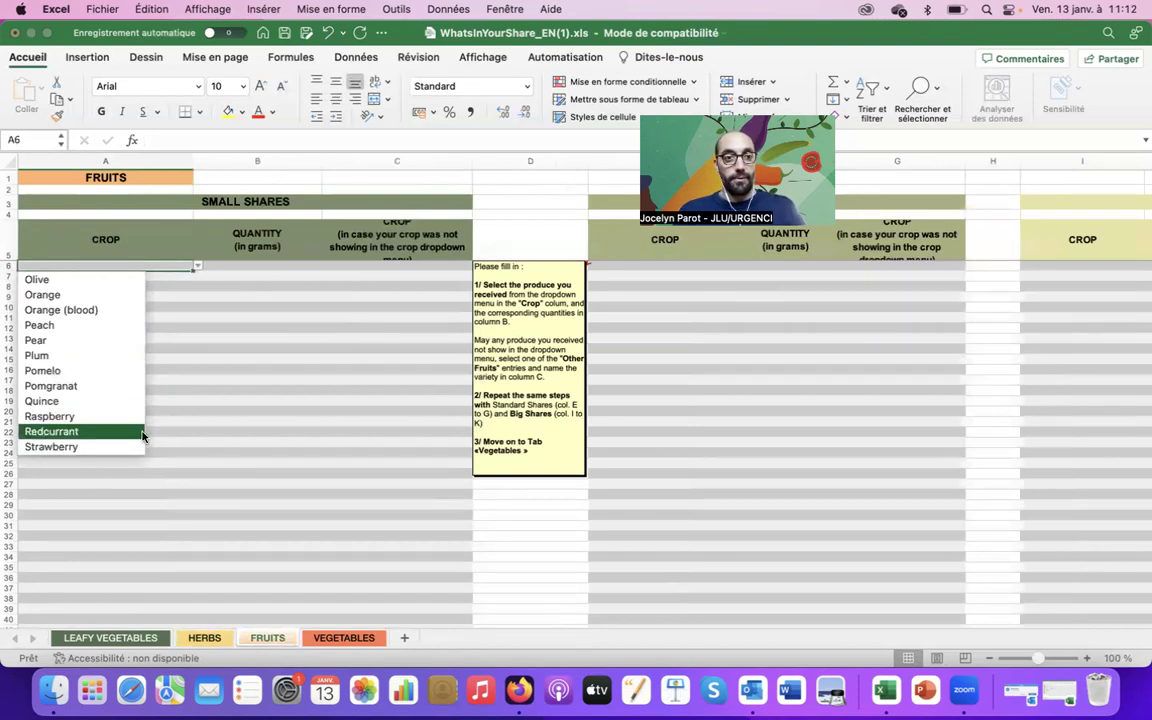
key(Escape)
click(236, 240)
click(260, 275)
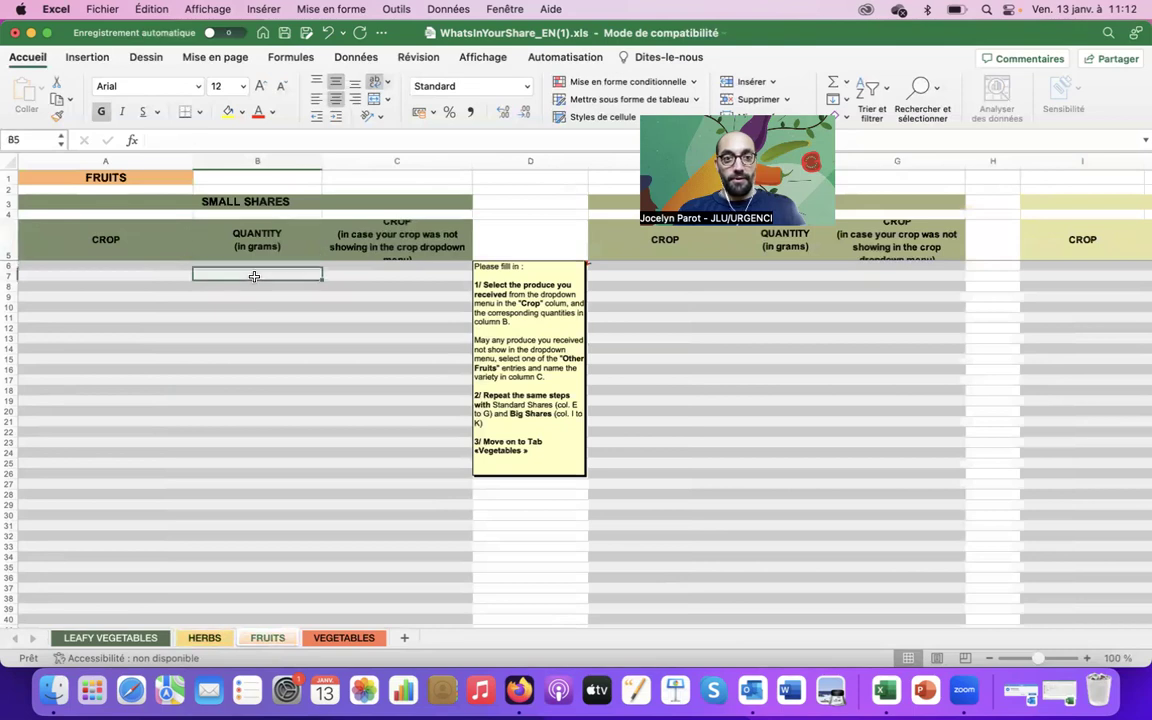
Go to the VEGETABLES sheet and select its first crop cell A6
click(344, 638)
click(132, 270)
key(Right)
key(Right)
Set row 6 of the small shares table to Cabbage (red cabbage) with 500 grams
click(132, 270)
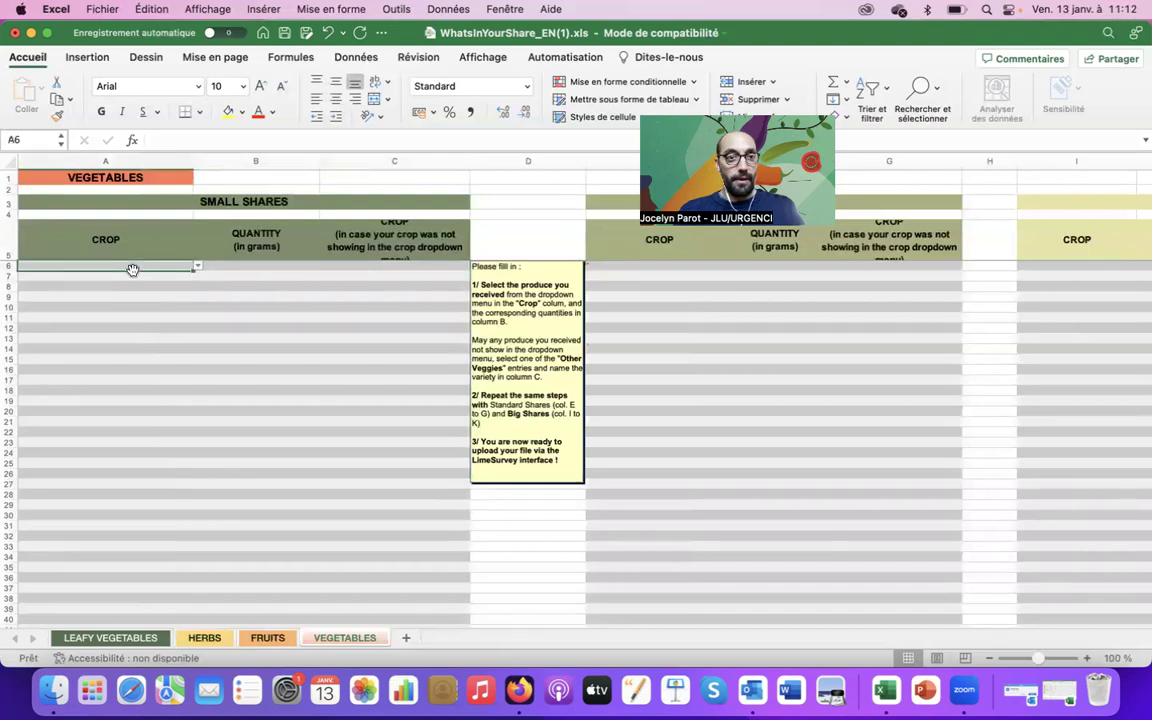
click(200, 270)
key(Down)
key(Down)
key(Down)
key(Down)
key(Down)
key(Down)
key(Down)
key(Down)
key(Down)
key(Down)
key(Down)
key(Down)
key(Down)
key(Up)
key(Up)
key(Up)
key(Up)
key(Return)
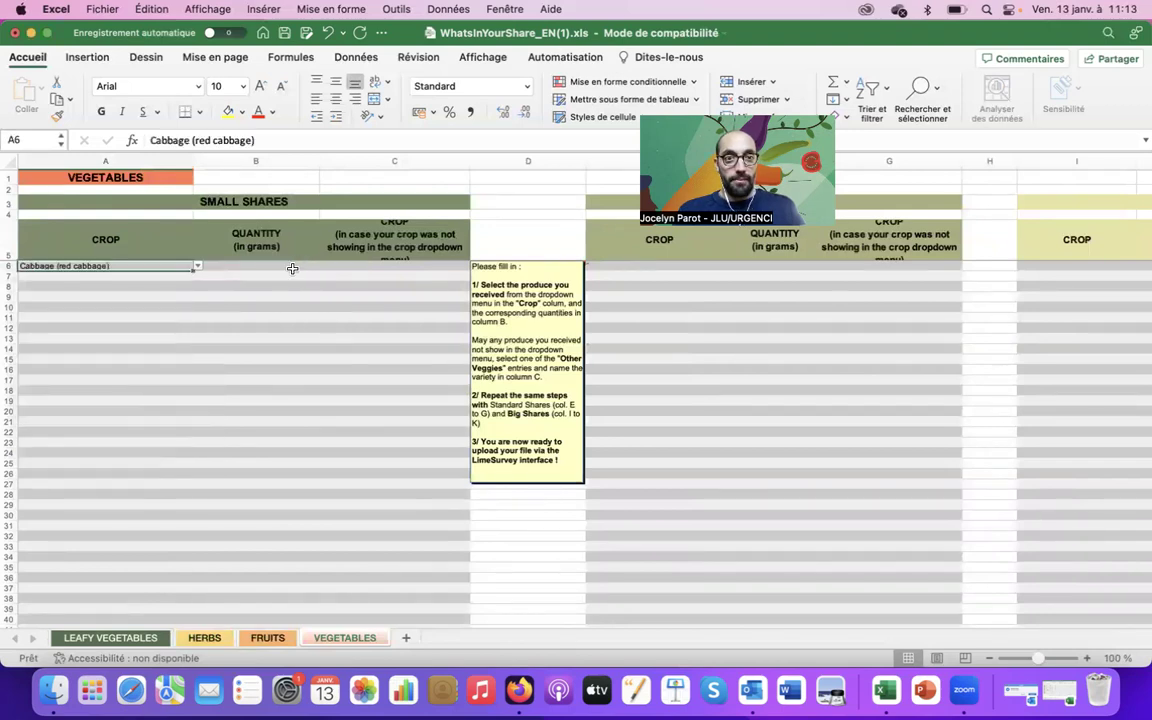
click(292, 269)
text(500)
key(Tab)
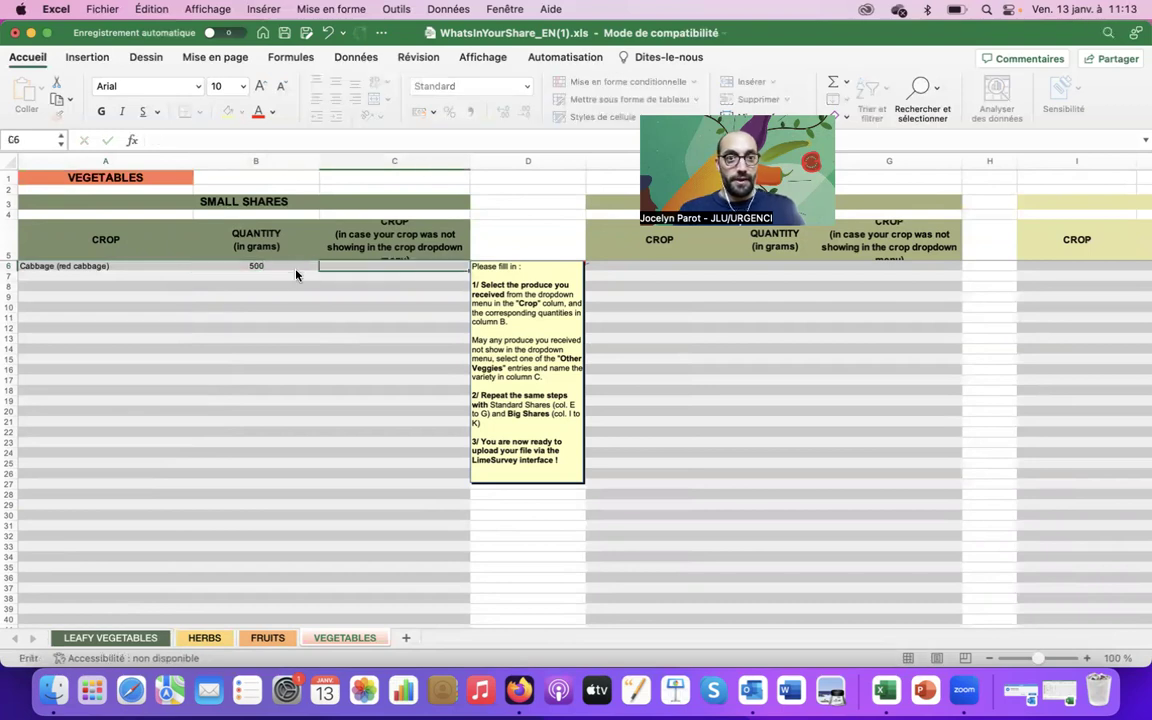
Set row 7 to Potatoes with 1500 grams, replacing the mistaken Beans (lima)
key(Down)
key(Left)
key(Left)
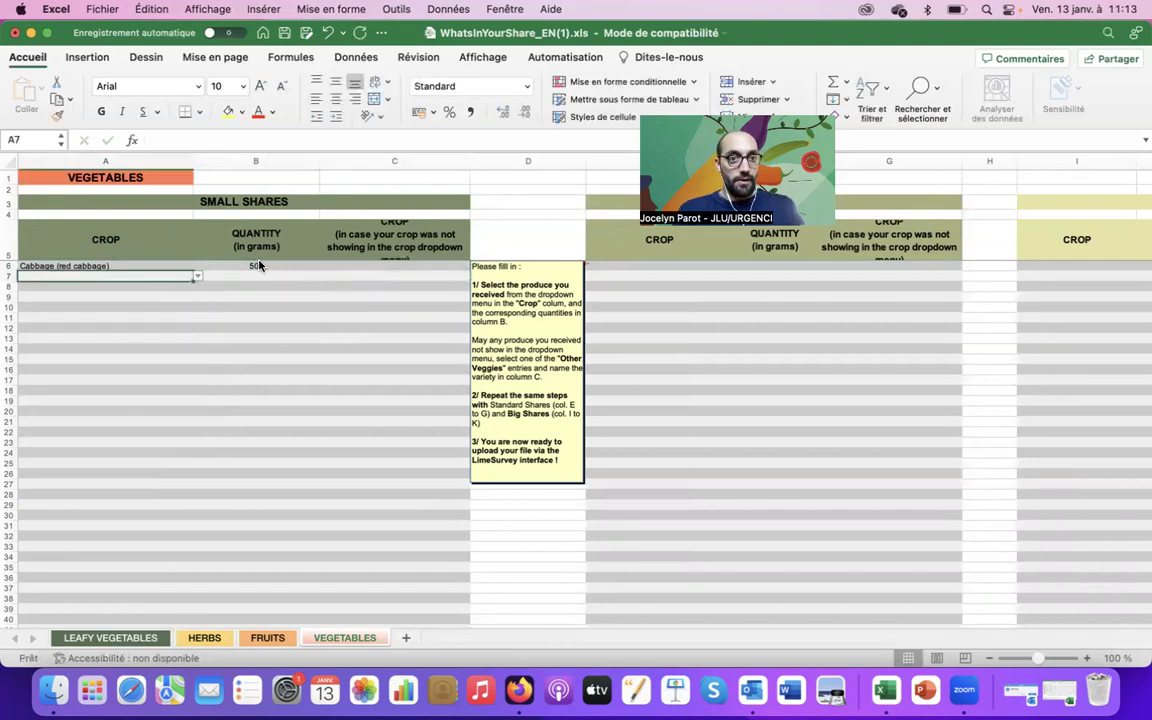
click(197, 276)
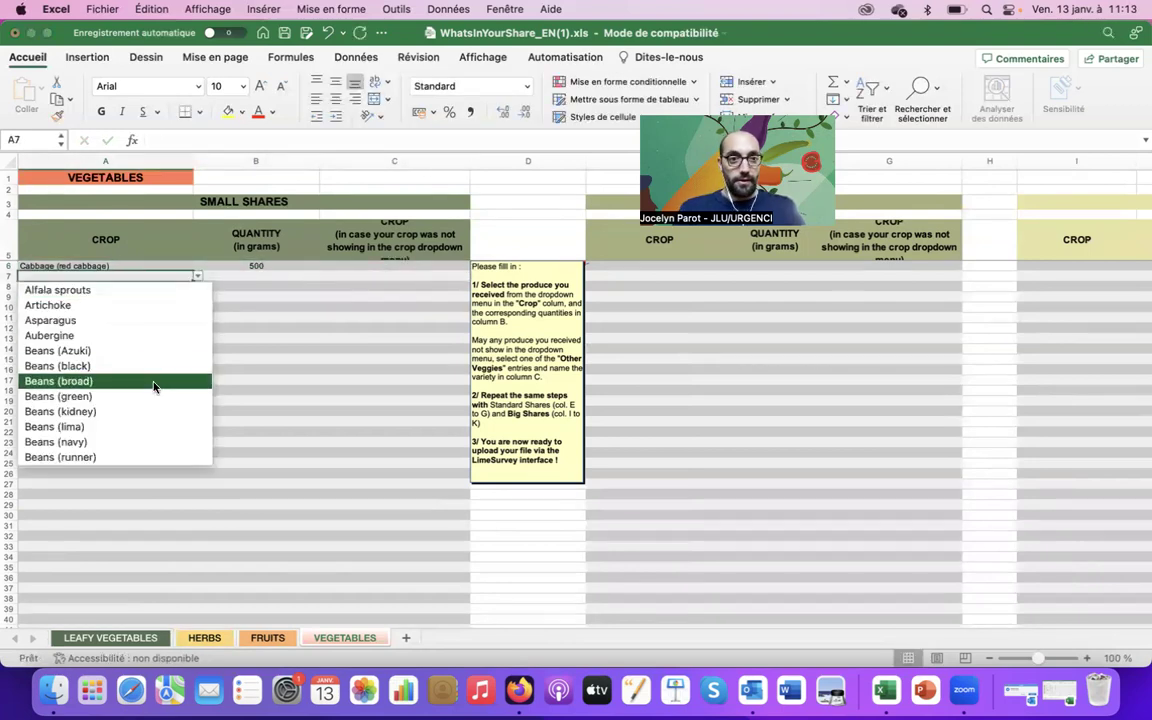
click(140, 426)
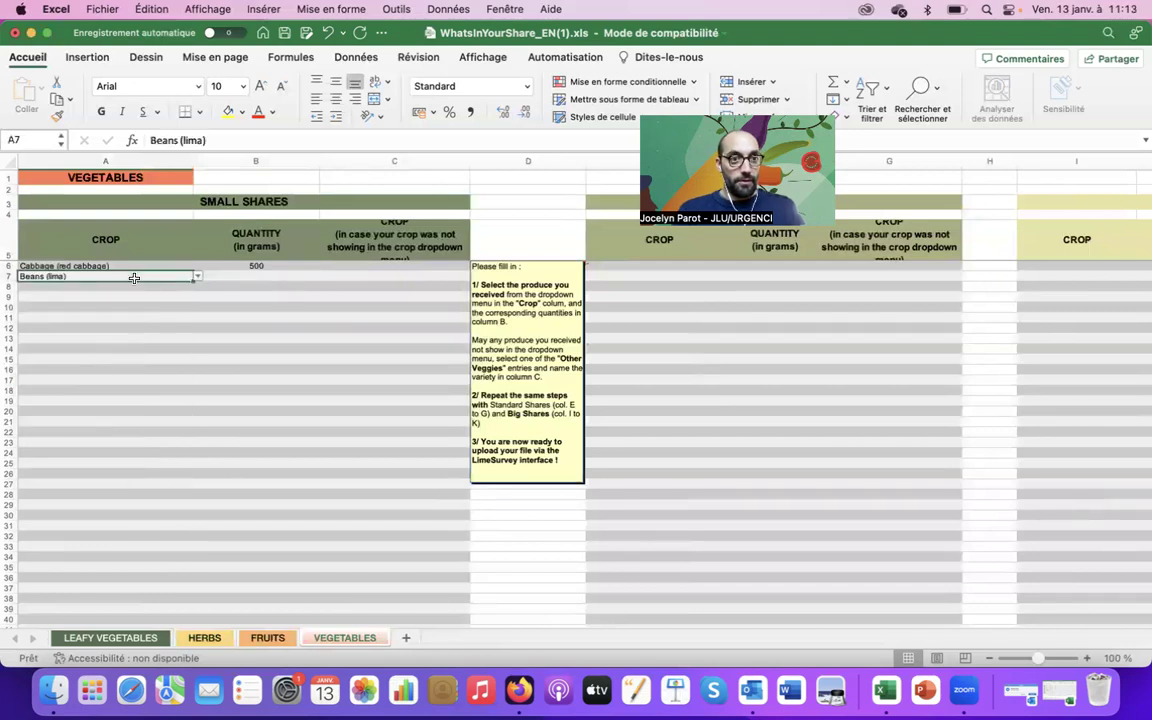
click(197, 278)
key(Down)
key(Down)
key(Down)
key(Down)
key(Down)
key(Down)
key(Down)
key(Down)
key(Down)
key(Down)
key(Down)
key(Down)
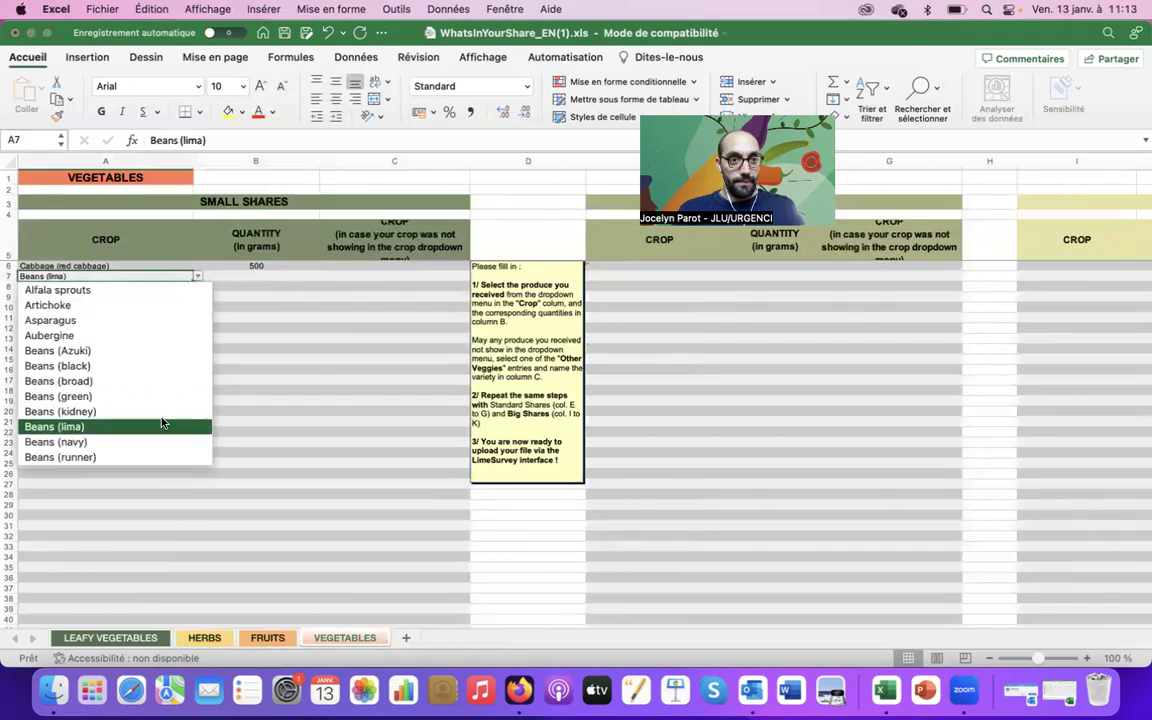
drag(206, 316, 190, 398)
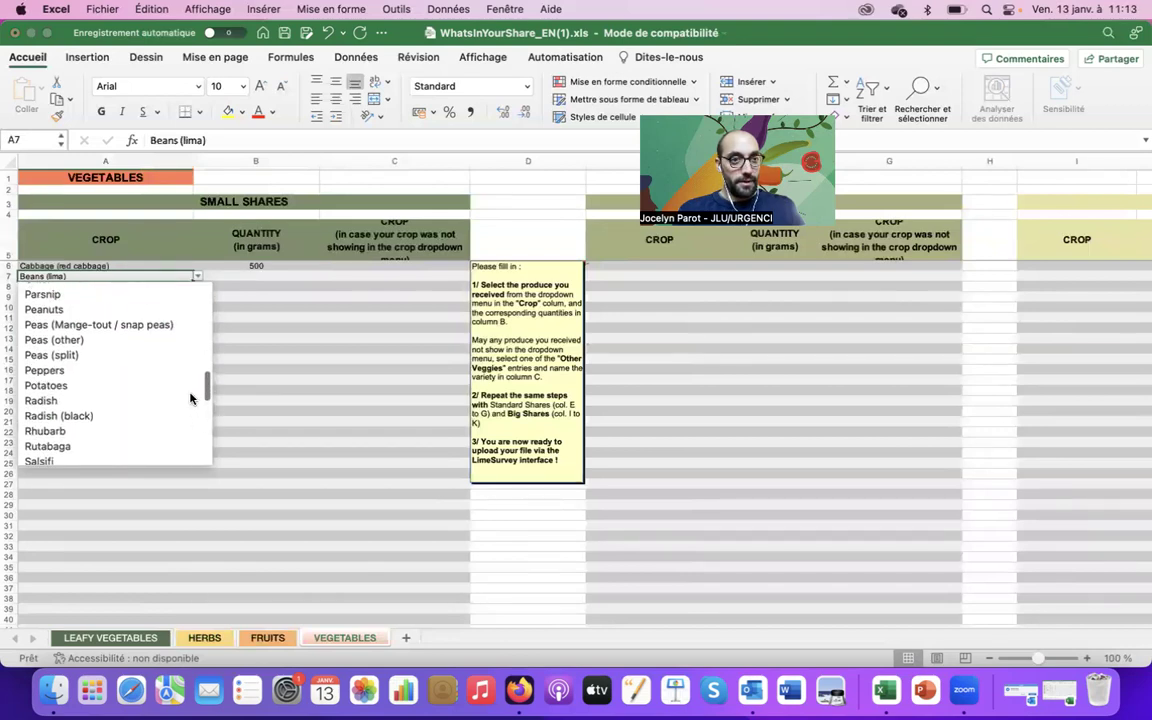
click(137, 386)
click(290, 279)
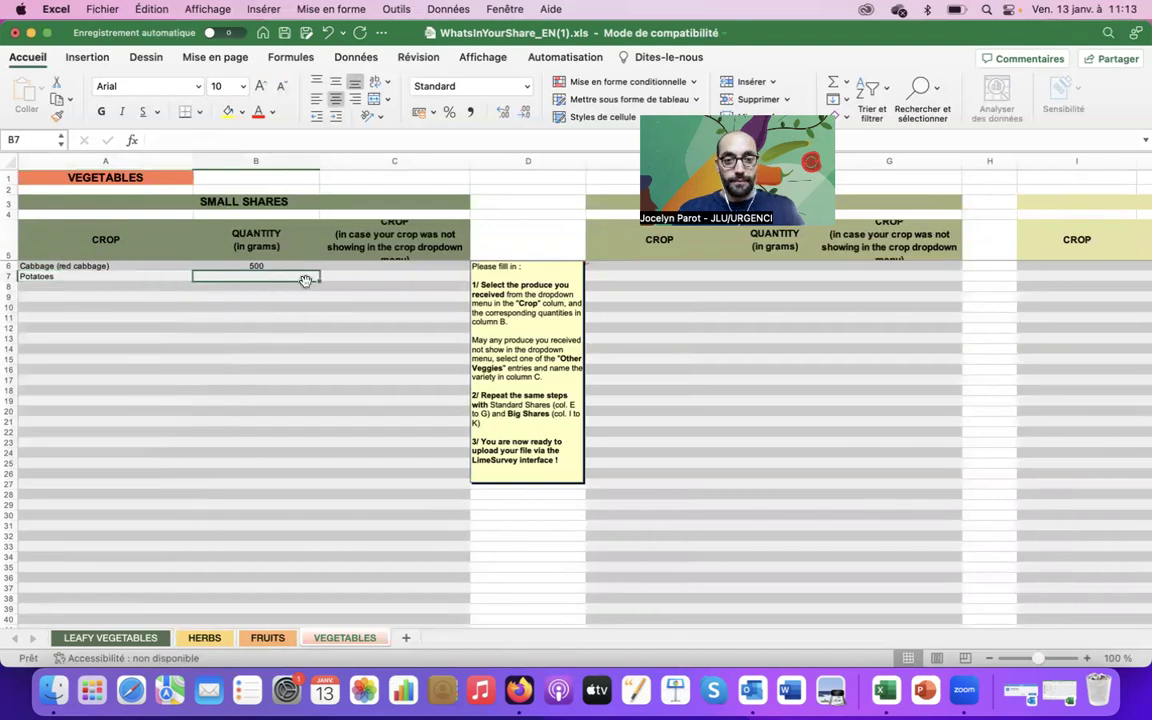
text(1500)
key(Tab)
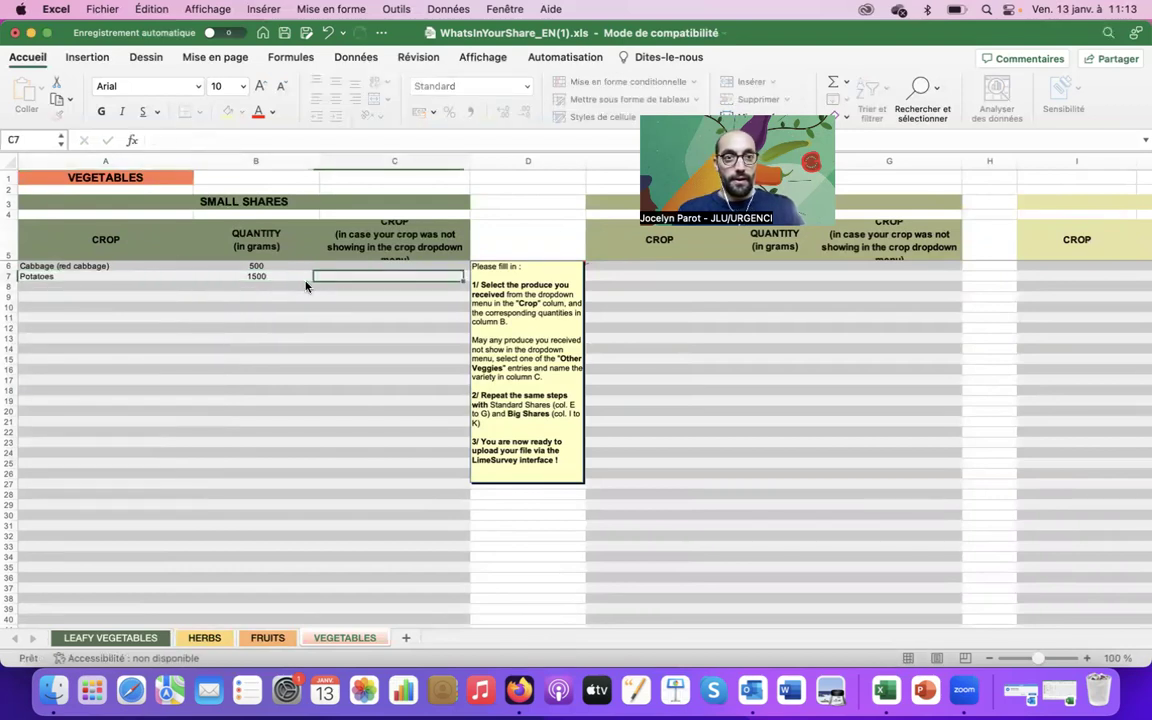
key(Right)
key(Right)
key(Left)
key(Left)
key(Left)
key(Right)
key(Right)
key(Right)
key(Right)
key(Right)
key(Right)
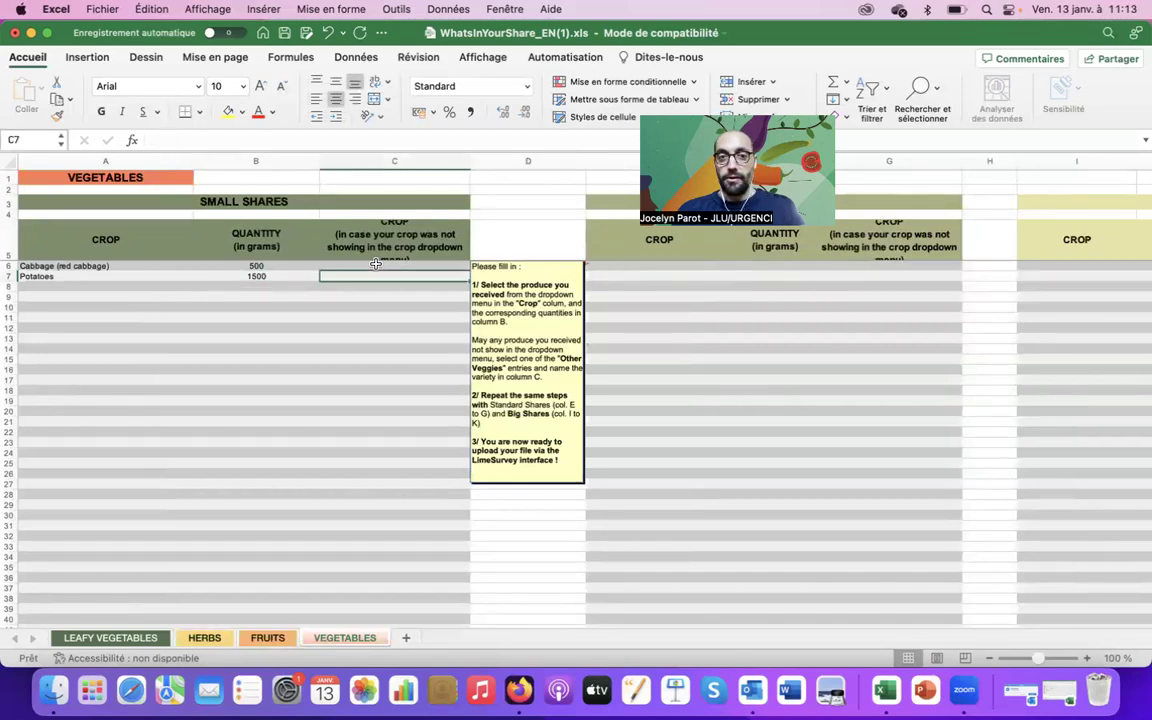
key(Right)
key(Up)
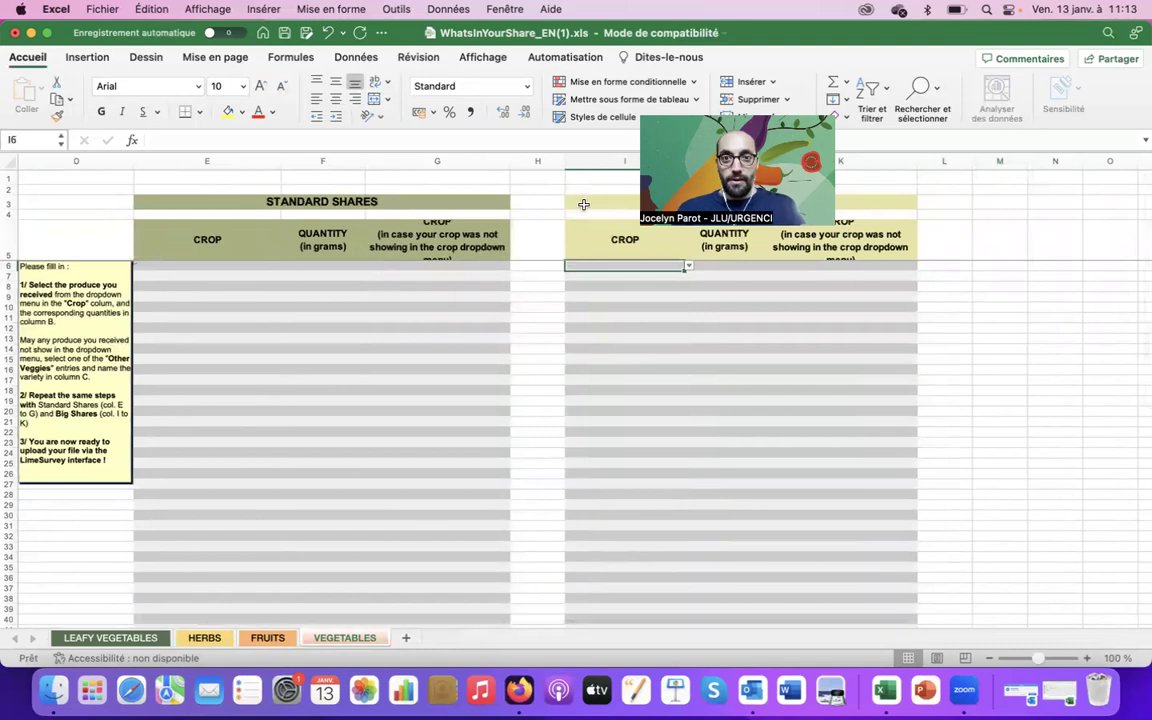
Set the first big-share row to Potatoes with 2000 grams
click(689, 266)
key(Down)
key(Down)
key(Down)
key(Down)
key(Down)
key(Down)
key(Down)
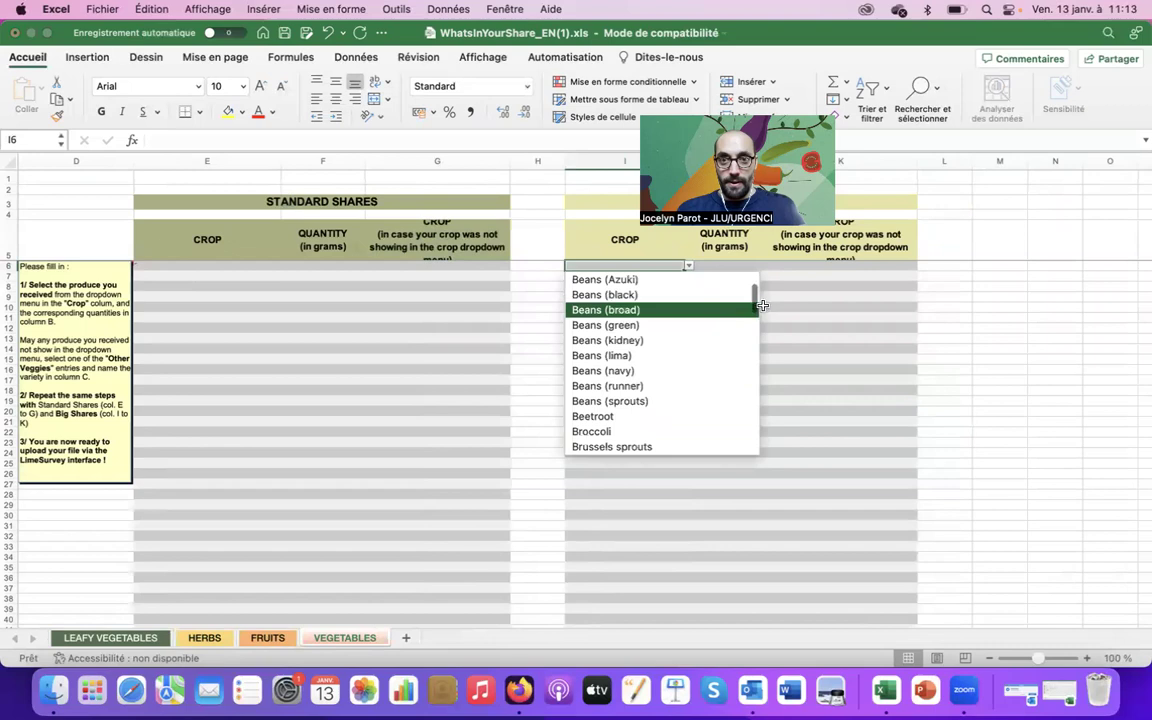
drag(757, 309, 746, 381)
click(680, 359)
click(732, 267)
text(2000)
click(785, 271)
Set the second big-share row to Cabbage (red cabbage) with 500 grams
click(640, 276)
click(688, 276)
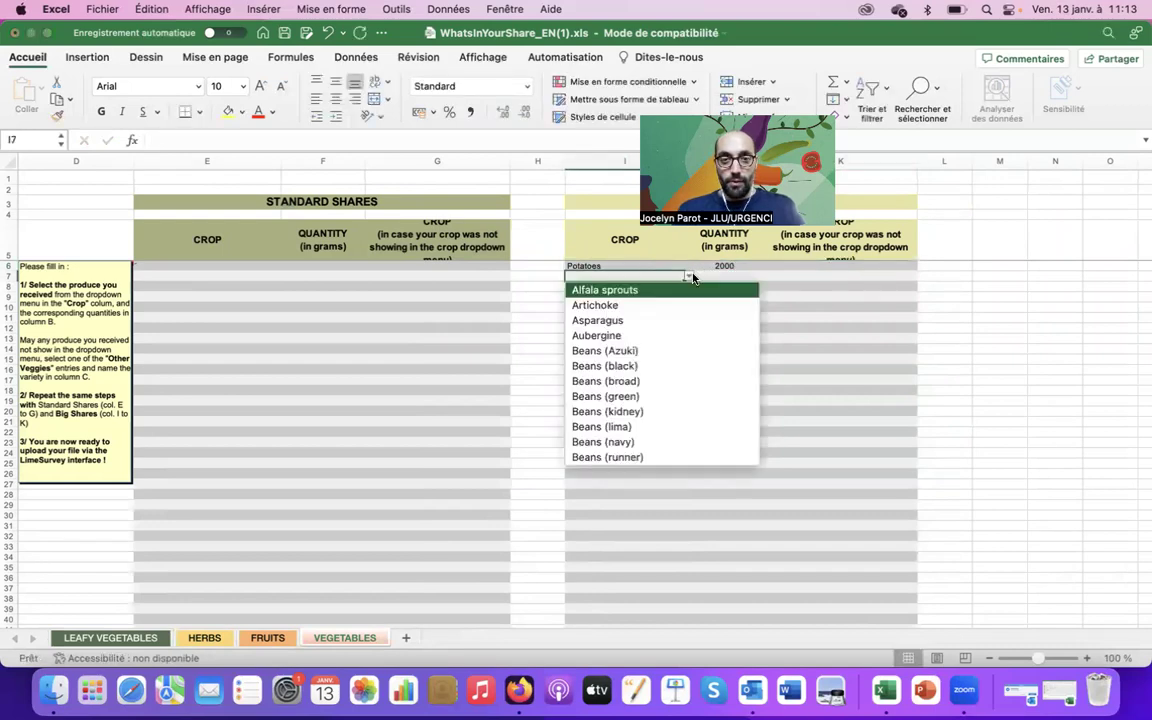
scroll(672, 460, down, 5)
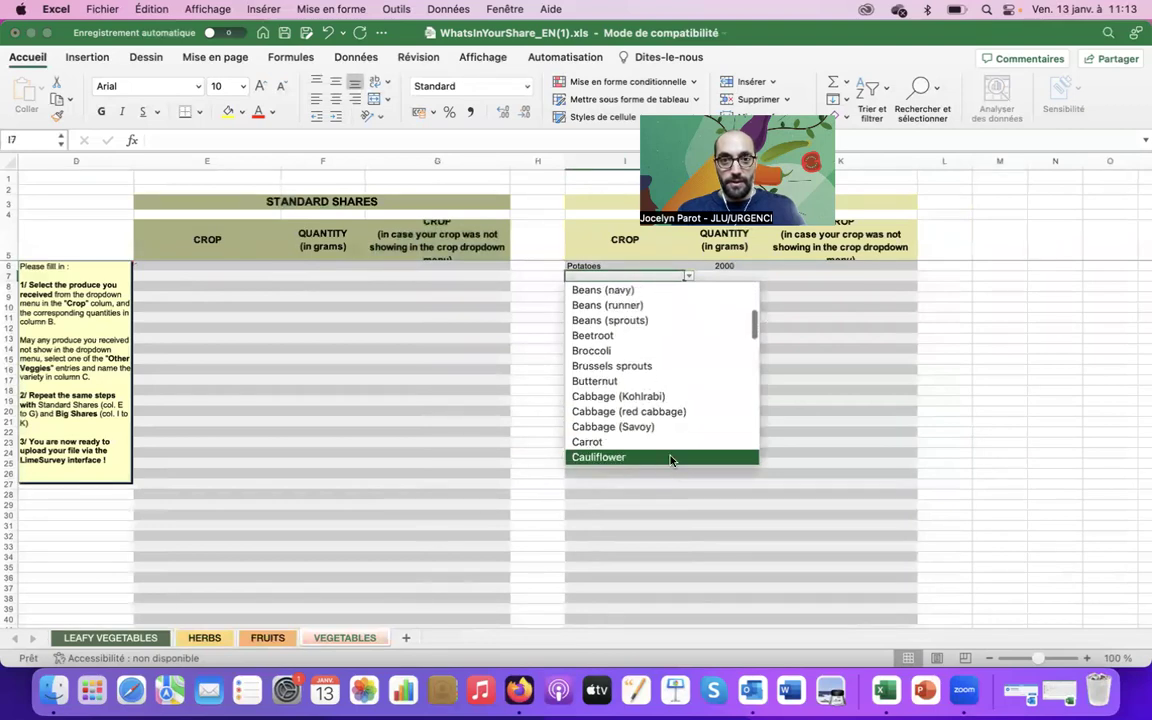
click(640, 411)
click(757, 274)
text(500)
click(636, 289)
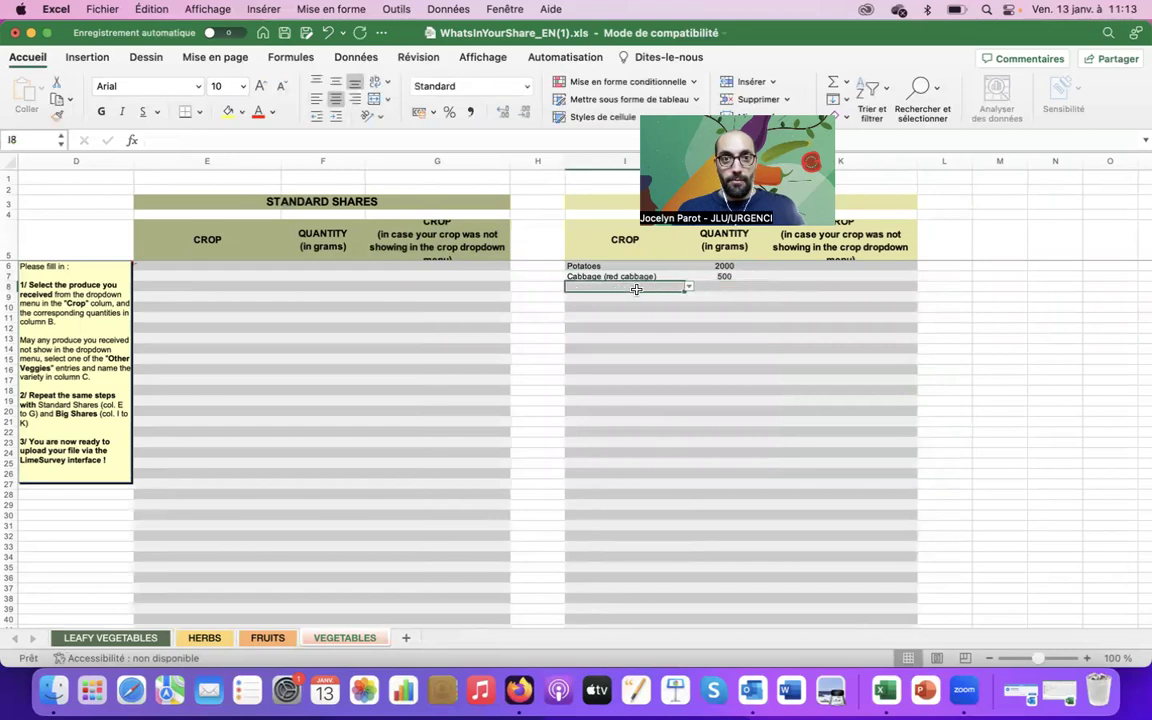
Set the third big-share row to Beetroot with 350 grams in J8
click(686, 288)
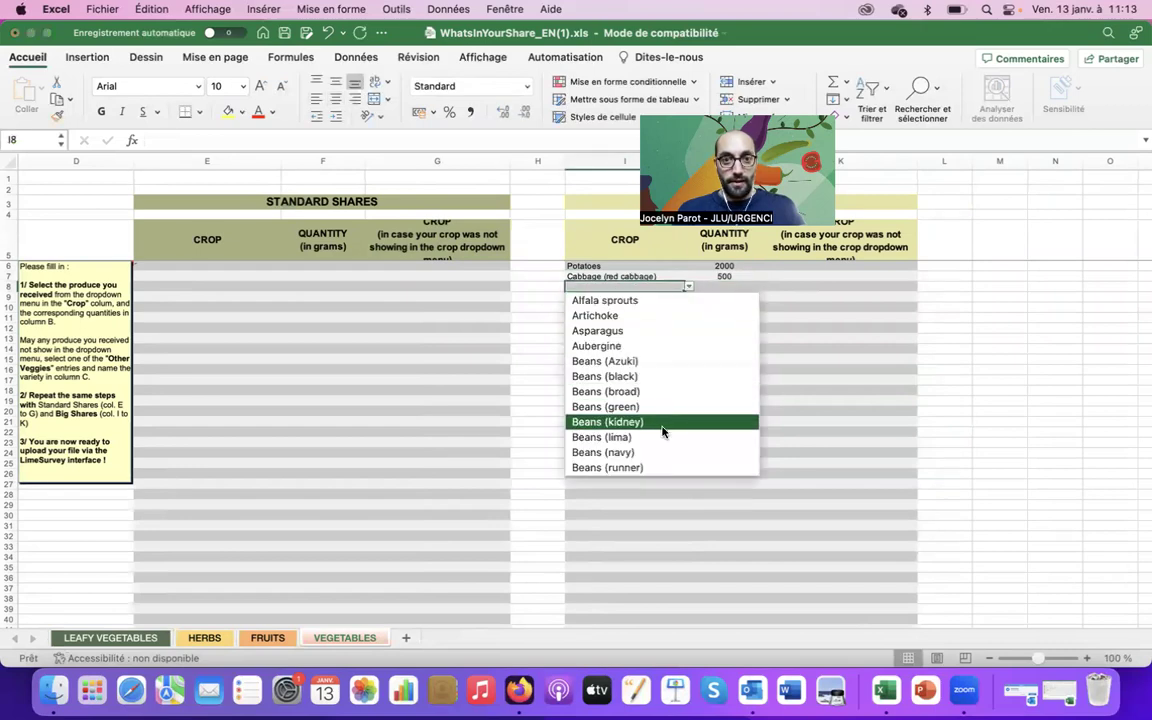
scroll(662, 430, down, 3)
scroll(662, 432, down, 10)
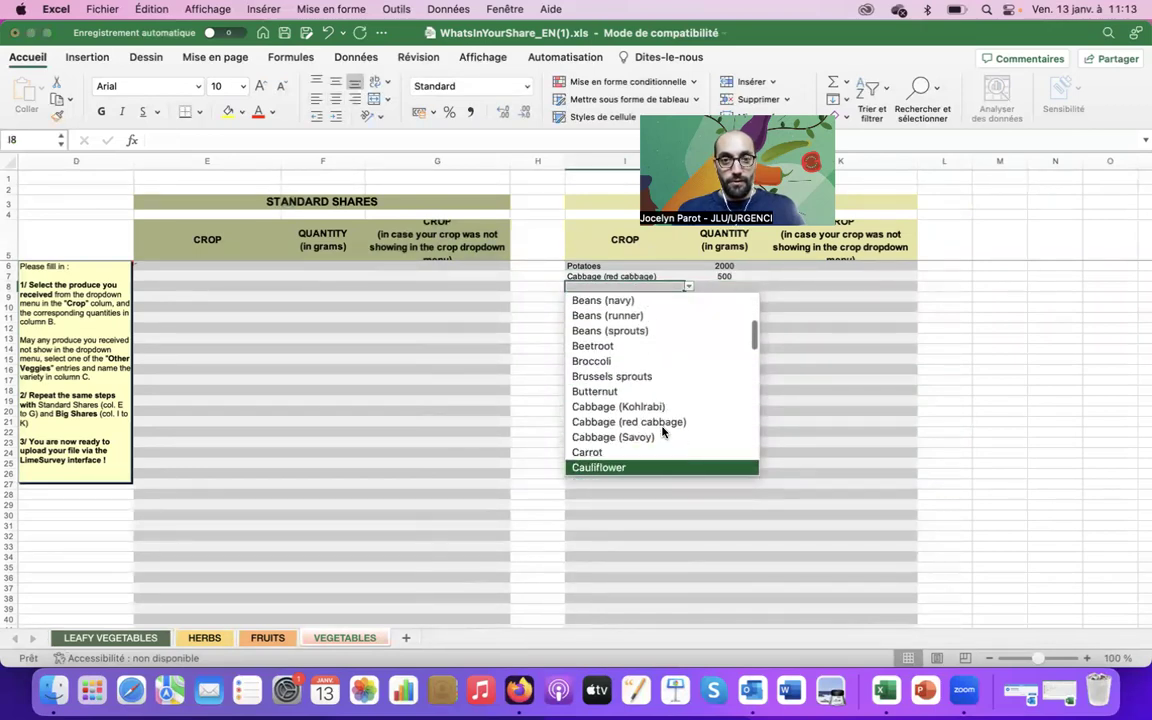
key(Up)
key(Up)
key(Up)
key(Up)
key(Up)
key(Up)
key(Up)
key(Up)
key(Up)
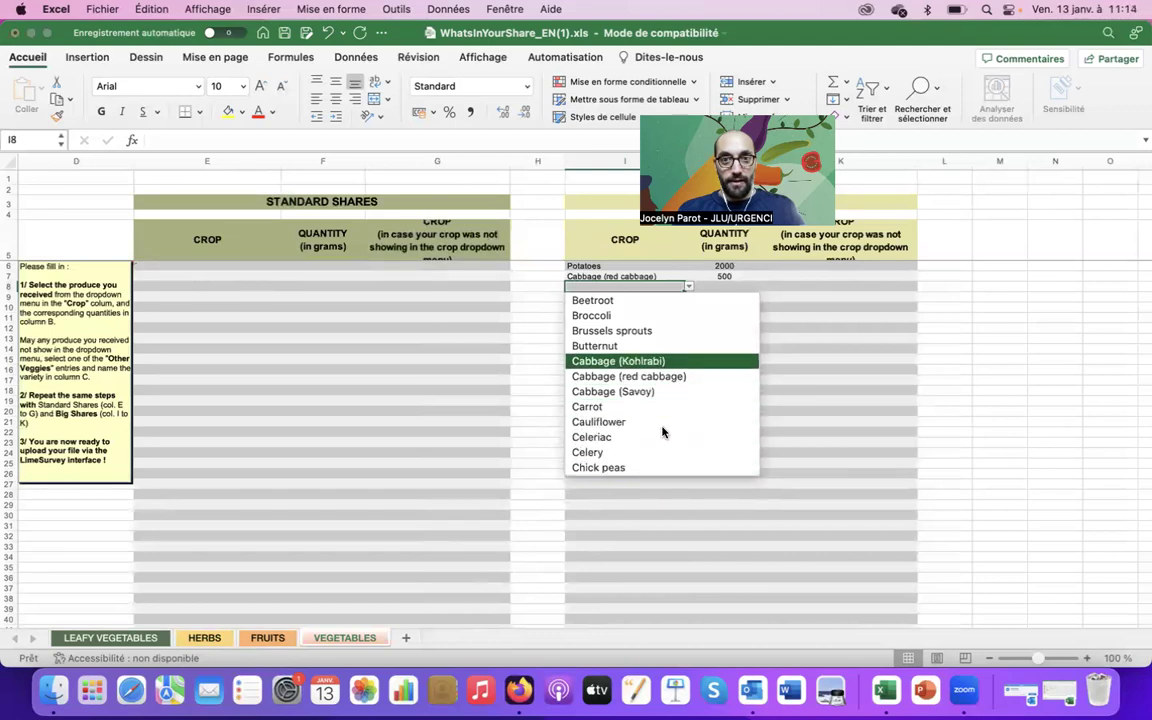
key(Up)
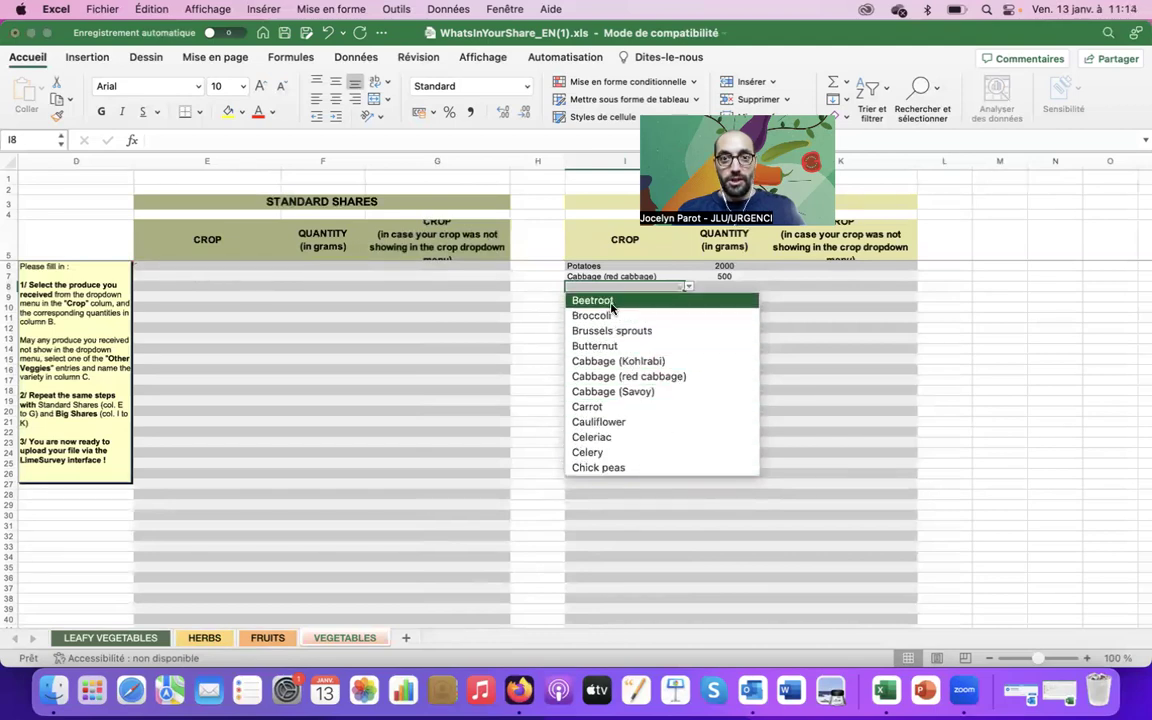
key(Return)
click(742, 285)
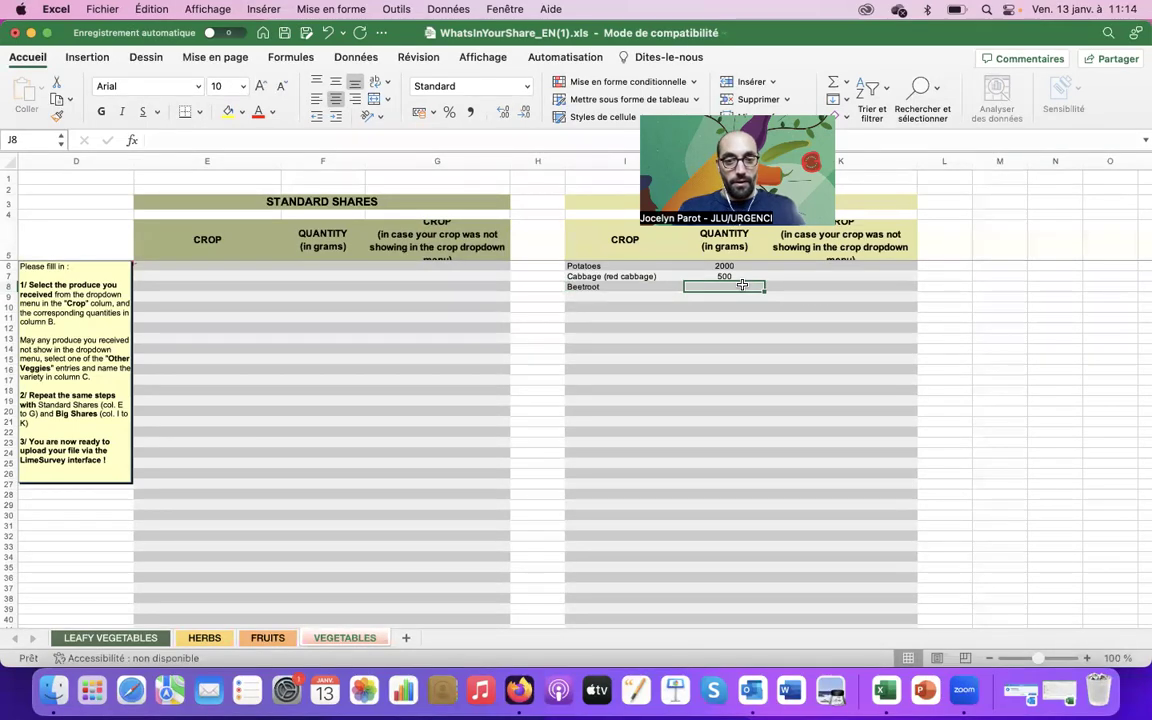
text(350)
key(Tab)
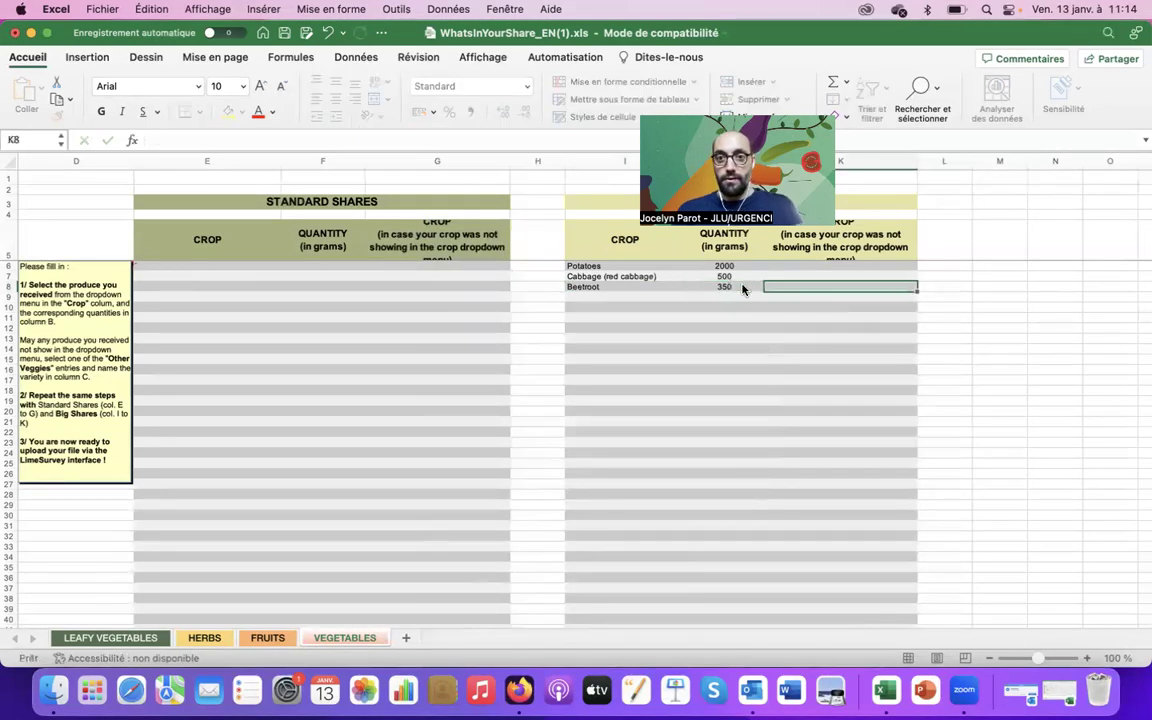
click(742, 287)
key(Left)
key(Left)
key(Right)
key(Left)
key(Left)
key(Left)
key(Left)
key(Left)
key(Left)
key(Left)
key(Left)
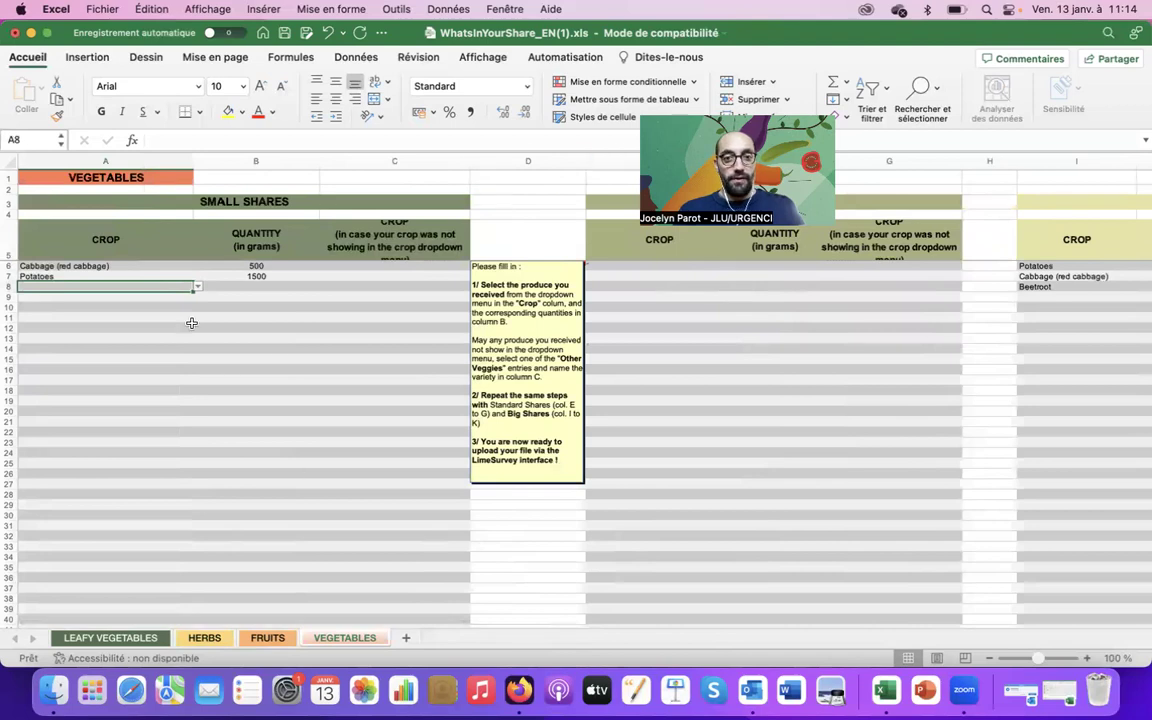
Save the workbook as WhatsInYourShare_EN(1).xls in 408. YIELDS, in Excel 97-2004 format
click(101, 9)
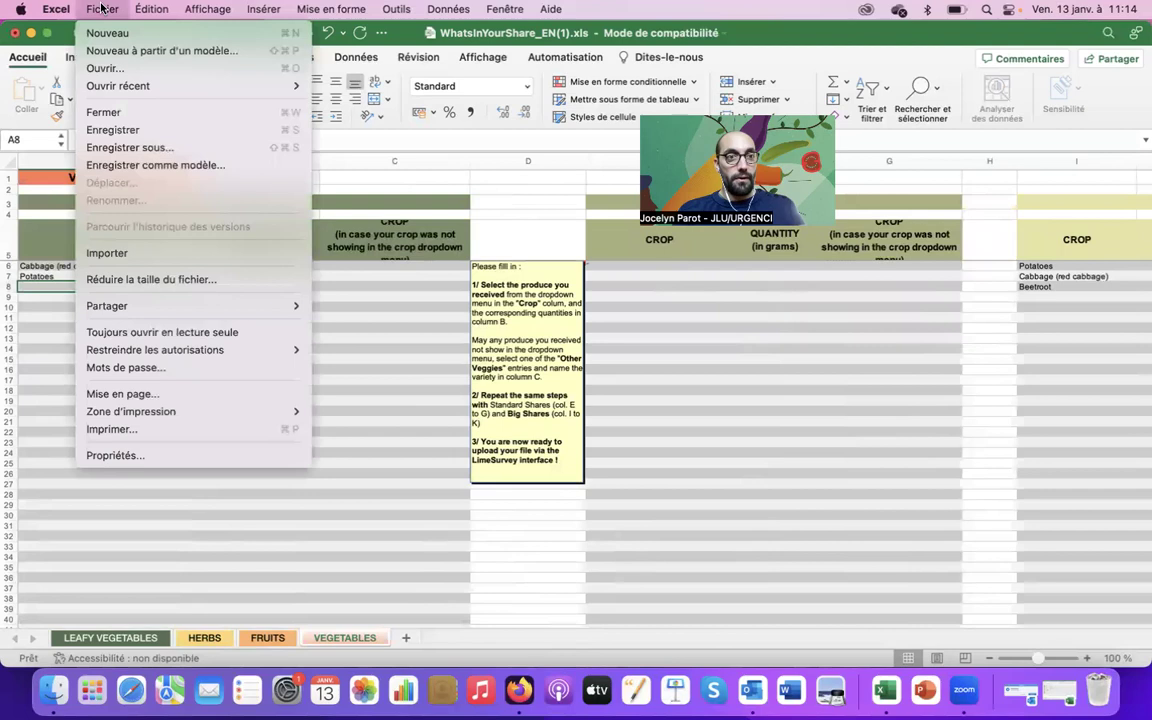
click(135, 150)
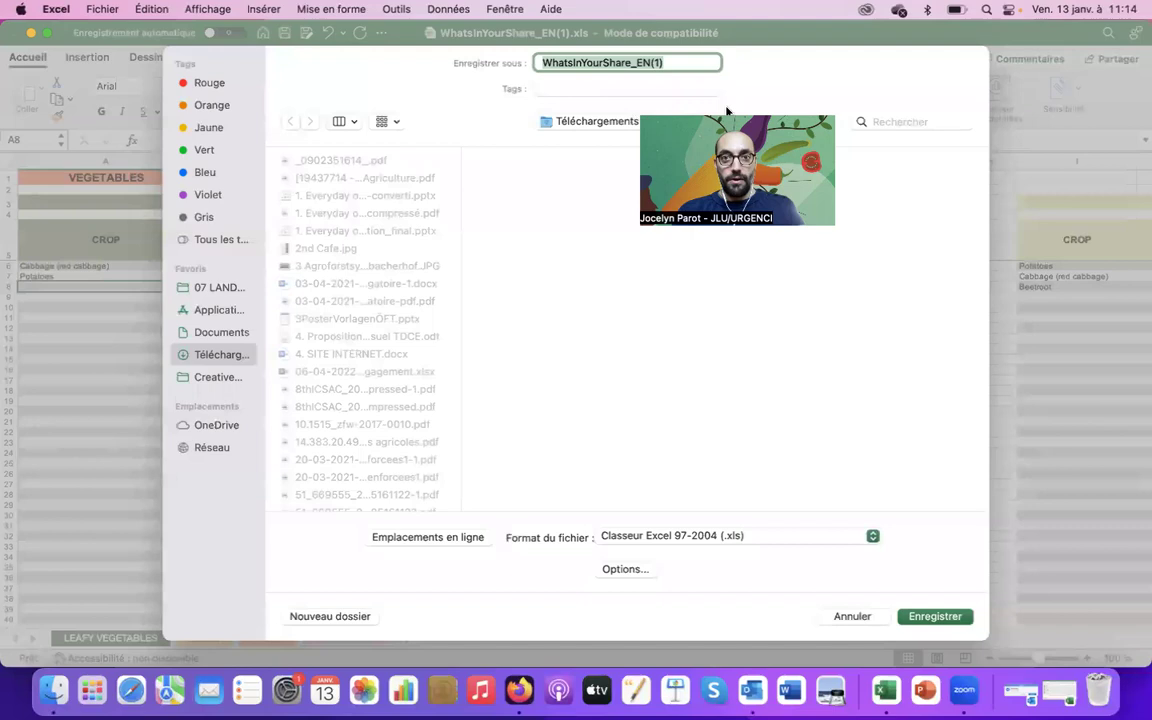
click(639, 120)
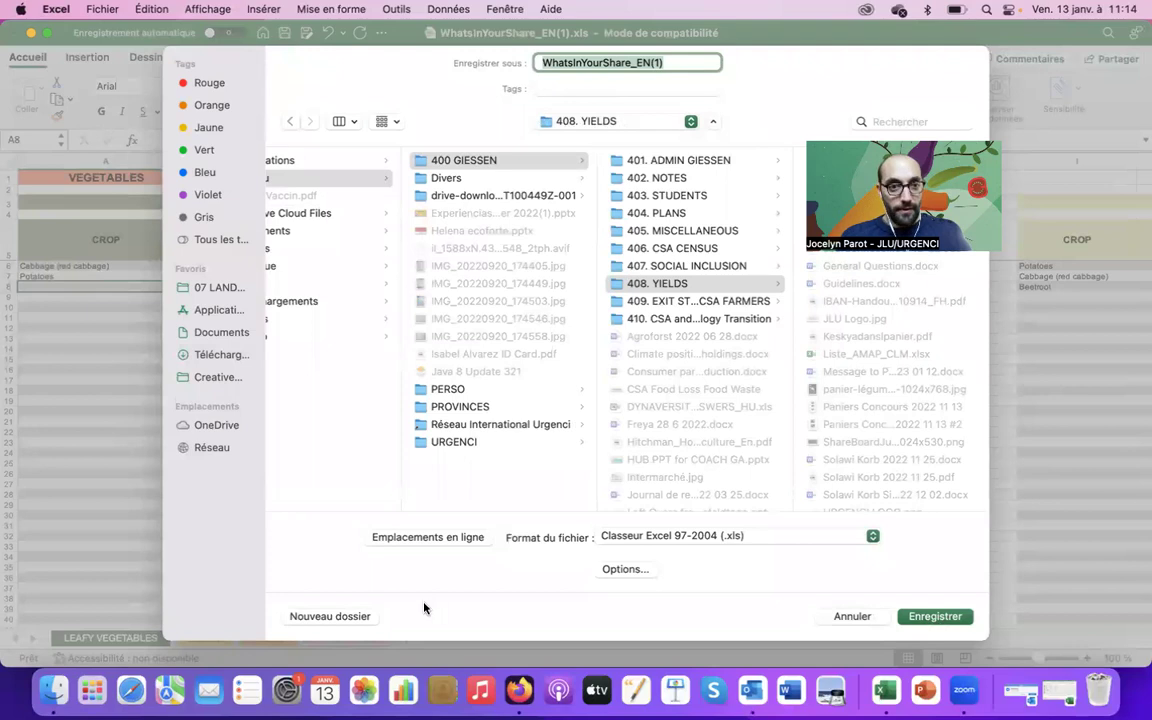
click(947, 616)
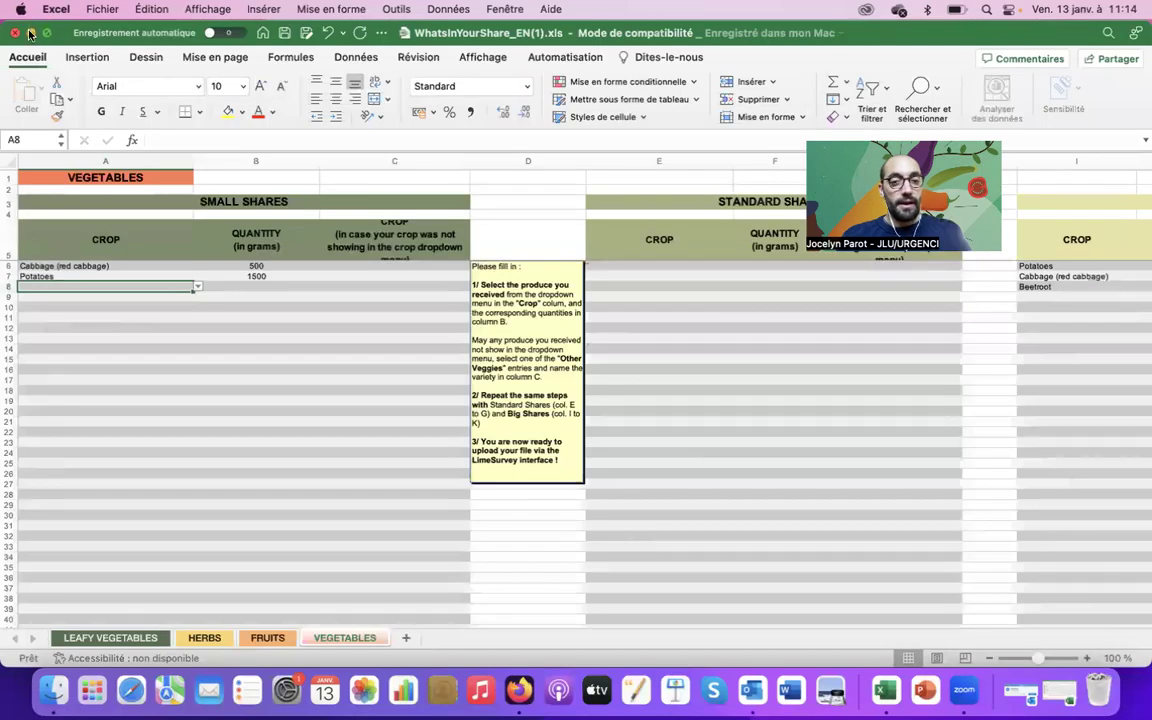
Switch to the share-content survey in Firefox and open section 7's file upload panel
click(29, 33)
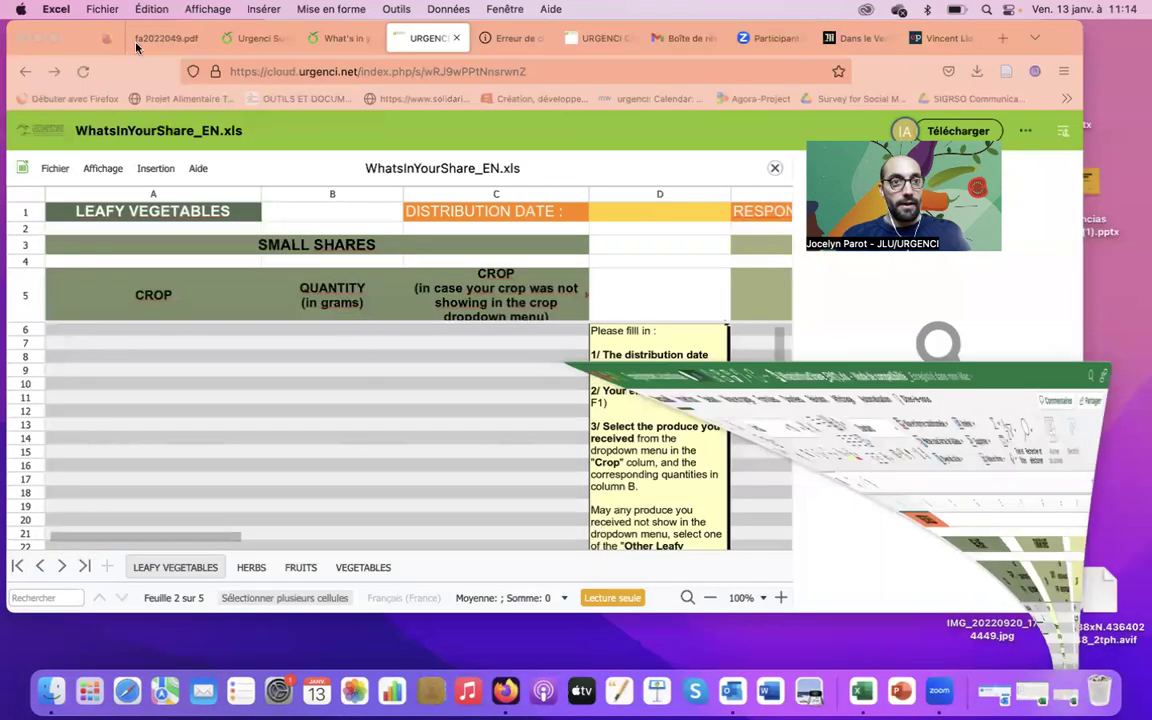
drag(78, 44, 93, 178)
click(349, 170)
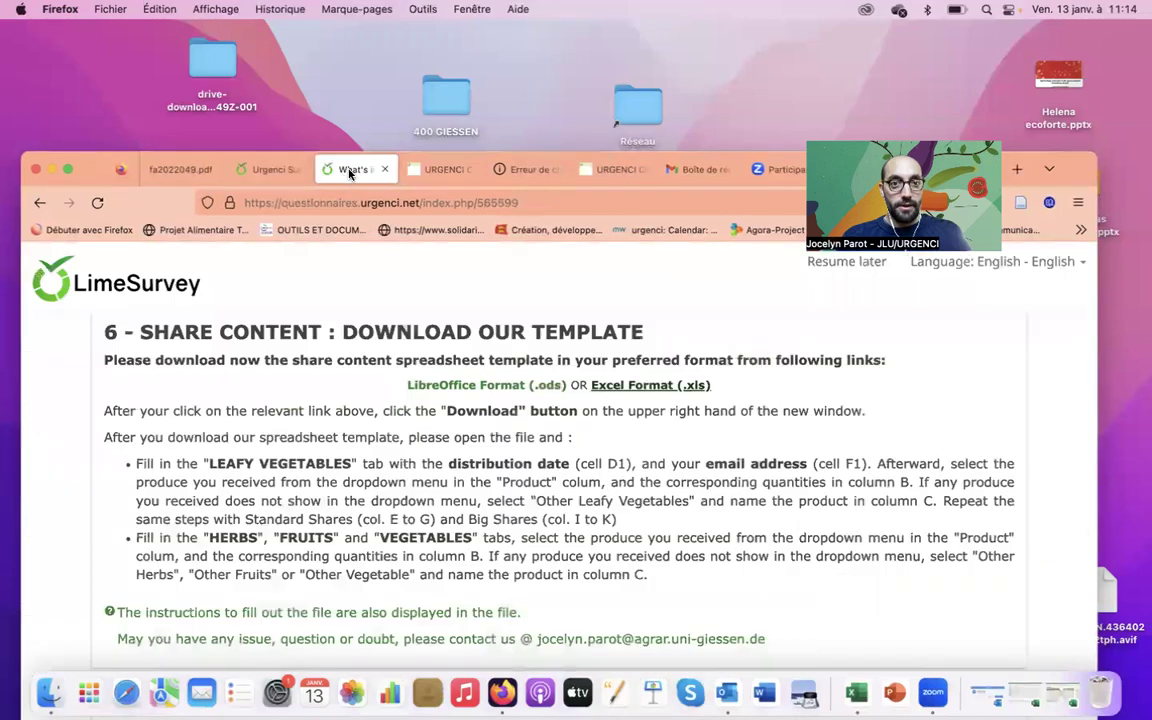
scroll(373, 337, down, 5)
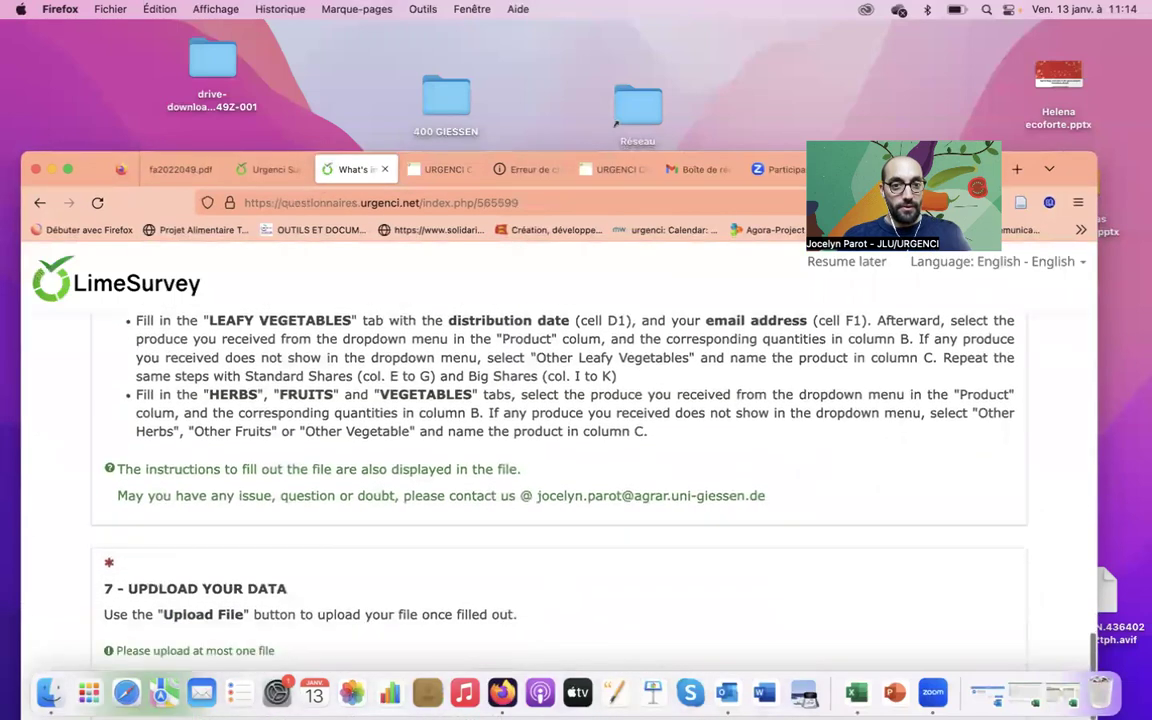
click(168, 577)
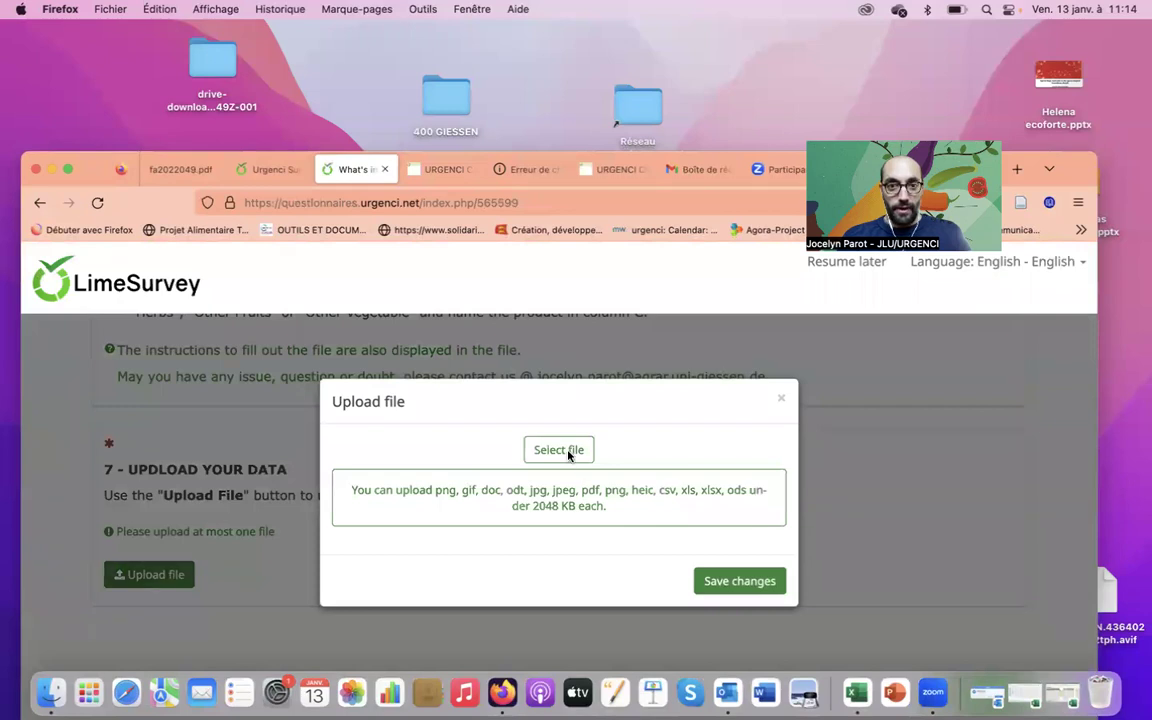
Upload WhatsInYourShare_EN(1).xls from 408. YIELDS and title it with the farm's name
click(560, 450)
click(218, 578)
key(Down)
key(Down)
key(Down)
key(Down)
key(Down)
key(Down)
key(Down)
key(Down)
key(Down)
key(Down)
key(Down)
key(Down)
key(Down)
key(Down)
key(Down)
key(Down)
key(Down)
key(Down)
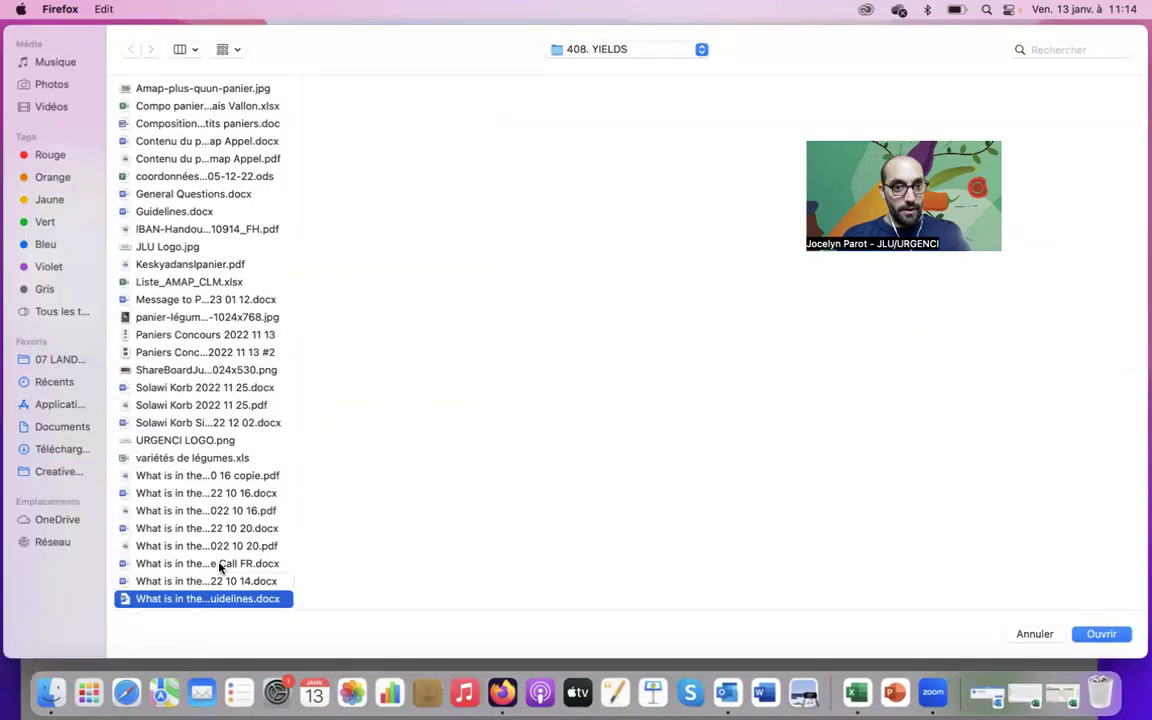
key(Down)
key(Down)
key(Down)
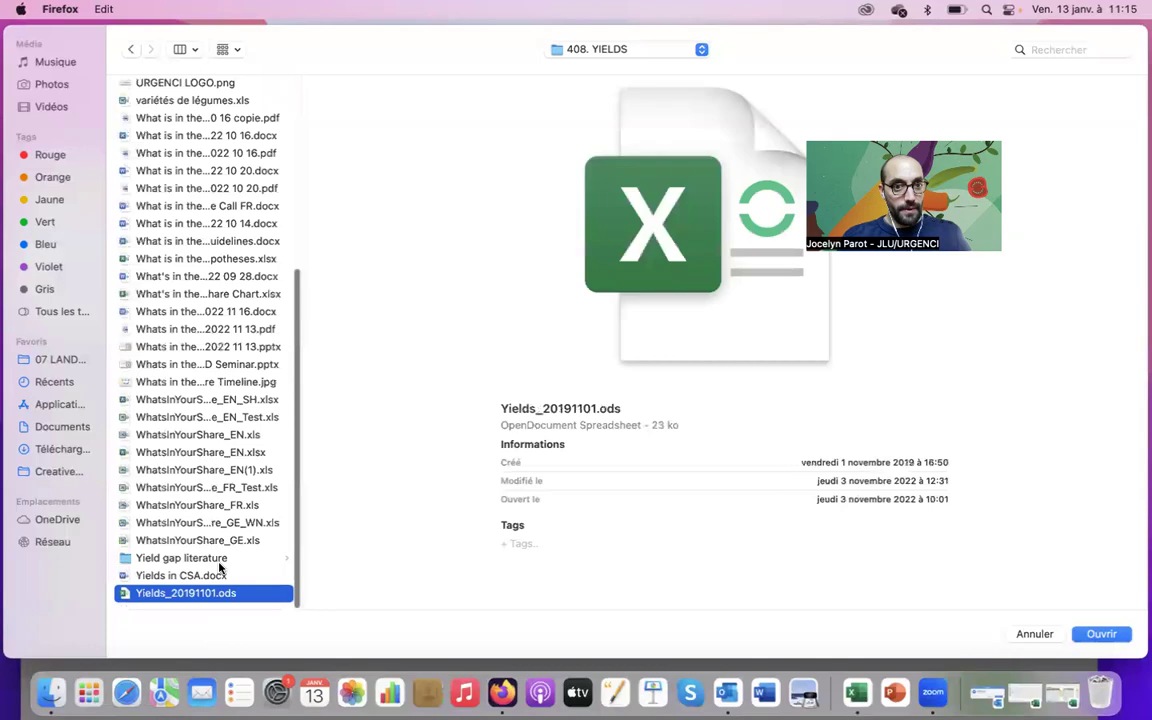
key(Up)
key(Up)
key(Up)
key(Up)
key(Up)
key(Up)
key(Up)
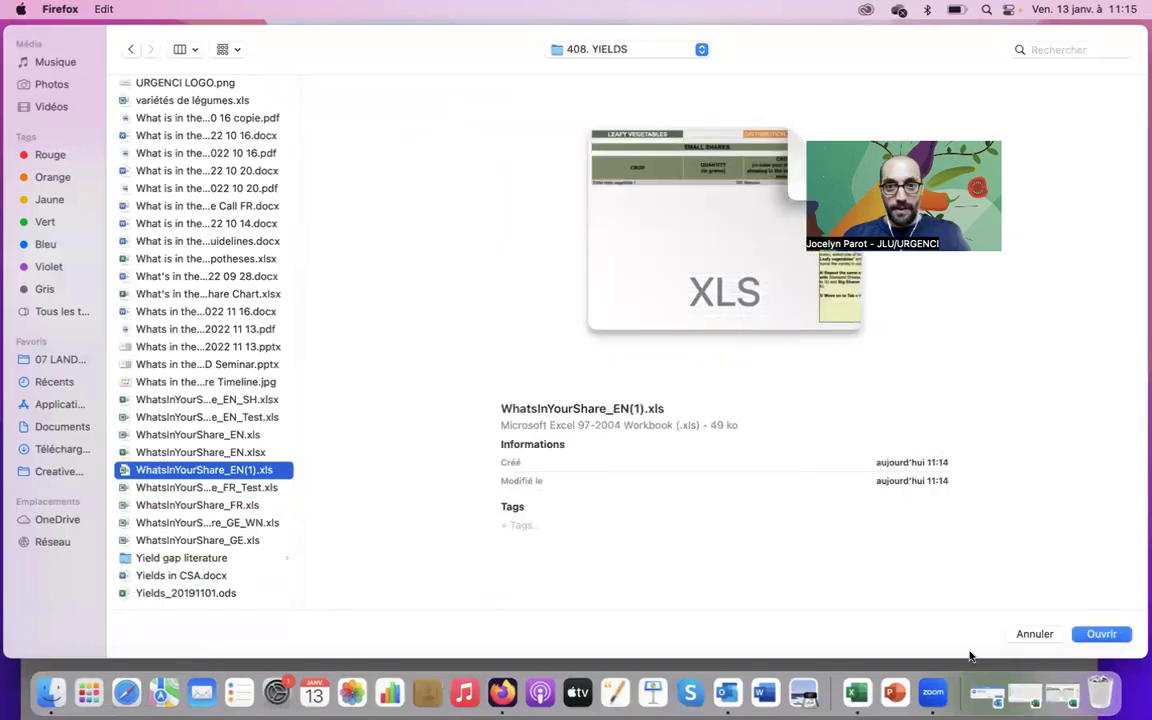
click(1101, 633)
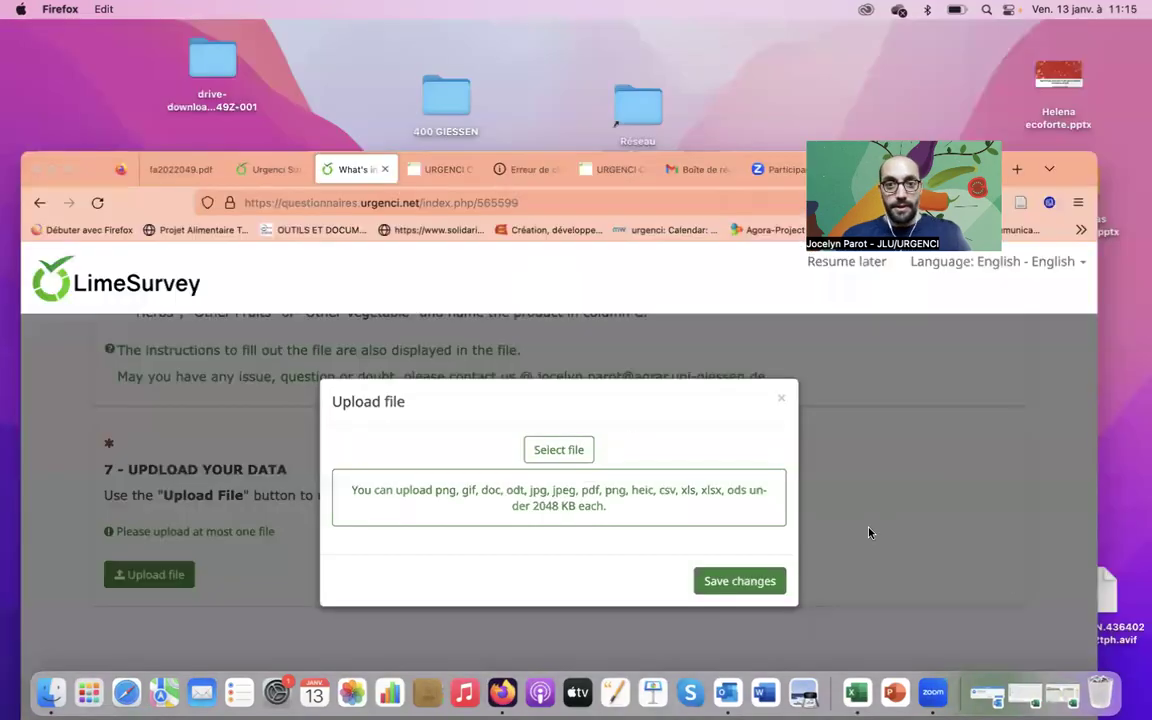
click(499, 547)
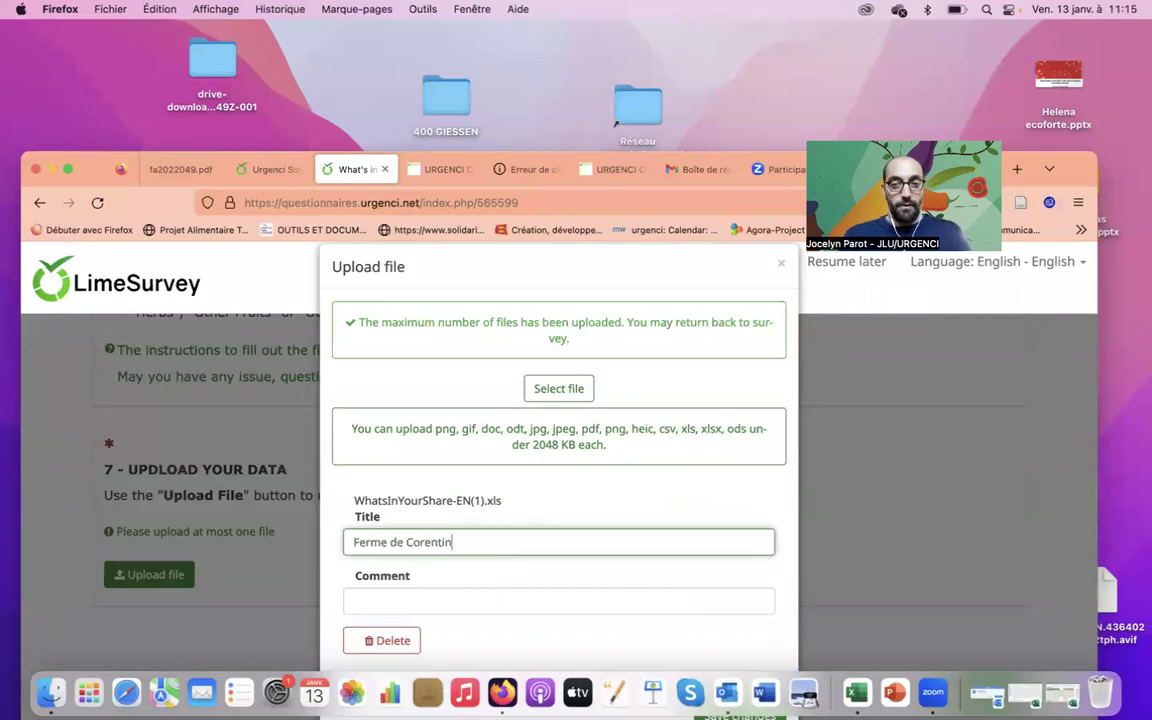
click(678, 507)
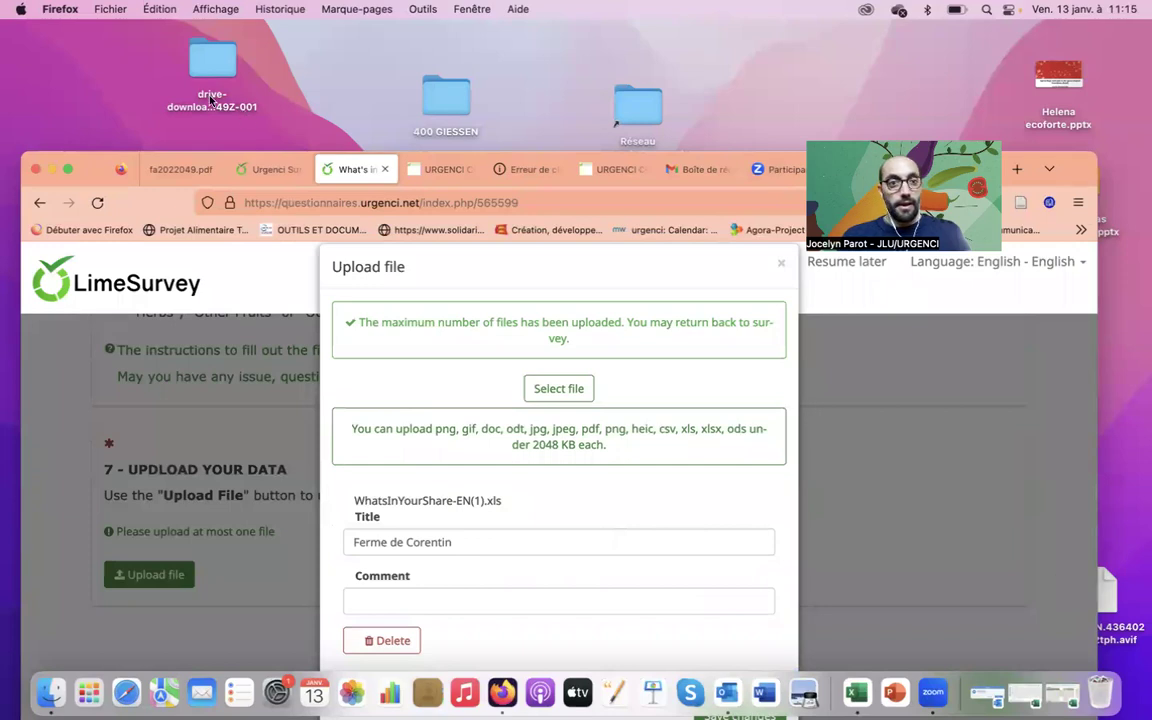
drag(95, 152, 81, 58)
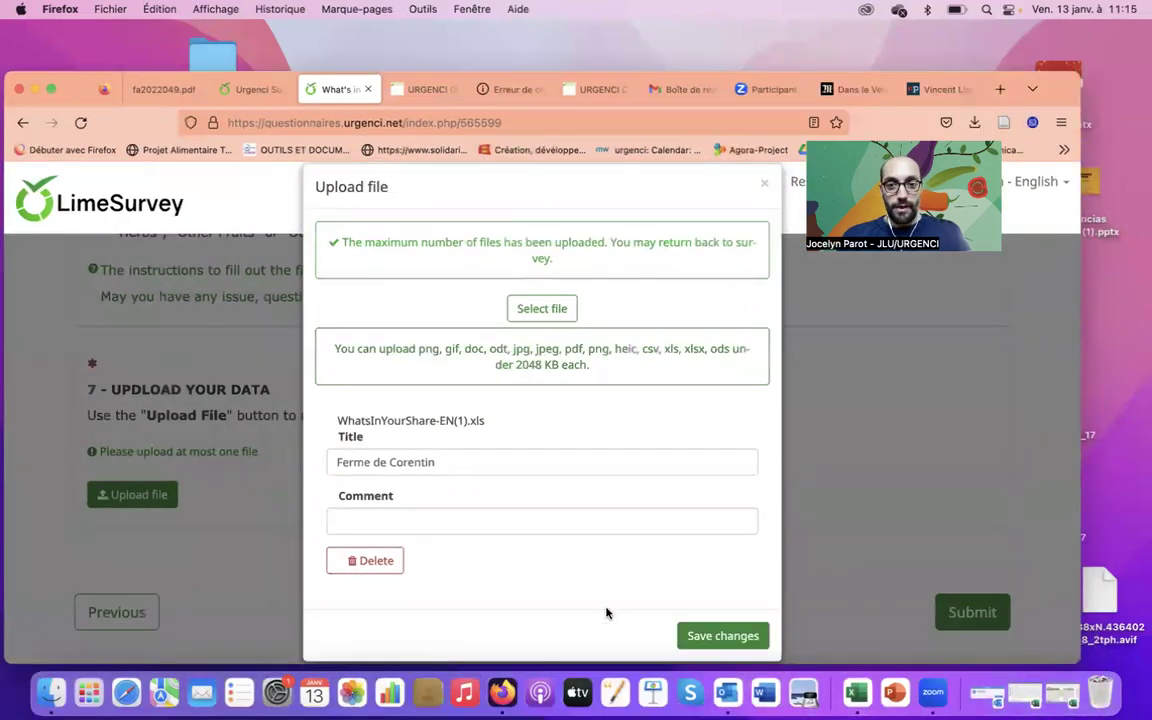
Save the uploaded file and submit the survey
click(722, 607)
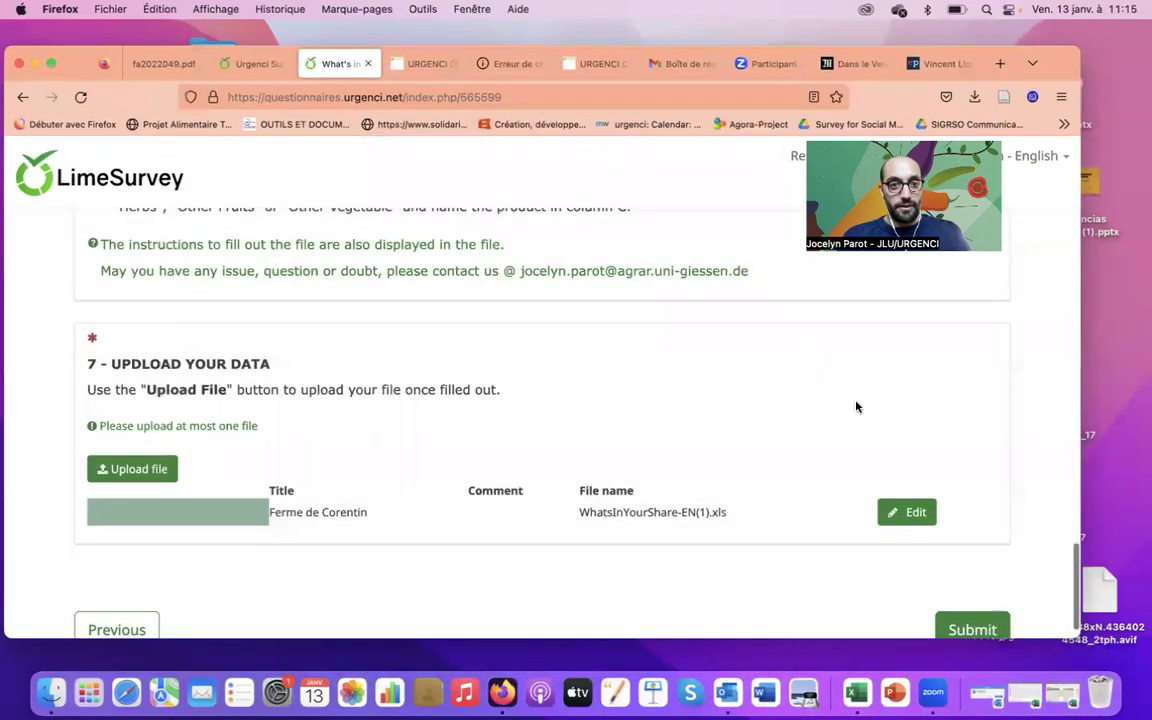
scroll(970, 540, down, 1)
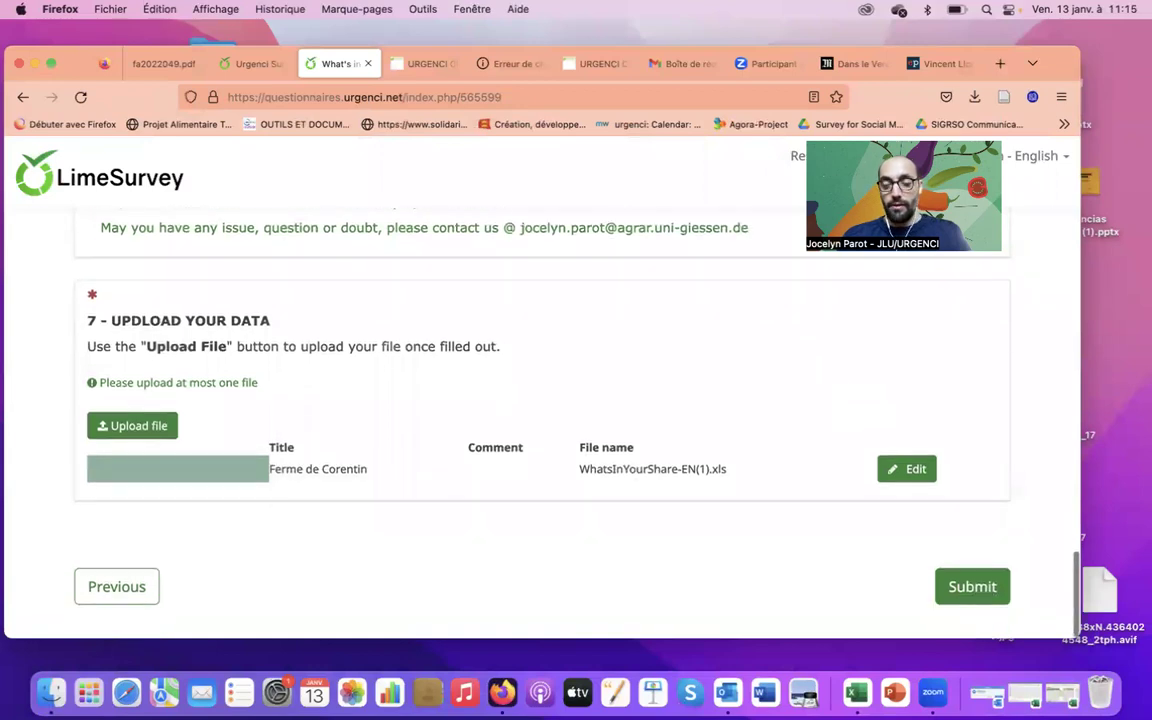
click(982, 590)
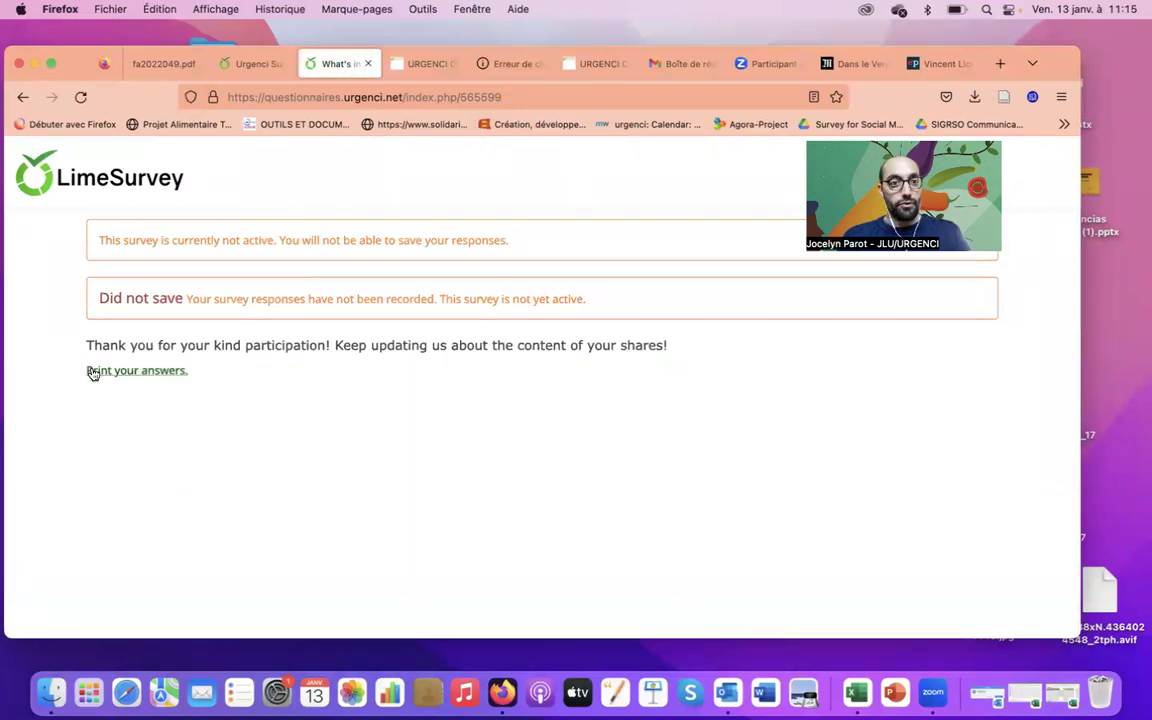
Select and then deselect the thank-you message text
drag(92, 349, 678, 343)
click(747, 350)
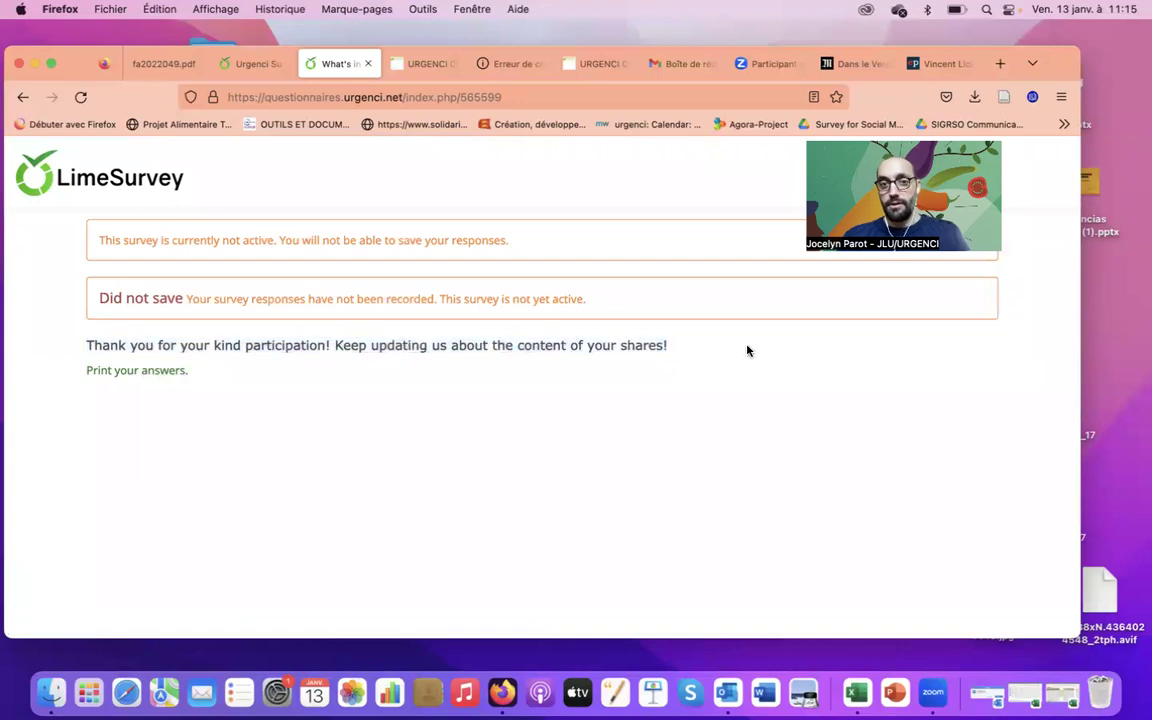
drag(707, 350, 178, 314)
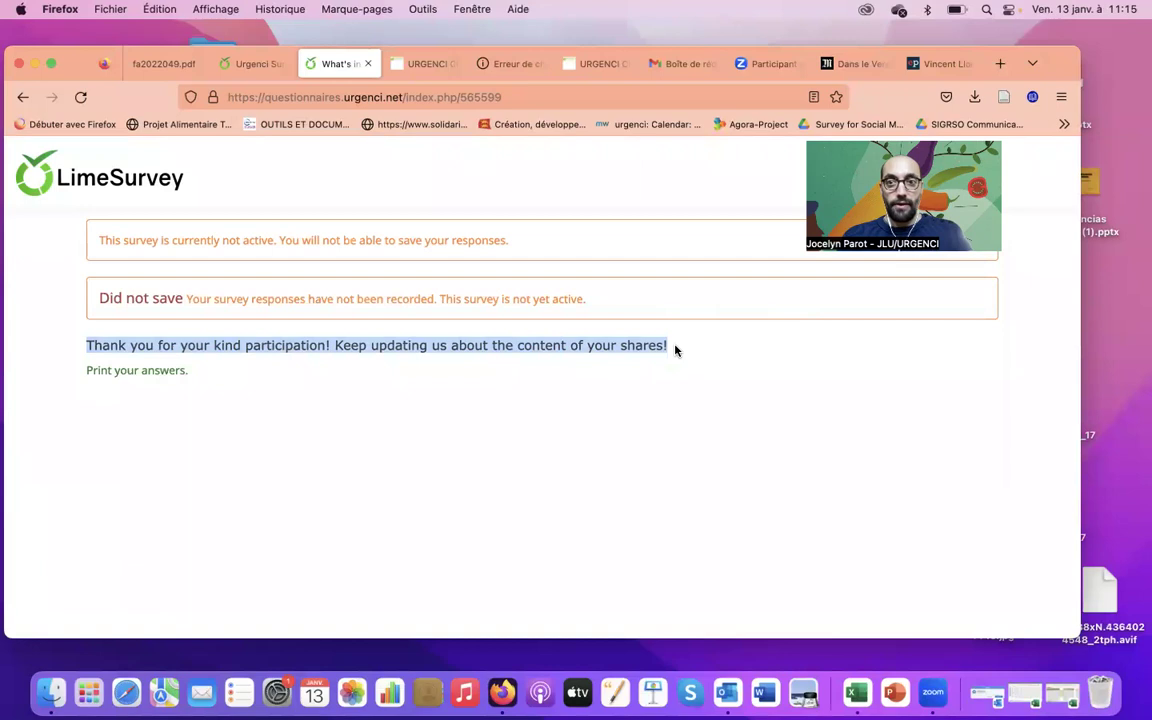
click(688, 350)
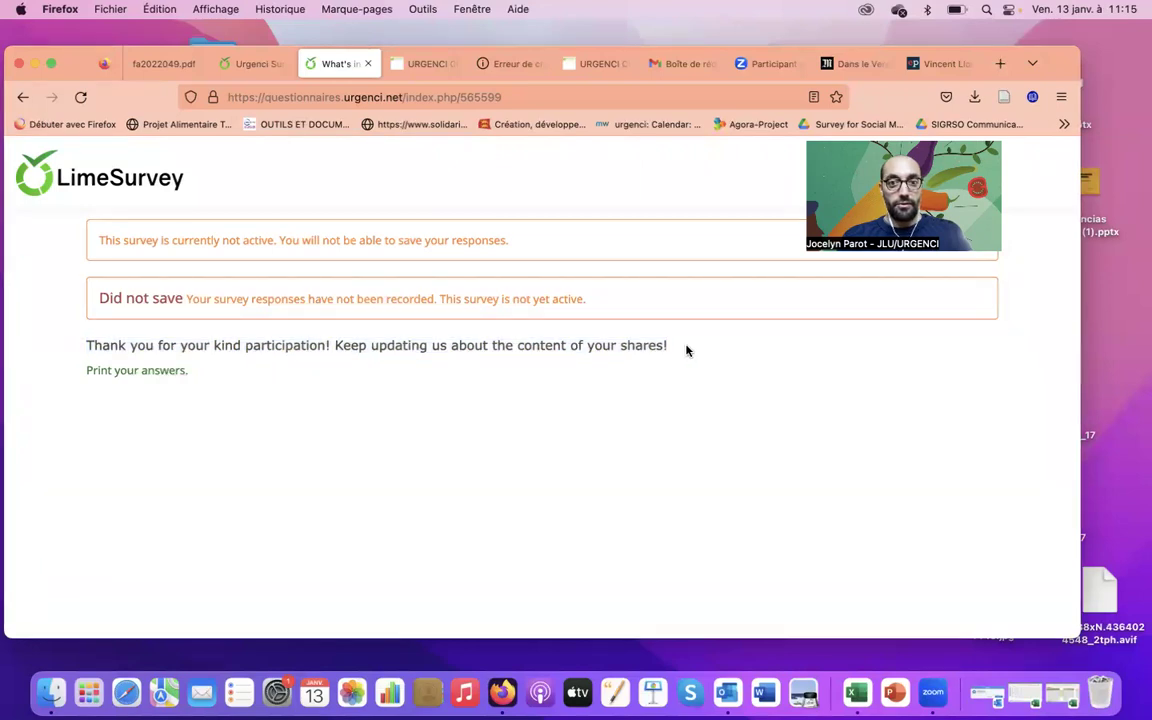
drag(82, 364, 75, 345)
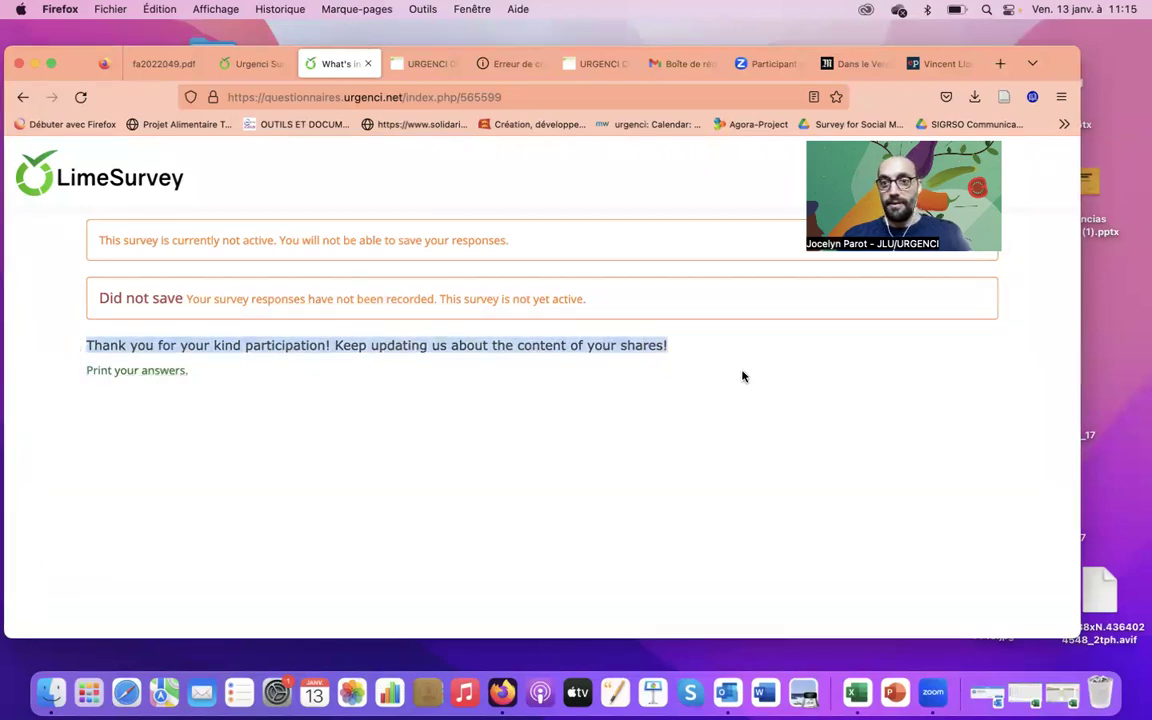
click(690, 358)
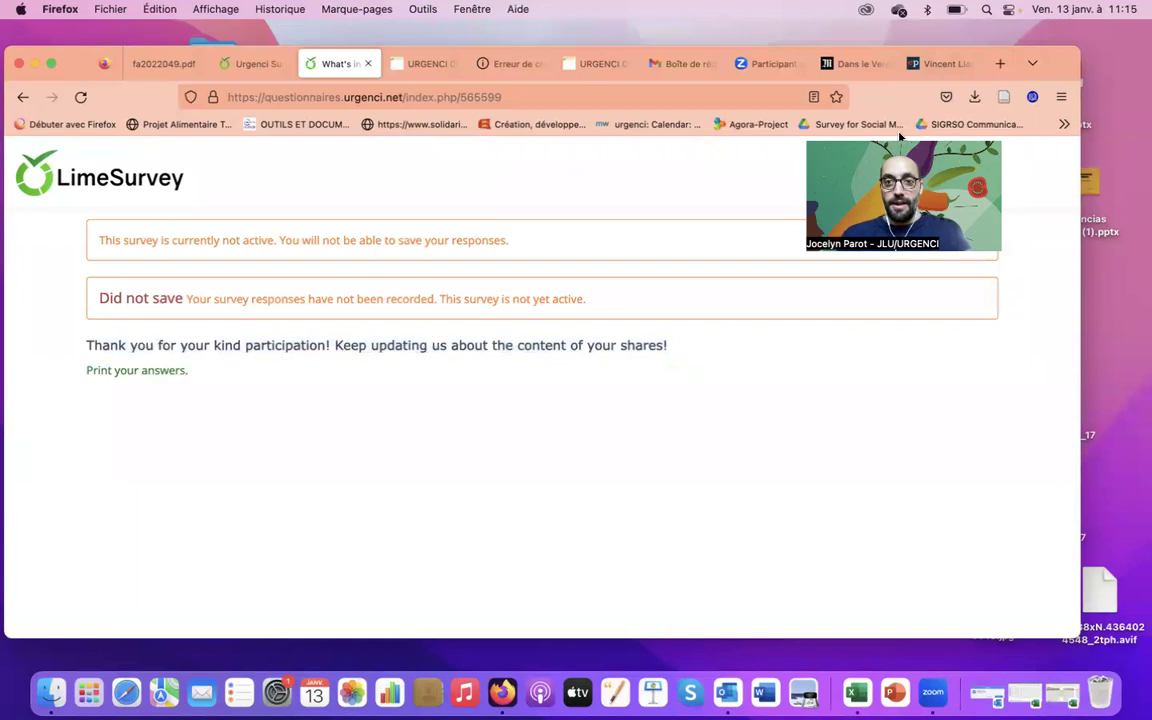